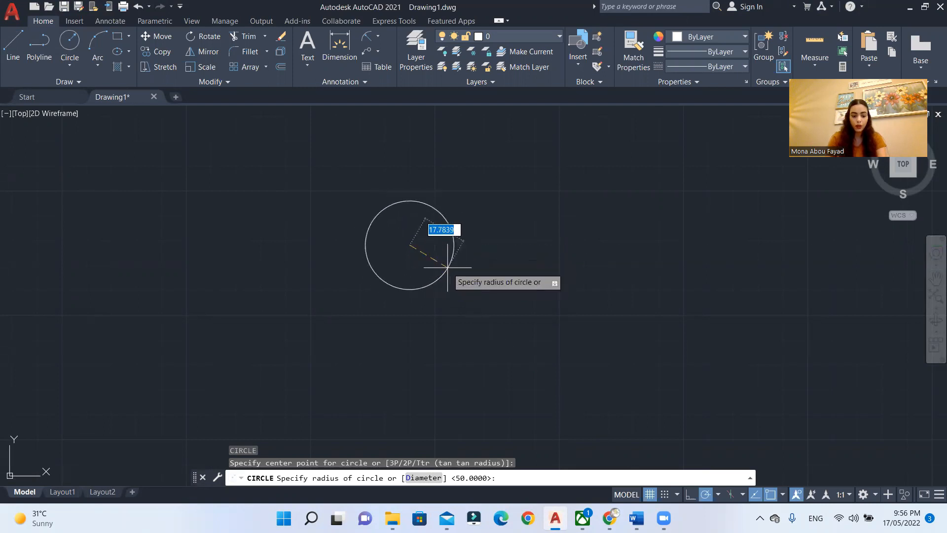
Finish the circle by its diameter, set to 100
{"action": "left_click", "coordinate": [425, 478]}
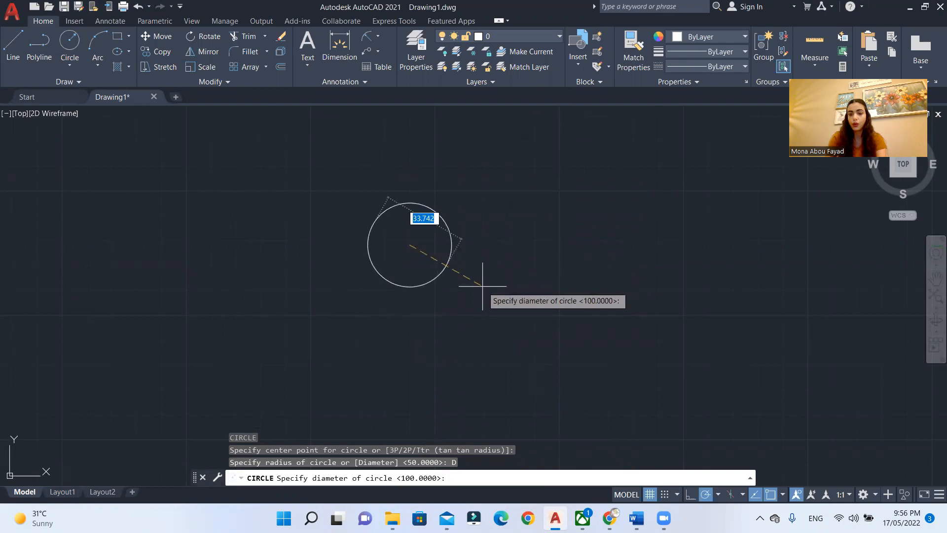
{"action": "type", "text": "00"}
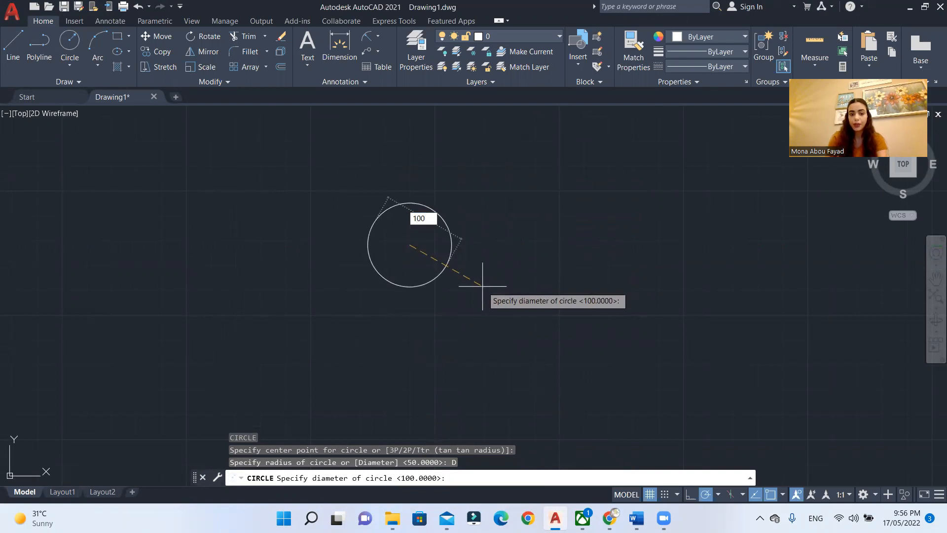
{"action": "key", "text": "Return"}
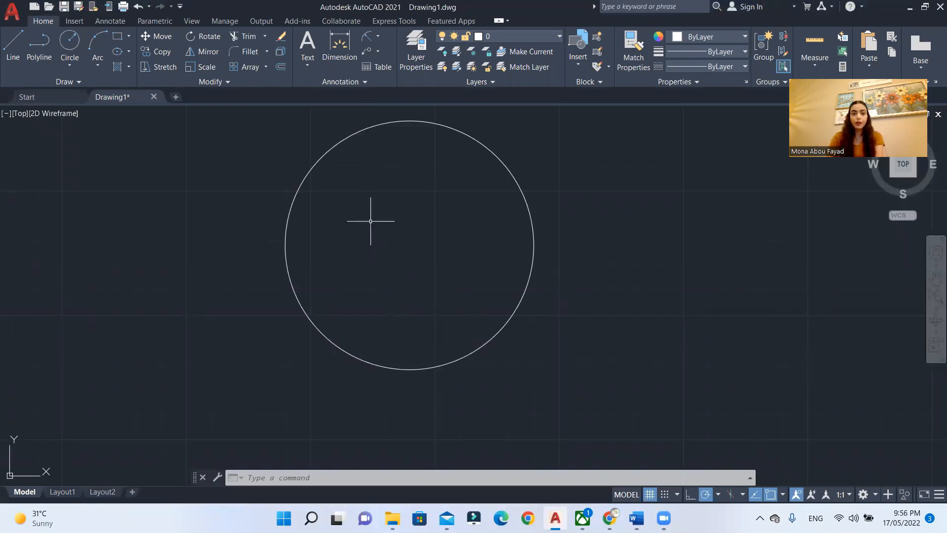
Add a radius dimension to the circle, placing its text inside the circle
{"action": "left_click", "coordinate": [377, 36]}
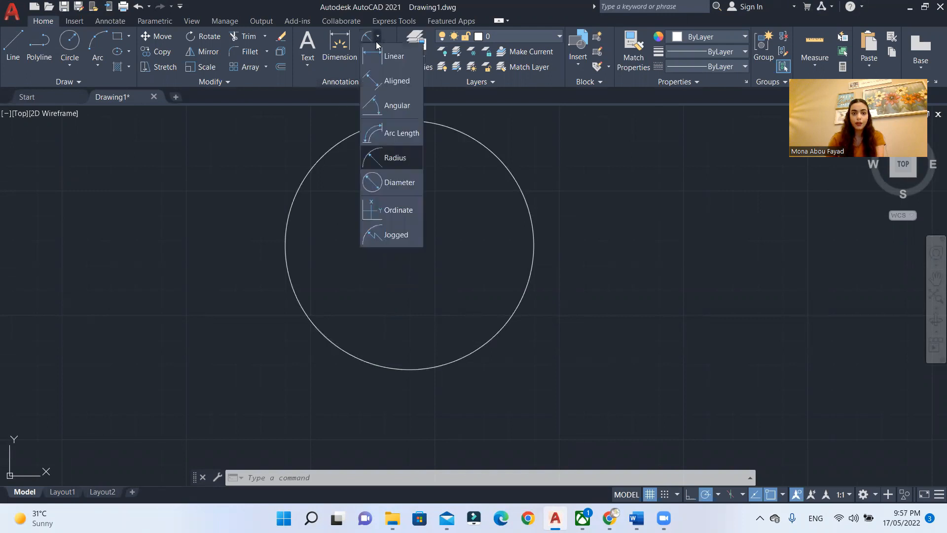
{"action": "left_click", "coordinate": [391, 168]}
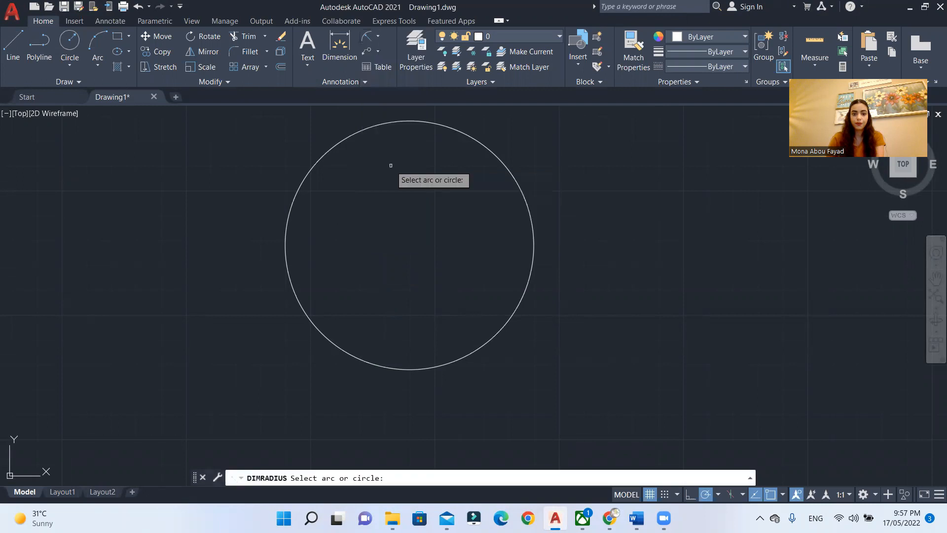
{"action": "left_click", "coordinate": [511, 179]}
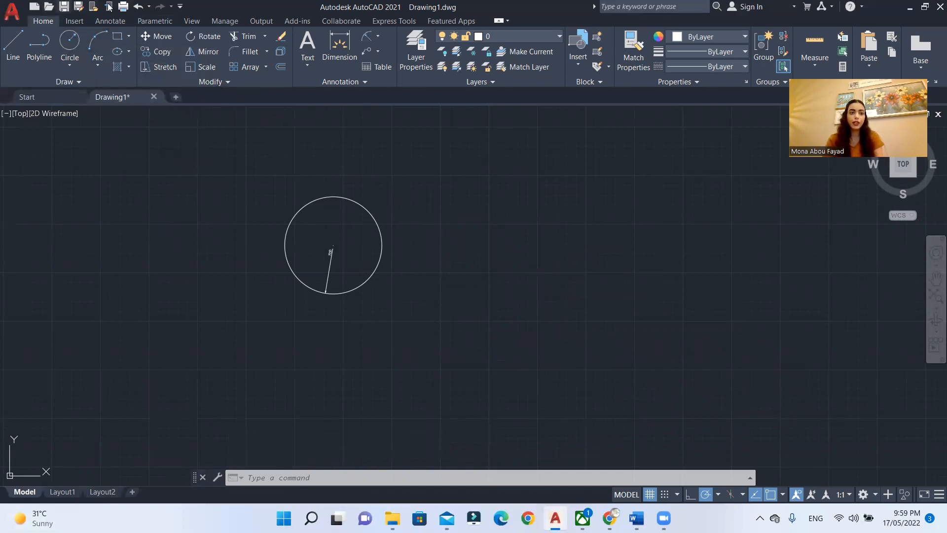
Draw a rectangle to the right of the circle using dimensions of length 100 and width 200
{"action": "left_click", "coordinate": [118, 37]}
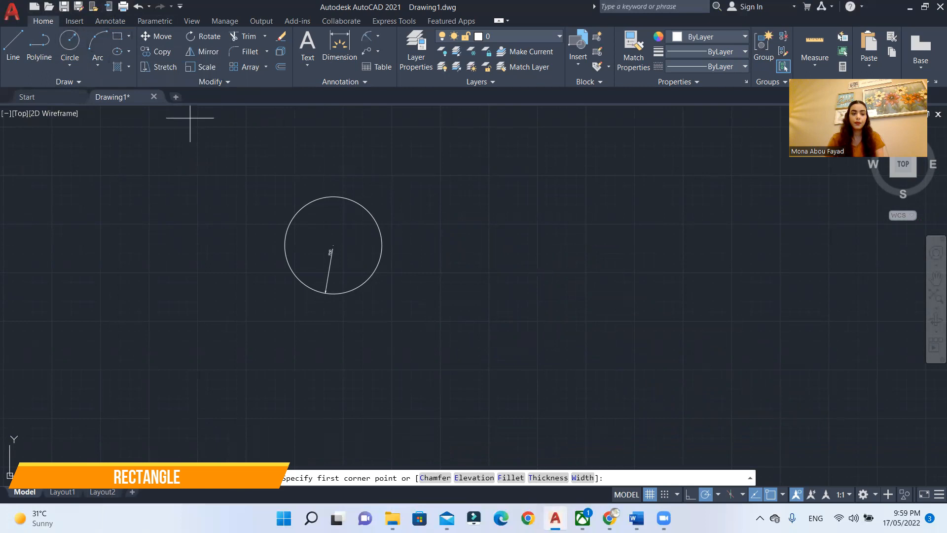
{"action": "left_click", "coordinate": [494, 212]}
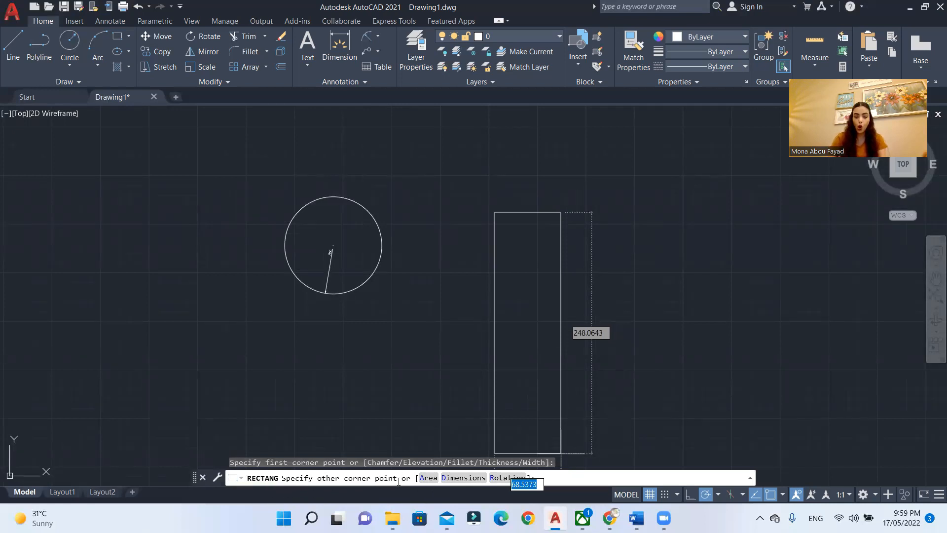
{"action": "left_click", "coordinate": [458, 481]}
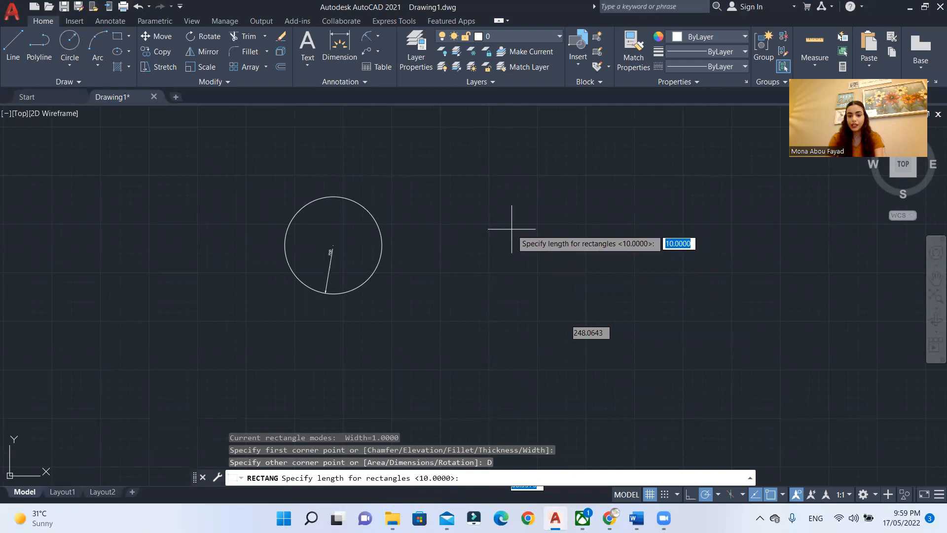
{"action": "type", "text": "100"}
{"action": "key", "text": "Return"}
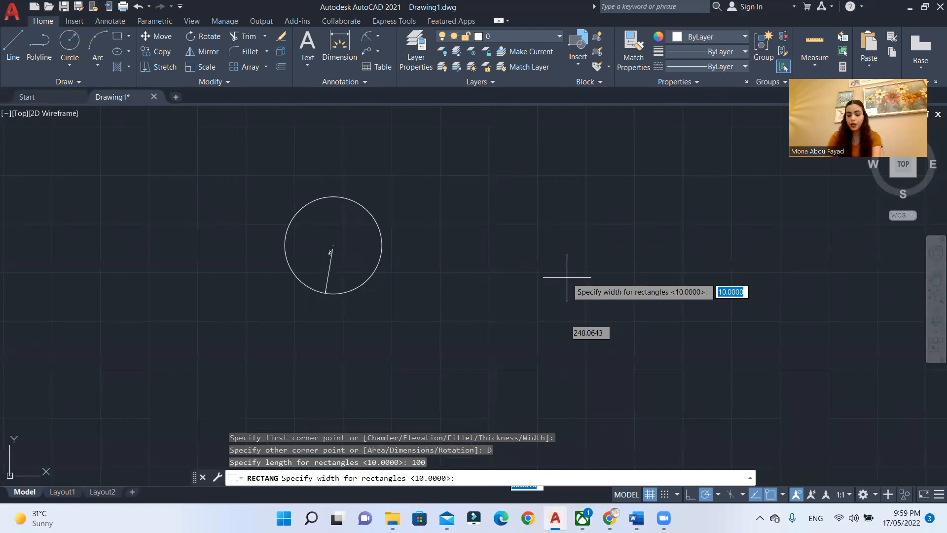
{"action": "type", "text": "2"}
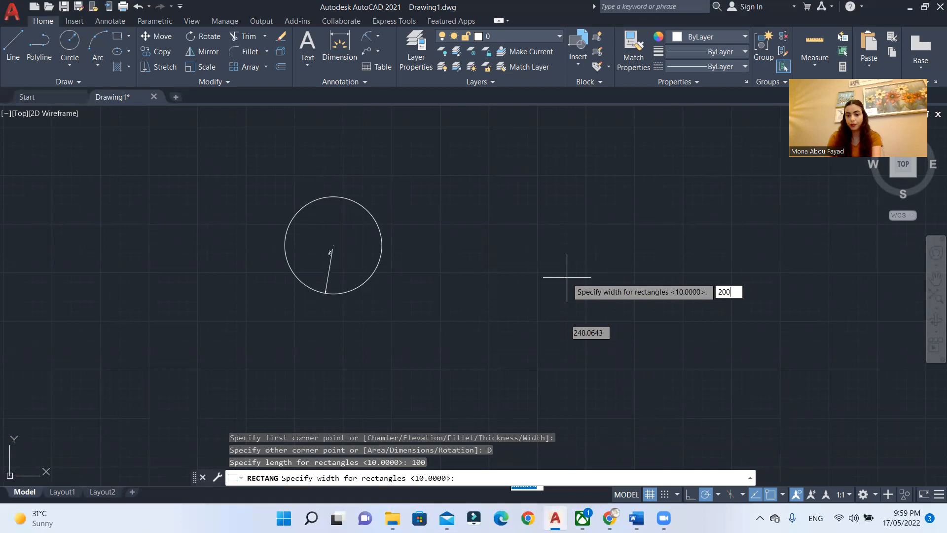
{"action": "type", "text": "00"}
{"action": "key", "text": "Return"}
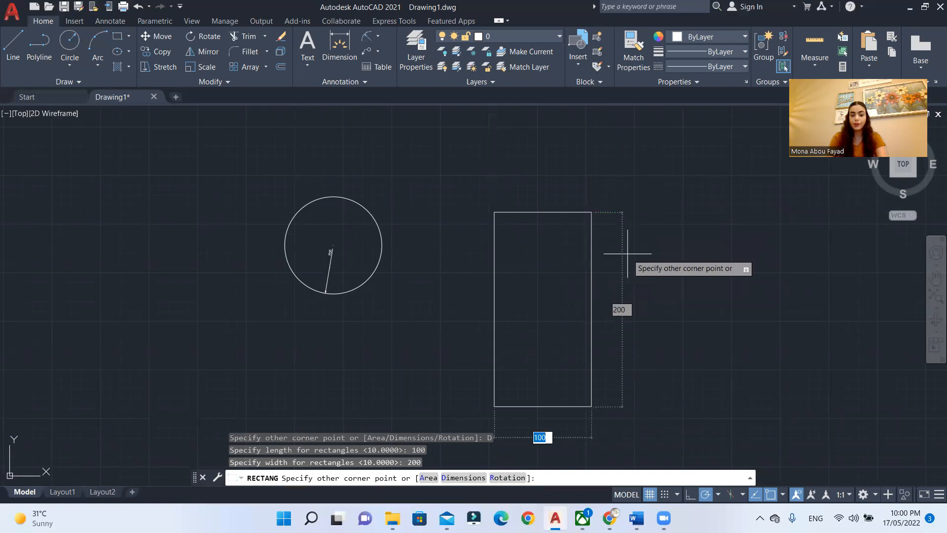
{"action": "left_click", "coordinate": [596, 406]}
{"action": "left_click", "coordinate": [611, 227]}
{"action": "left_click", "coordinate": [489, 328]}
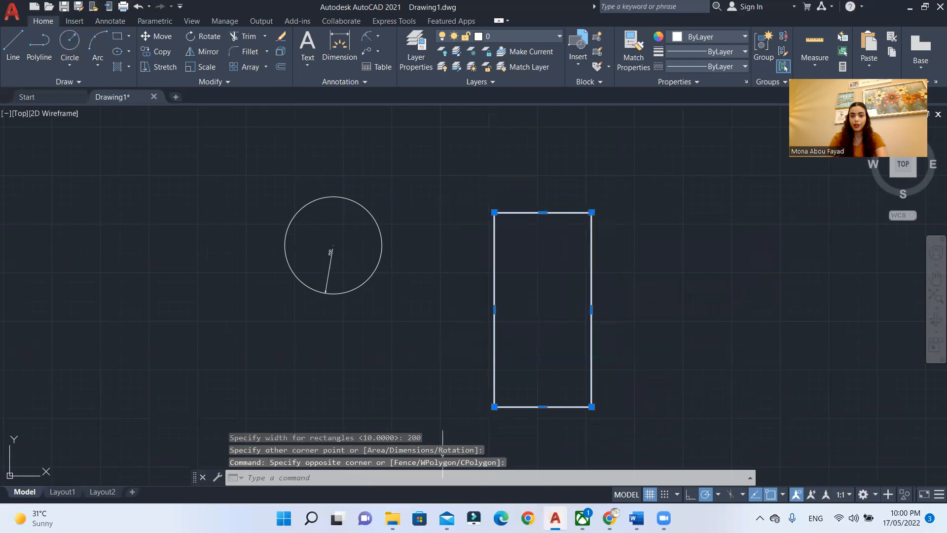
{"action": "key", "text": "Delete"}
Draw an open polyline above the circle and rectangle: 40 to the right, 50 up, and a long horizontal segment to the right
{"action": "scroll", "coordinate": [457, 270], "scroll_direction": "down", "scroll_amount": 3}
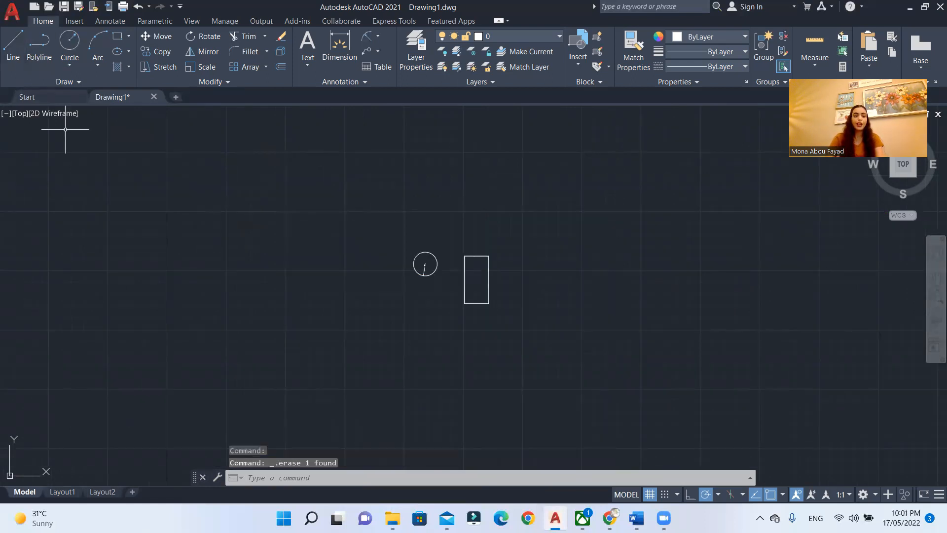
{"action": "left_click", "coordinate": [36, 63]}
{"action": "left_click", "coordinate": [407, 215]}
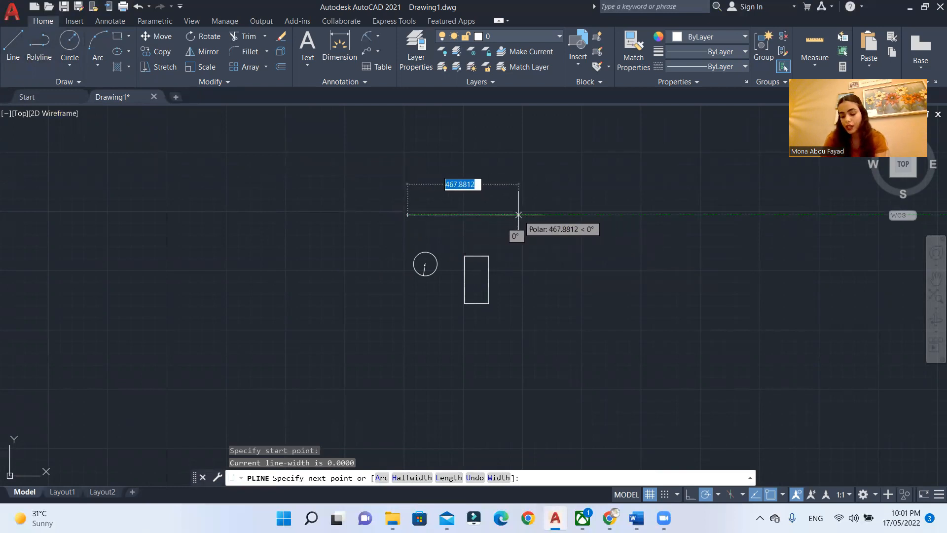
{"action": "type", "text": "40"}
{"action": "key", "text": "Return"}
{"action": "type", "text": "50"}
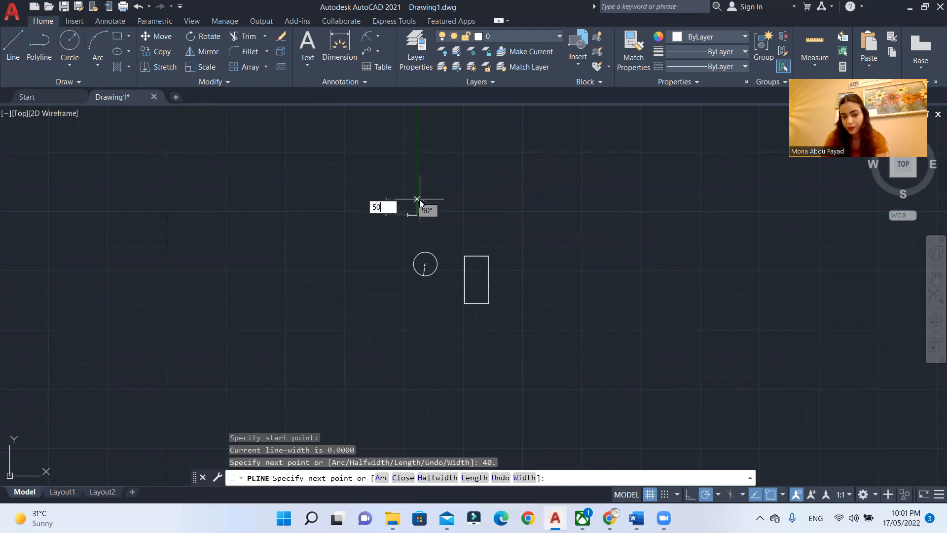
{"action": "key", "text": "Return"}
{"action": "left_click", "coordinate": [540, 202]}
{"action": "key", "text": "Escape"}
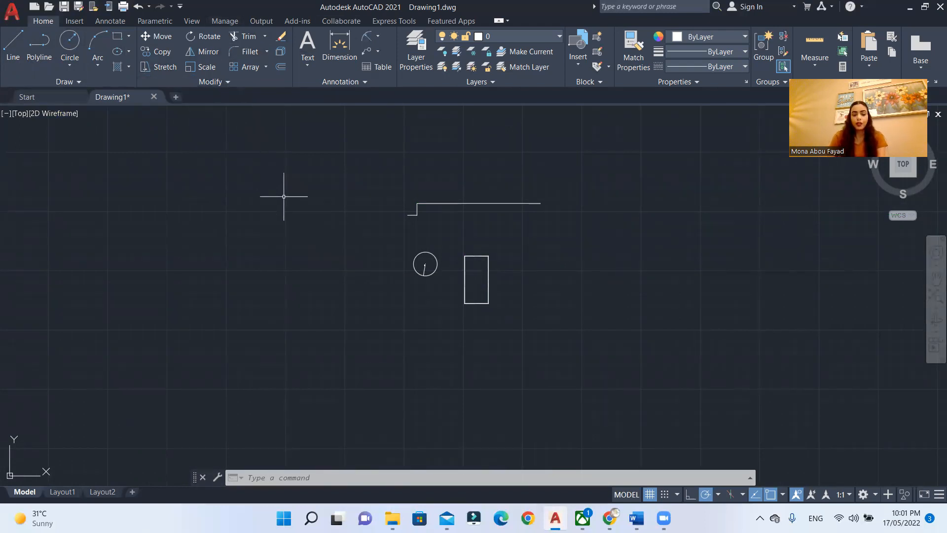
{"action": "left_click", "coordinate": [168, 37]}
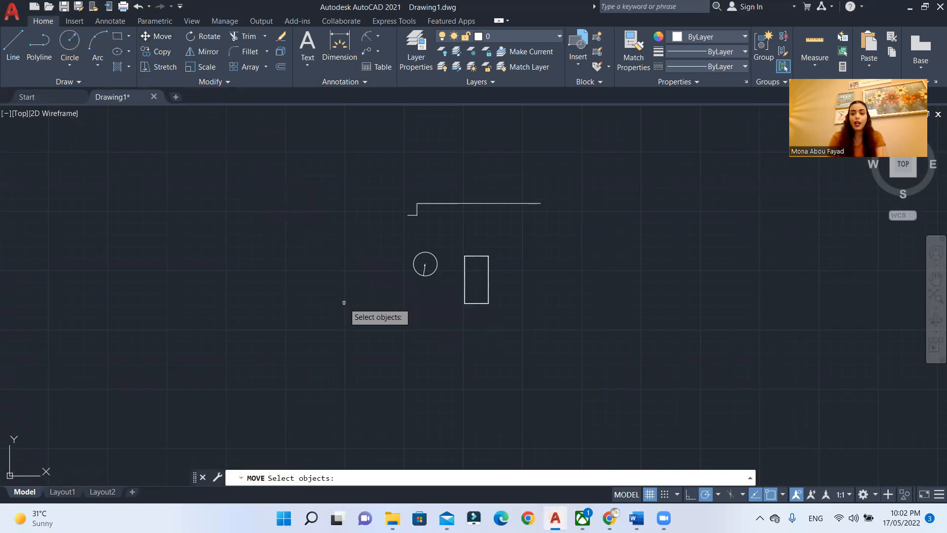
{"action": "scroll", "coordinate": [500, 318], "scroll_direction": "up", "scroll_amount": 2}
{"action": "left_click", "coordinate": [491, 192]}
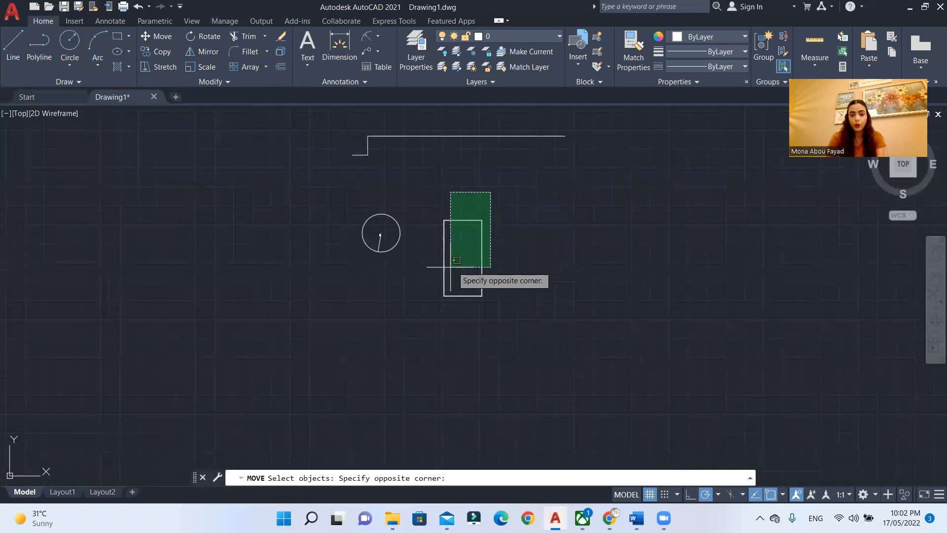
{"action": "left_click", "coordinate": [425, 317]}
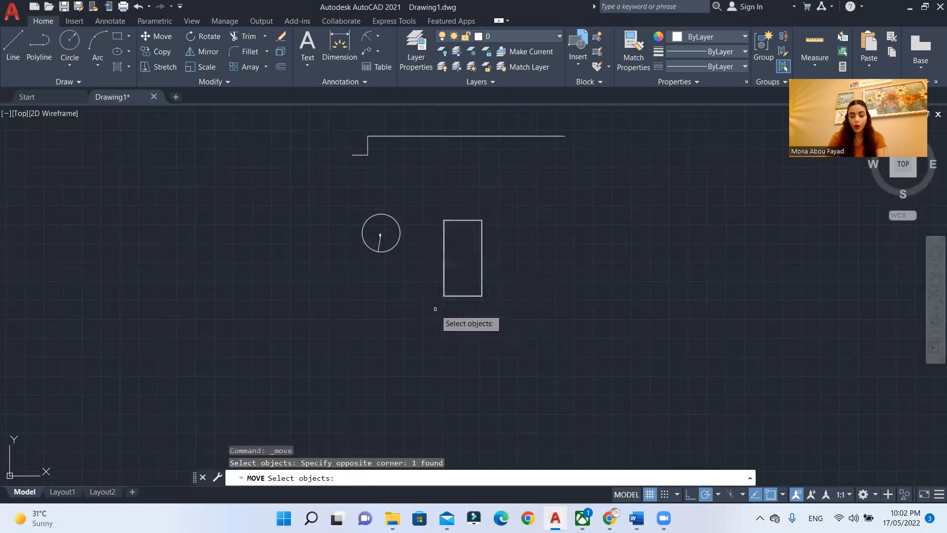
{"action": "key", "text": "Return"}
{"action": "left_click", "coordinate": [463, 258]}
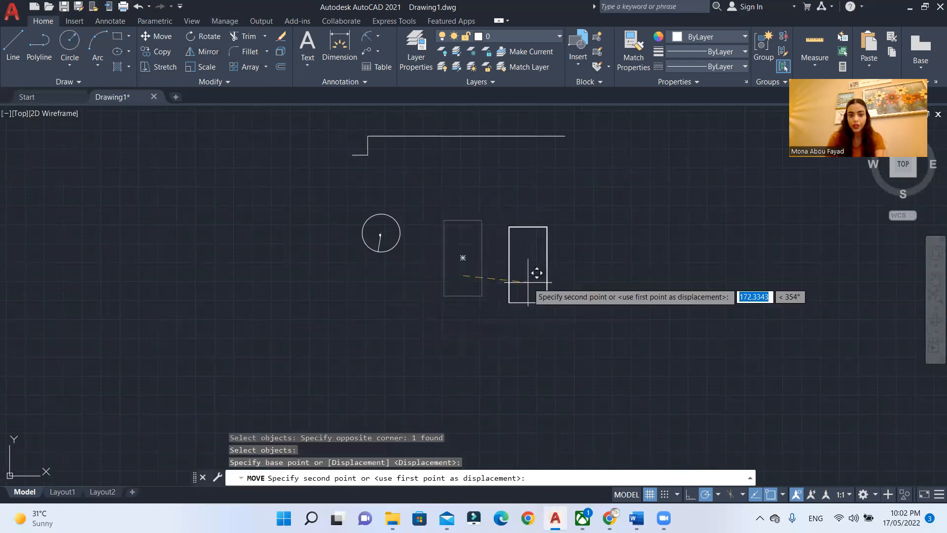
{"action": "key", "text": "Escape"}
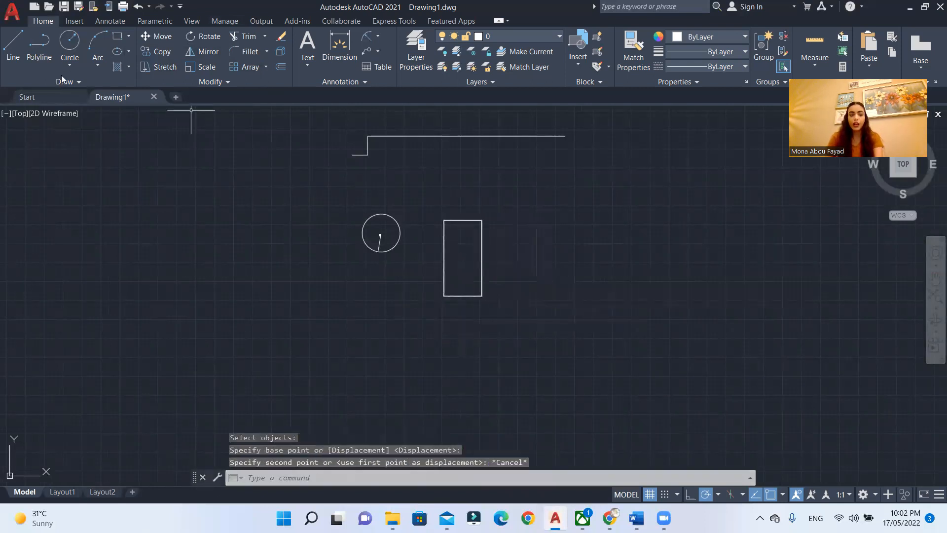
Move the rectangle 200 units horizontally to the right, using its lower-left corner as the base point
{"action": "left_click", "coordinate": [146, 35]}
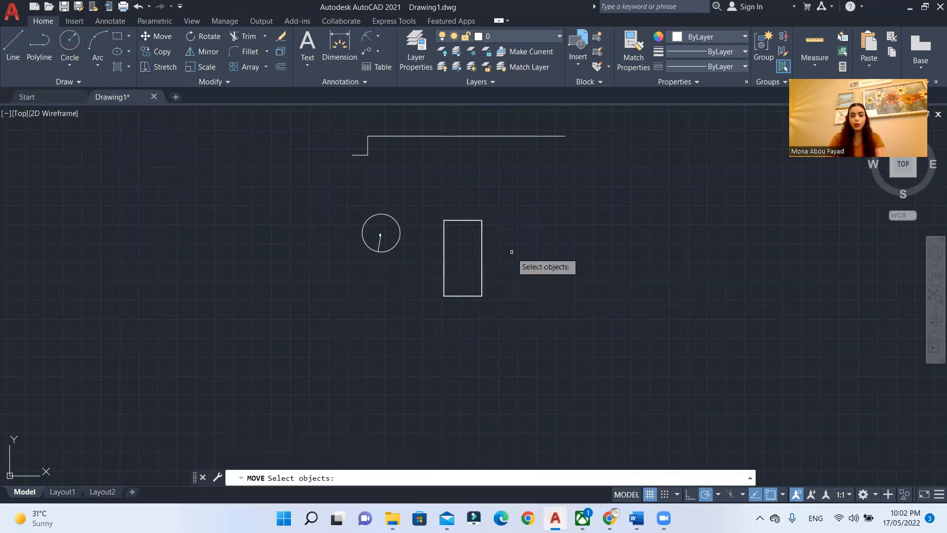
{"action": "left_click", "coordinate": [499, 218]}
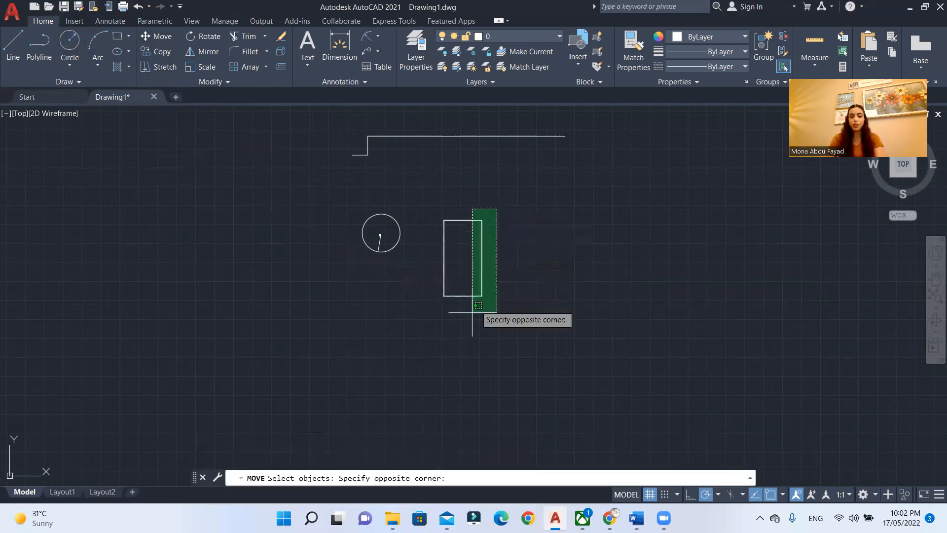
{"action": "left_click", "coordinate": [432, 354]}
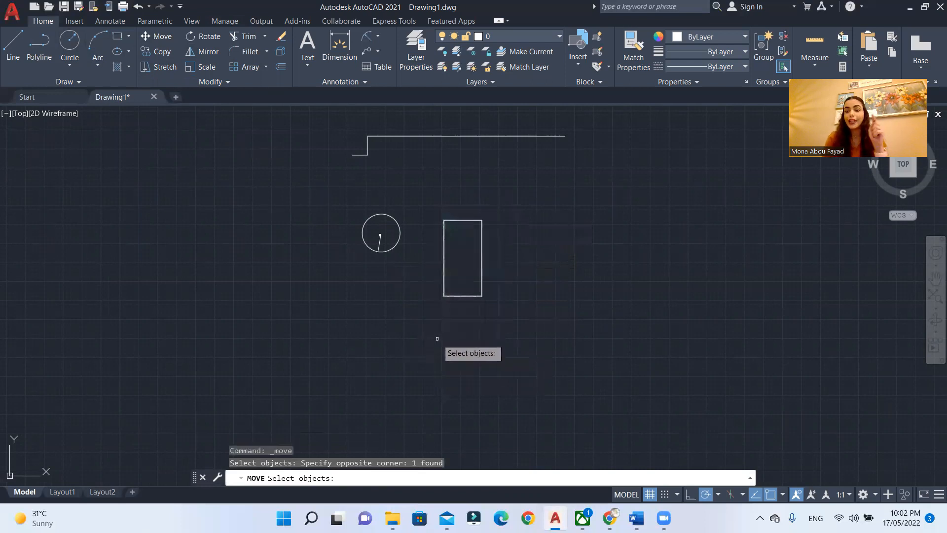
{"action": "key", "text": "Return"}
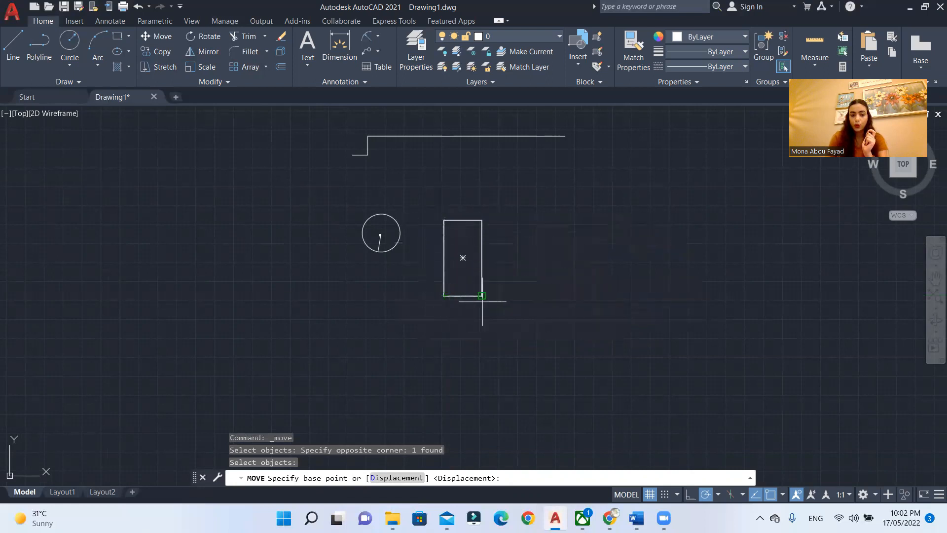
{"action": "left_click", "coordinate": [444, 295]}
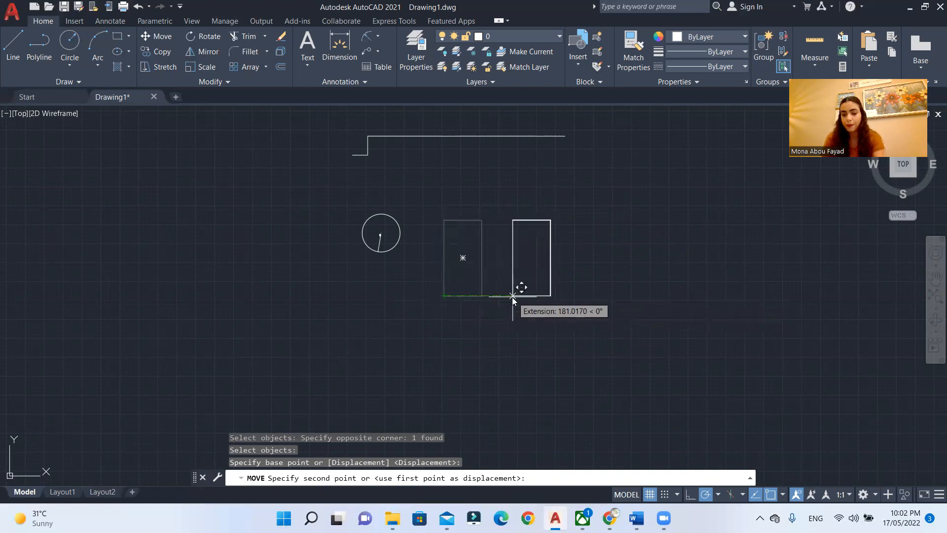
{"action": "type", "text": "200"}
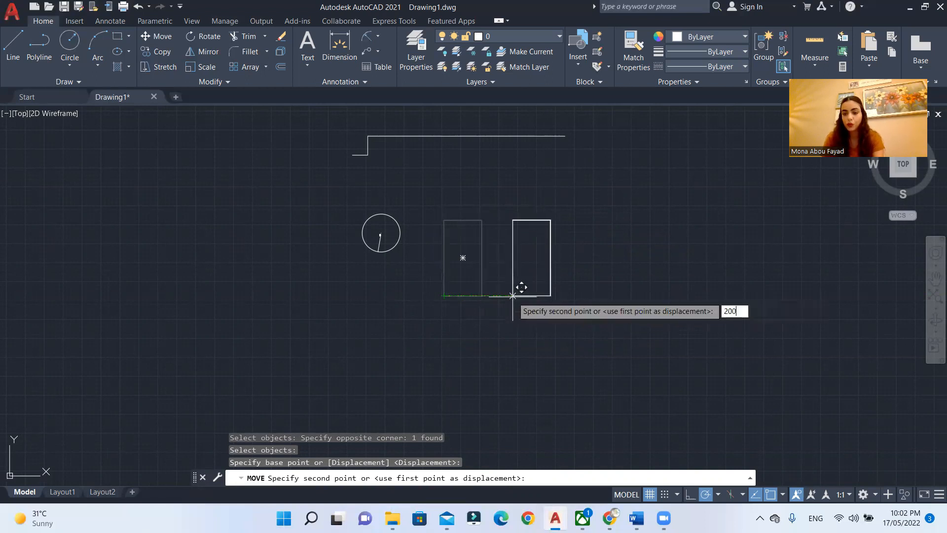
{"action": "key", "text": "Return"}
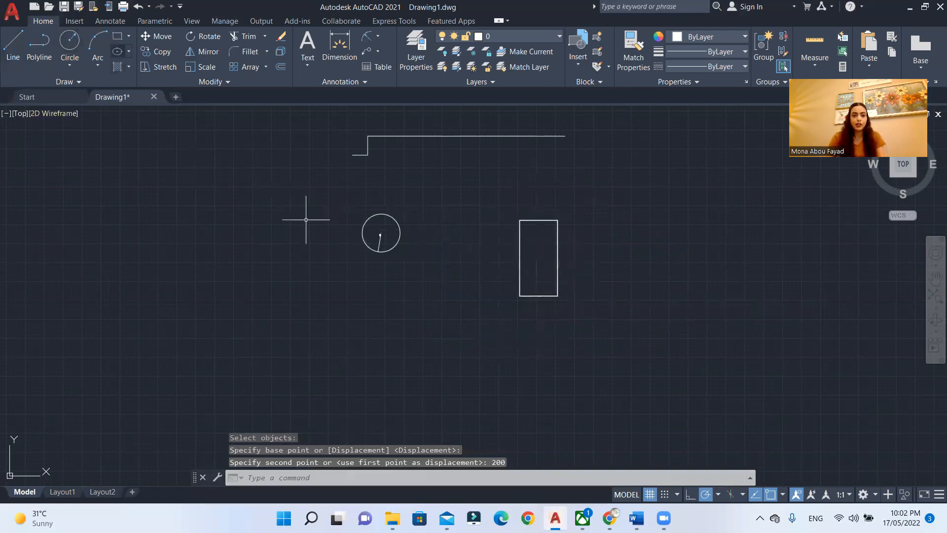
Copy the rectangle twice to the right from its lower-left corner, the first a short distance away and the second at 500 units
{"action": "left_click", "coordinate": [582, 191]}
{"action": "left_click", "coordinate": [462, 360]}
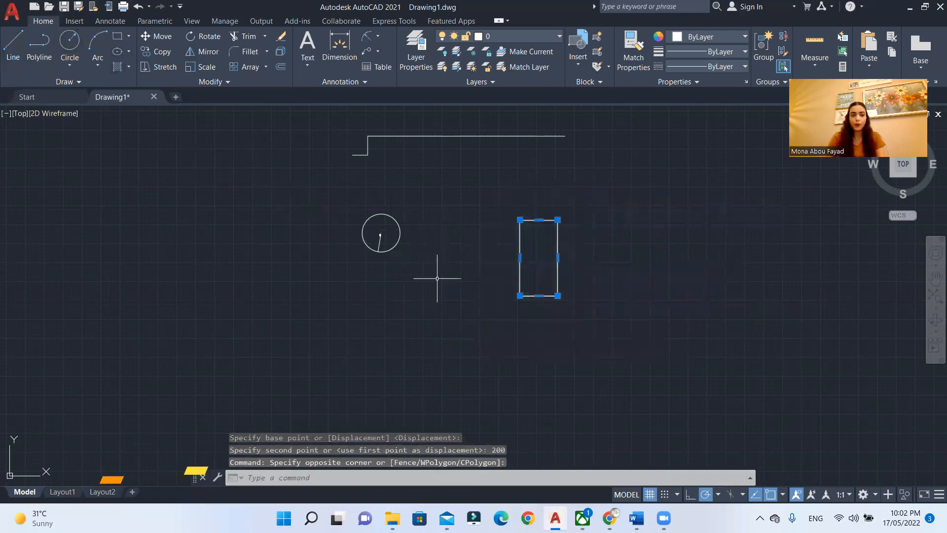
{"action": "left_click", "coordinate": [168, 52]}
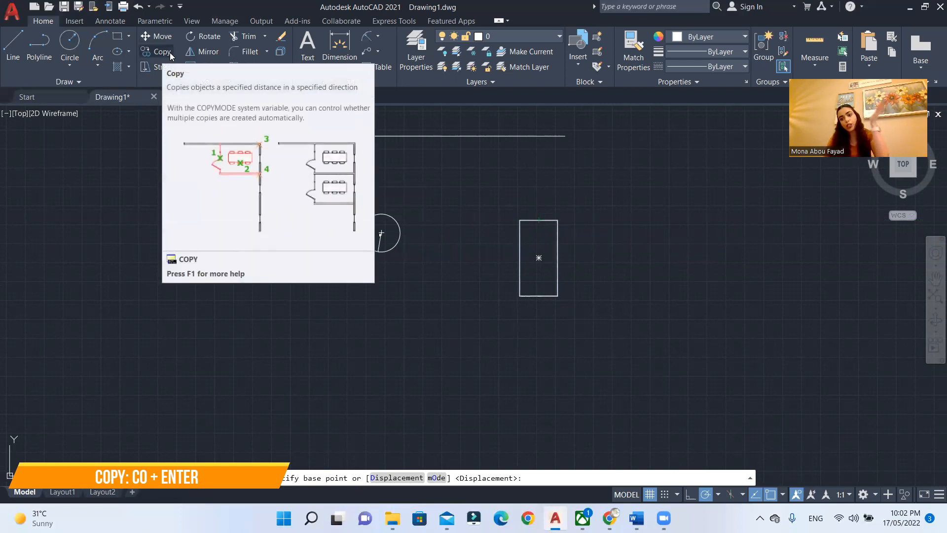
{"action": "left_click", "coordinate": [520, 296]}
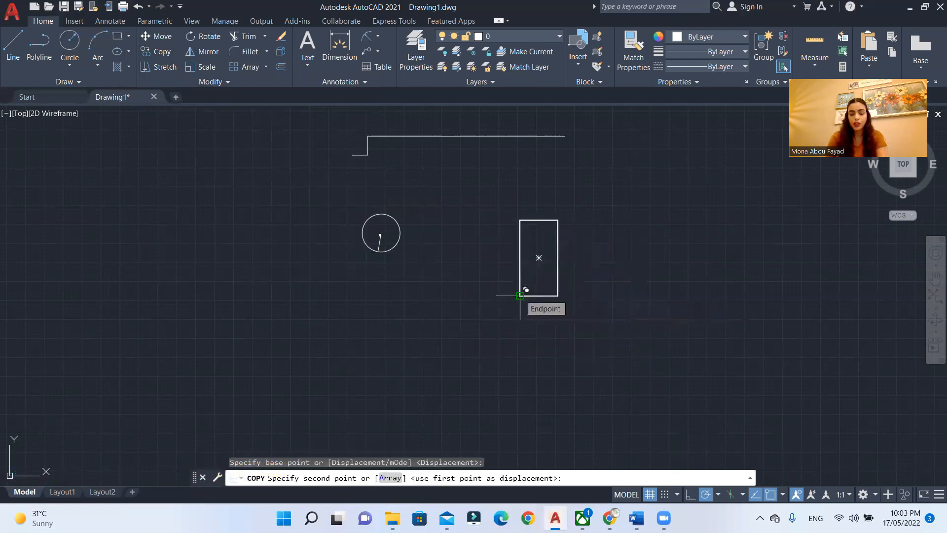
{"action": "left_click", "coordinate": [602, 296]}
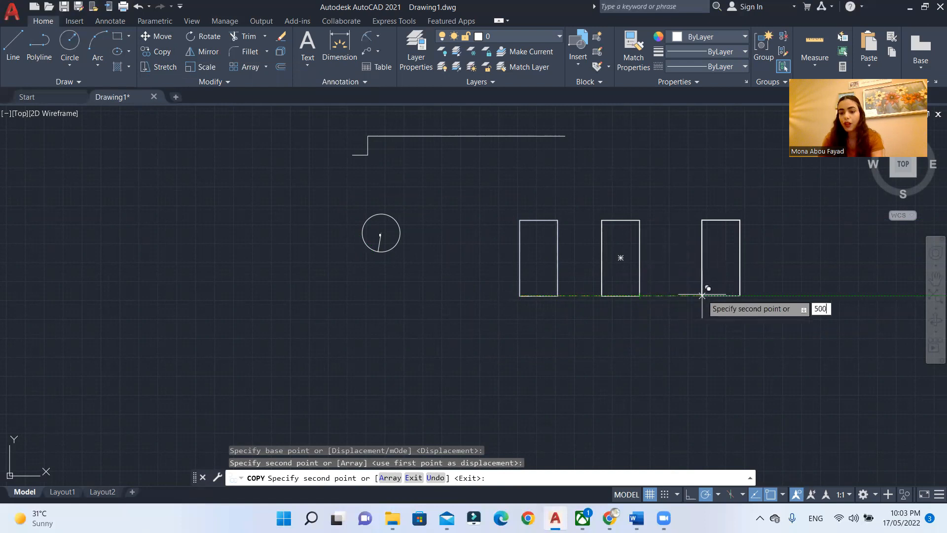
{"action": "key", "text": "Return"}
{"action": "key", "text": "Escape"}
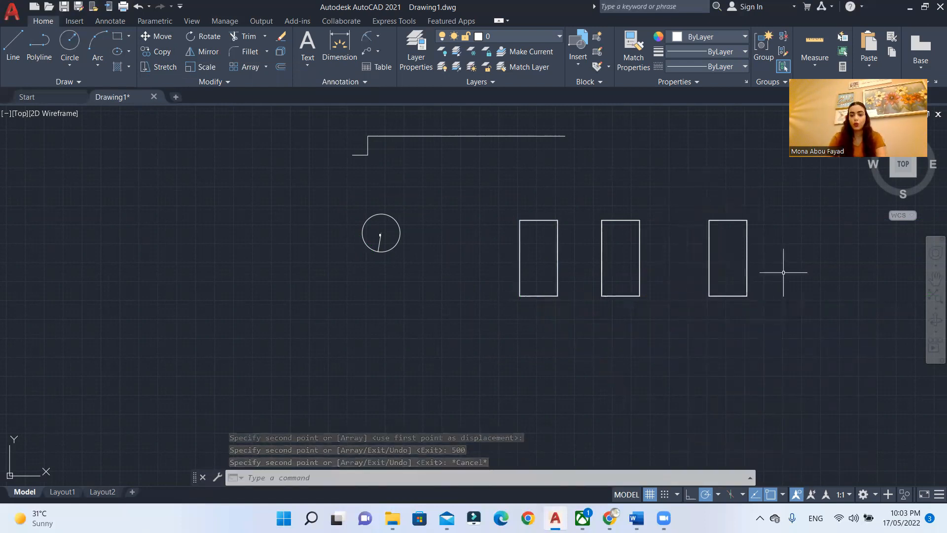
Rotate the rightmost rectangle 180 degrees about its lower-right corner
{"action": "left_click", "coordinate": [215, 38]}
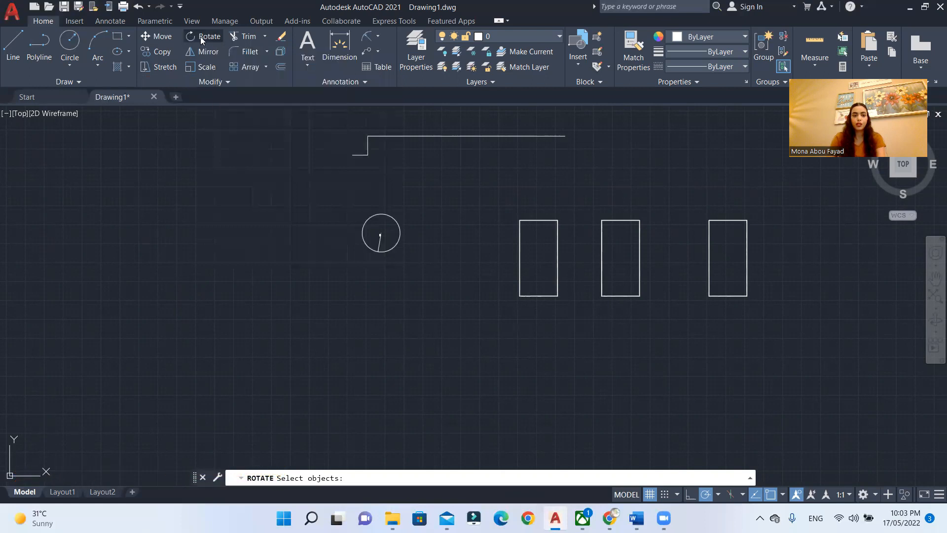
{"action": "left_click", "coordinate": [755, 197]}
{"action": "left_click", "coordinate": [687, 340]}
{"action": "key", "text": "Return"}
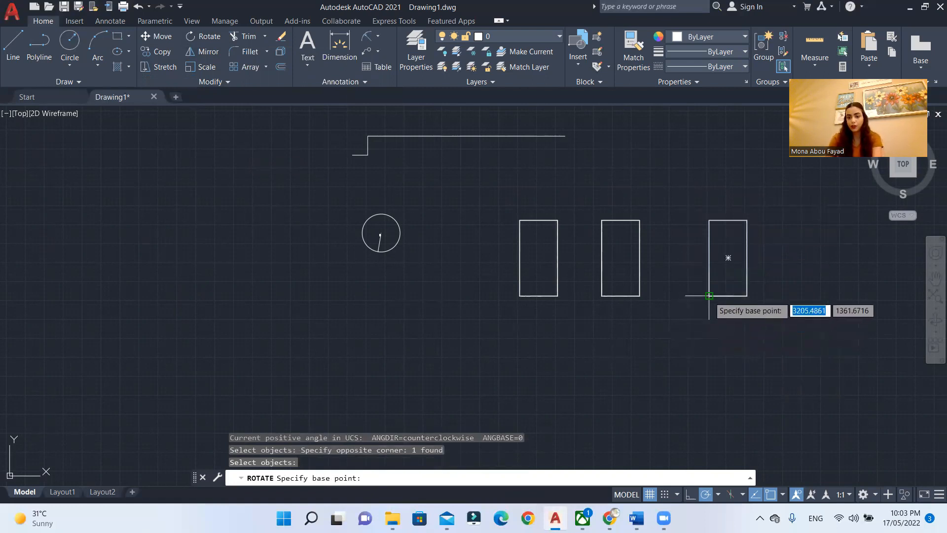
{"action": "left_click", "coordinate": [746, 296]}
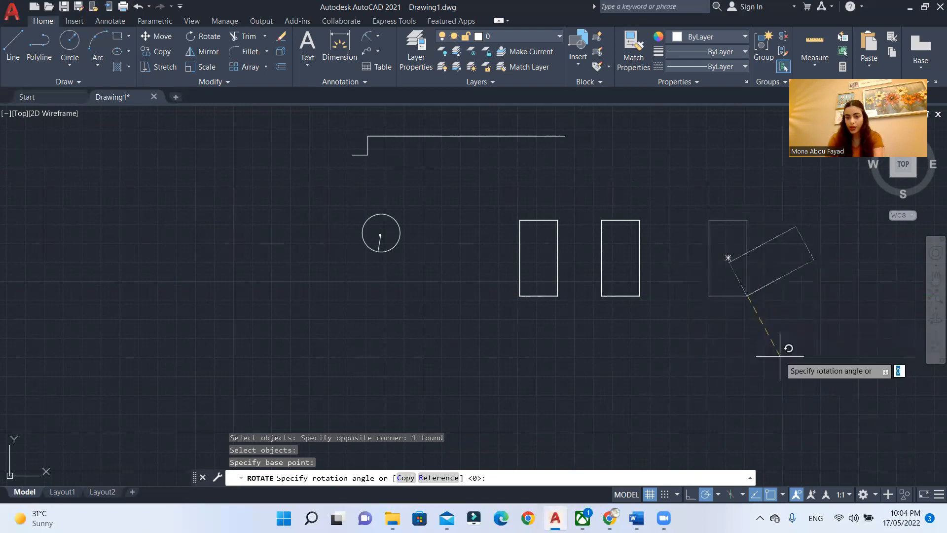
{"action": "type", "text": "180"}
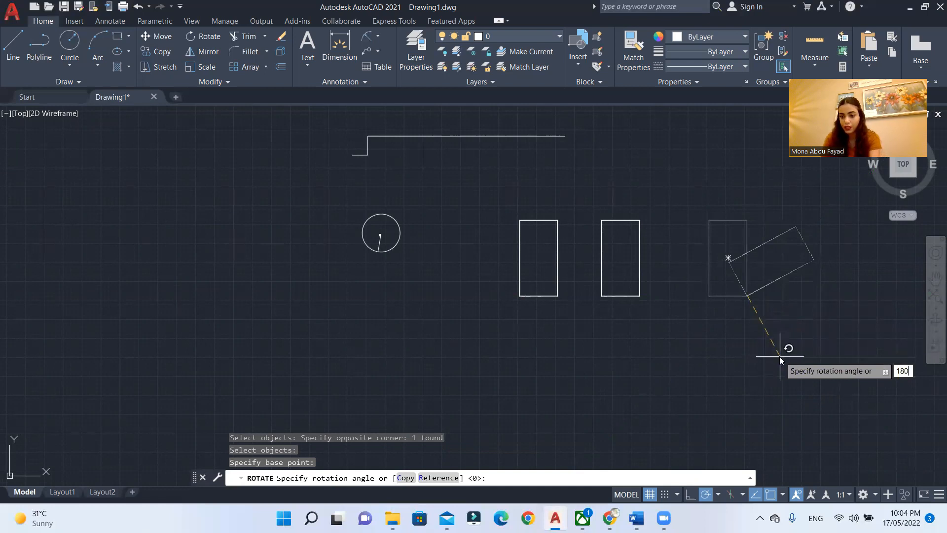
{"action": "key", "text": "Return"}
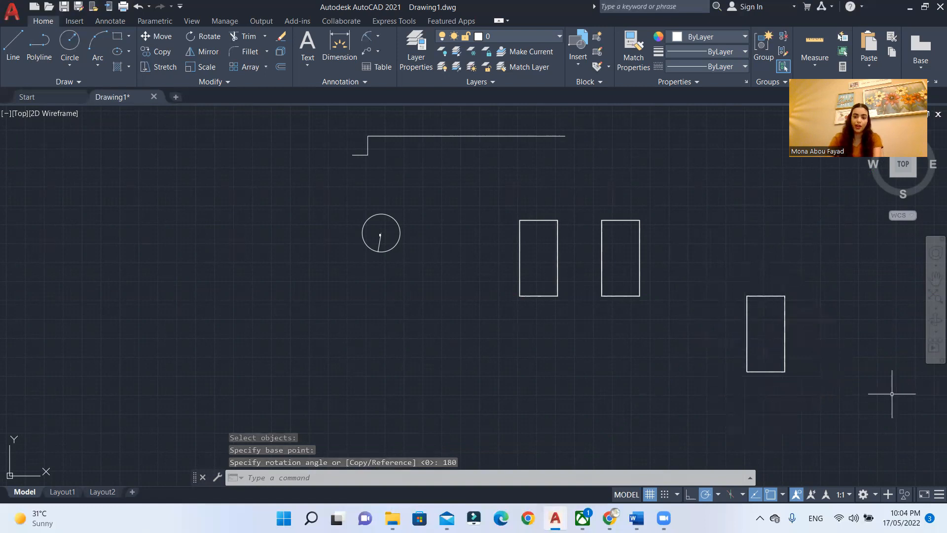
{"action": "key", "text": "Escape"}
Rotate a copy of the rightmost rectangle by 90 degrees about its upper-right corner, keeping the original
{"action": "left_click", "coordinate": [792, 278]}
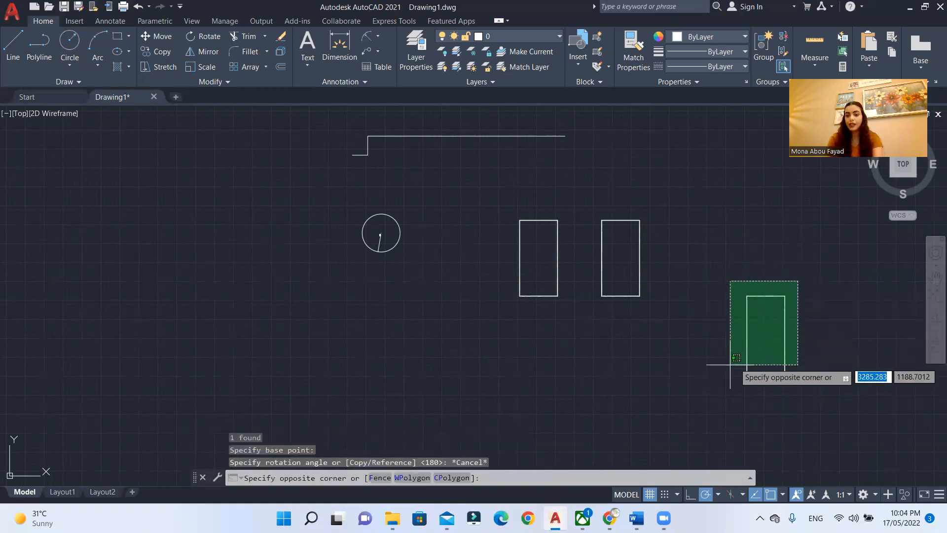
{"action": "left_click", "coordinate": [731, 401]}
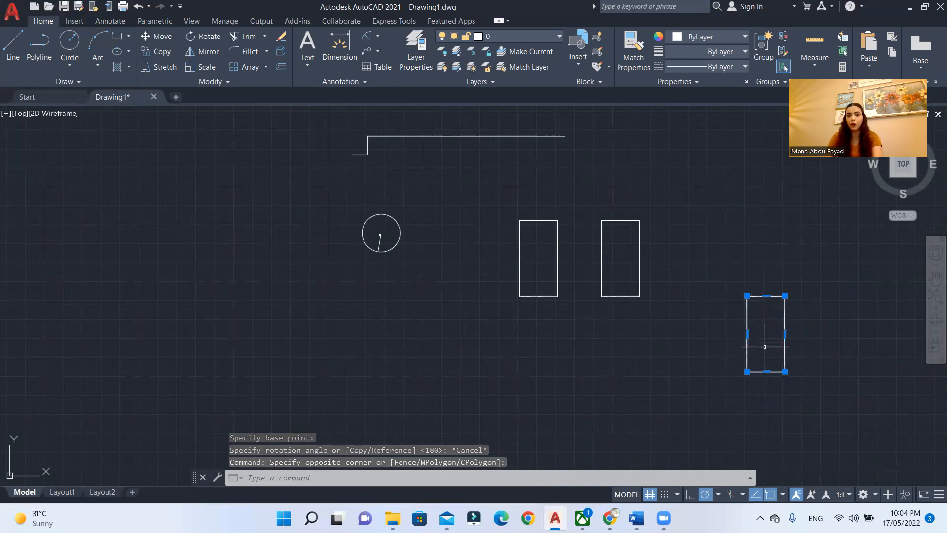
{"action": "type", "text": "Ro"}
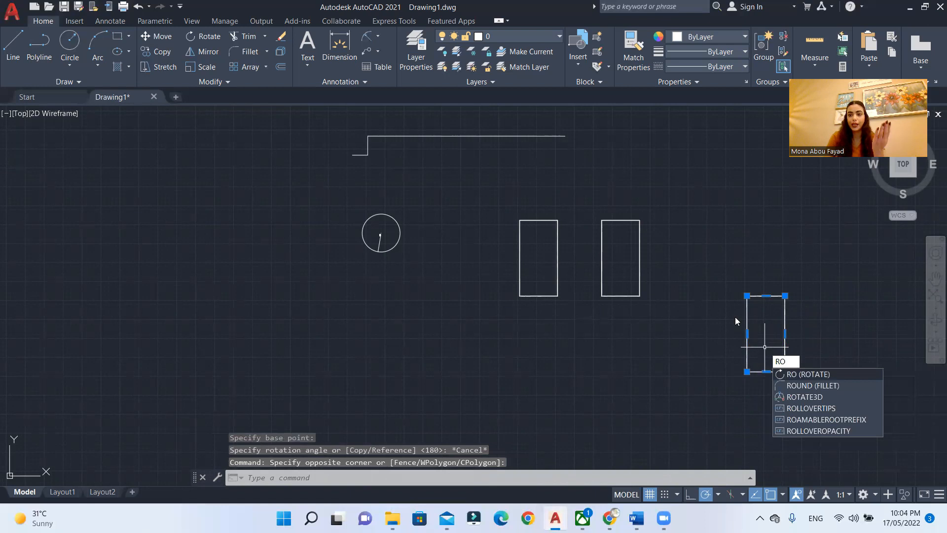
{"action": "key", "text": "Return"}
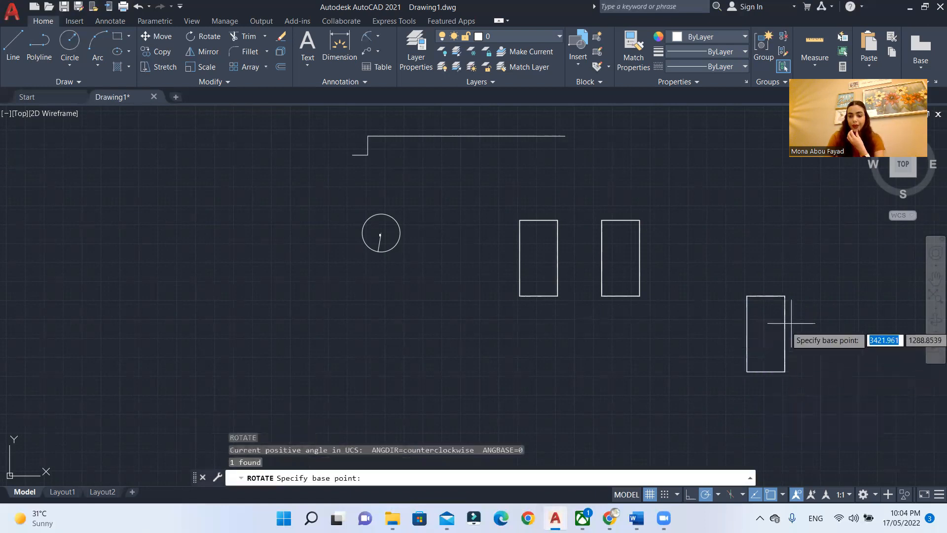
{"action": "left_click", "coordinate": [785, 296]}
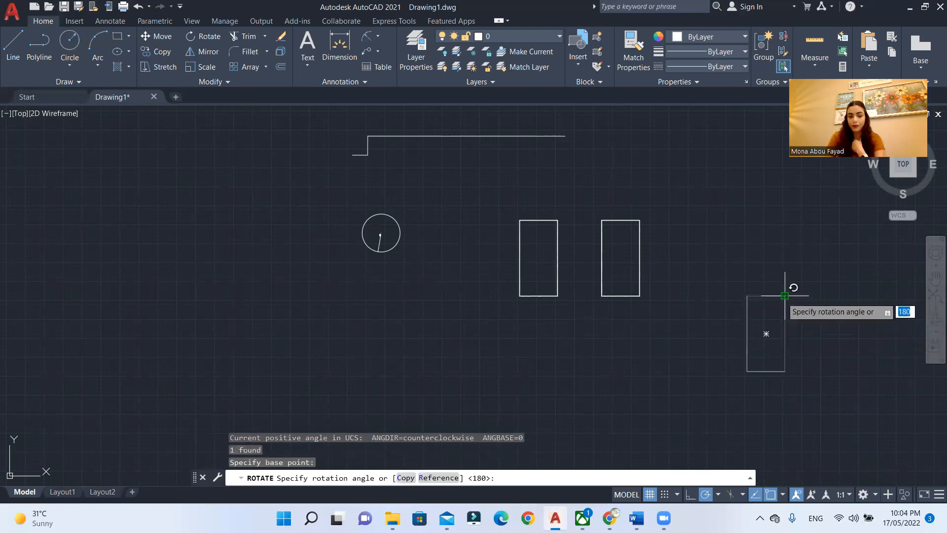
{"action": "left_click", "coordinate": [405, 477]}
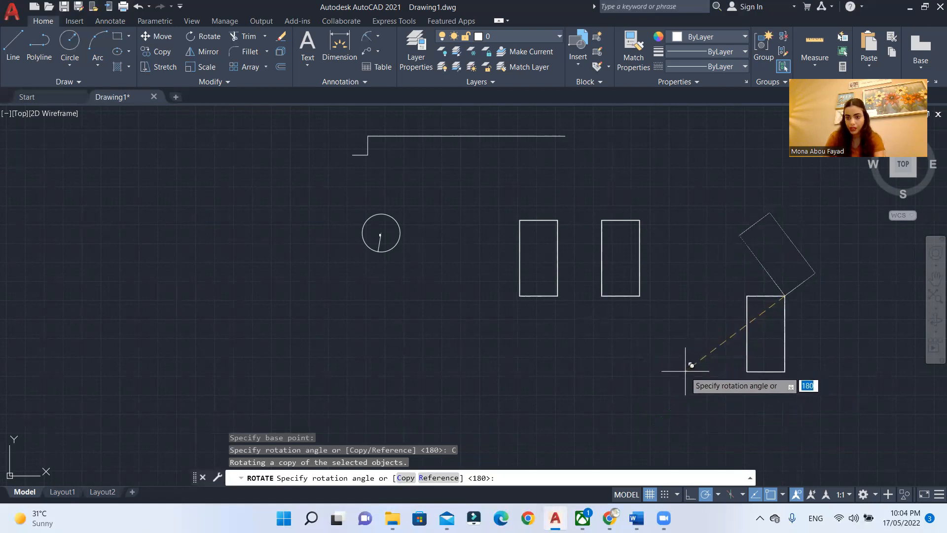
{"action": "type", "text": "90"}
{"action": "key", "text": "Return"}
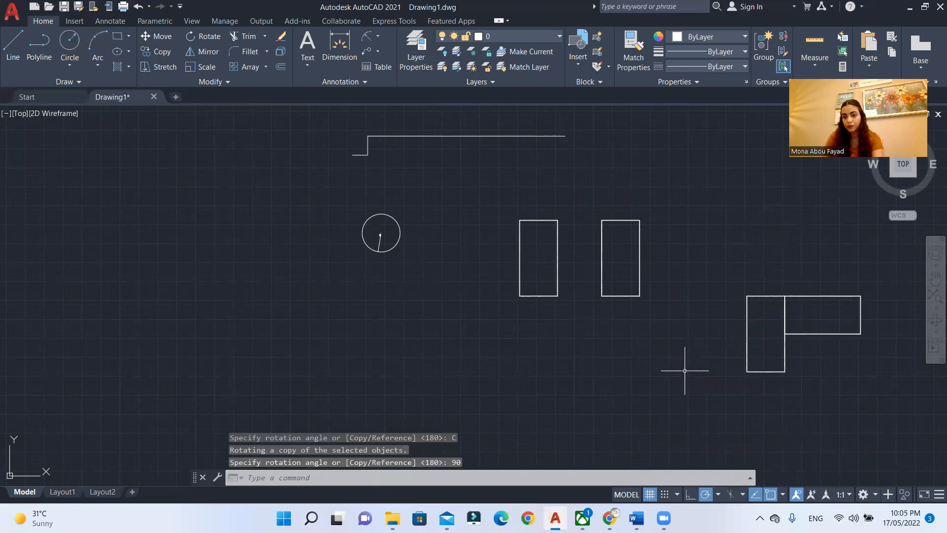
{"action": "left_click", "coordinate": [800, 327]}
{"action": "left_click", "coordinate": [786, 363]}
{"action": "left_click", "coordinate": [818, 354]}
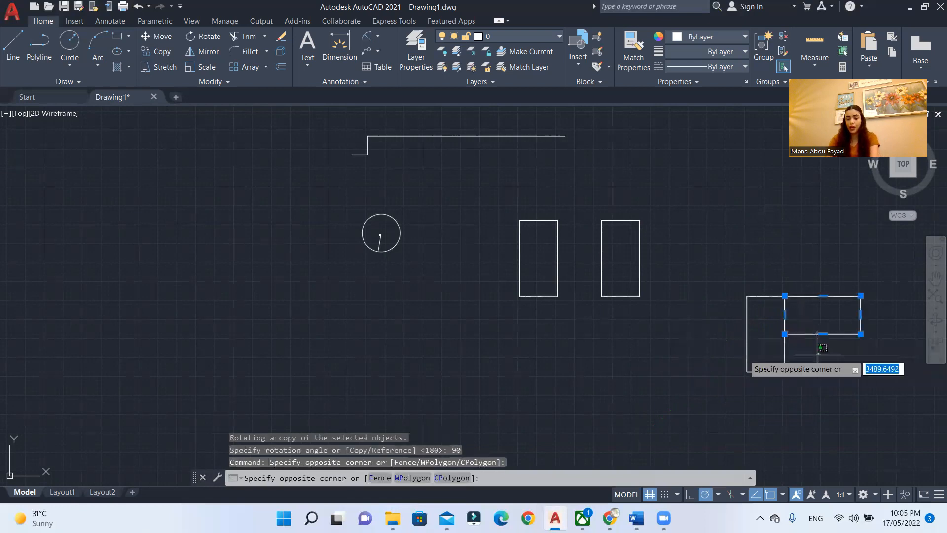
{"action": "left_click", "coordinate": [742, 379]}
{"action": "key", "text": "Escape"}
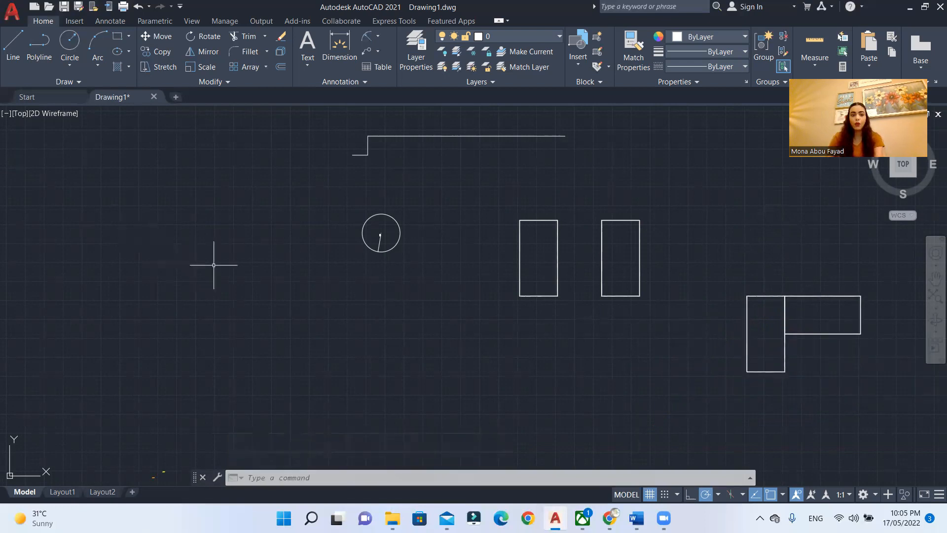
{"action": "scroll", "coordinate": [163, 303], "scroll_direction": "down", "scroll_amount": 2}
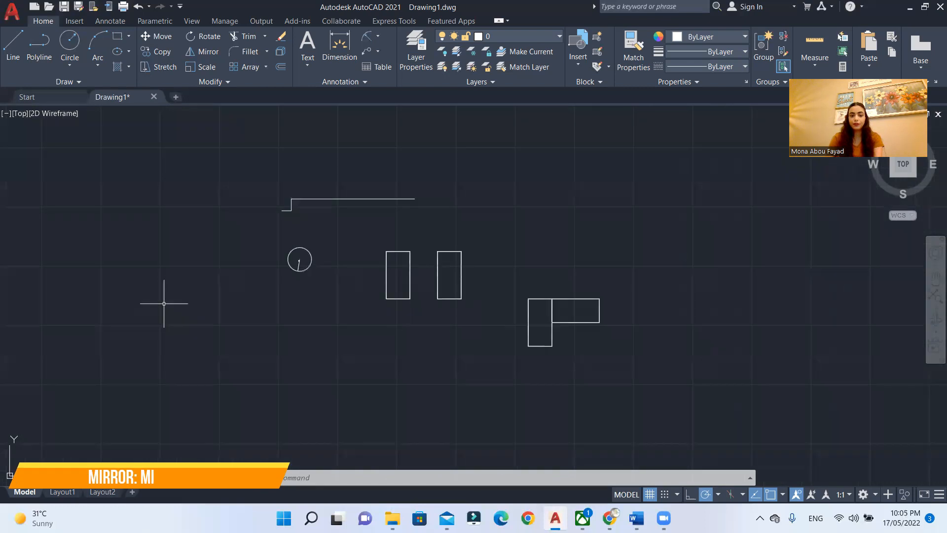
{"action": "scroll", "coordinate": [829, 389], "scroll_direction": "up", "scroll_amount": 4}
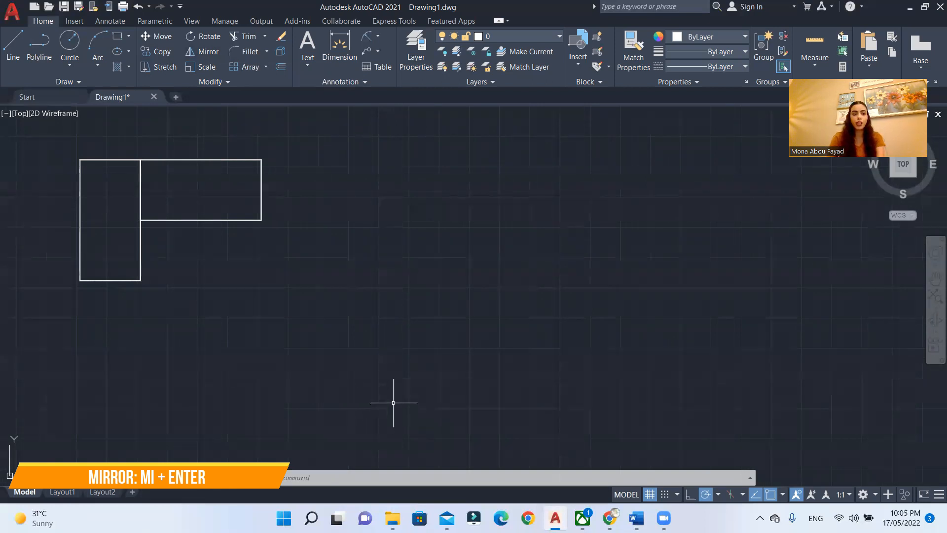
{"action": "scroll", "coordinate": [394, 400], "scroll_direction": "down", "scroll_amount": 2}
{"action": "scroll", "coordinate": [316, 267], "scroll_direction": "up", "scroll_amount": 2}
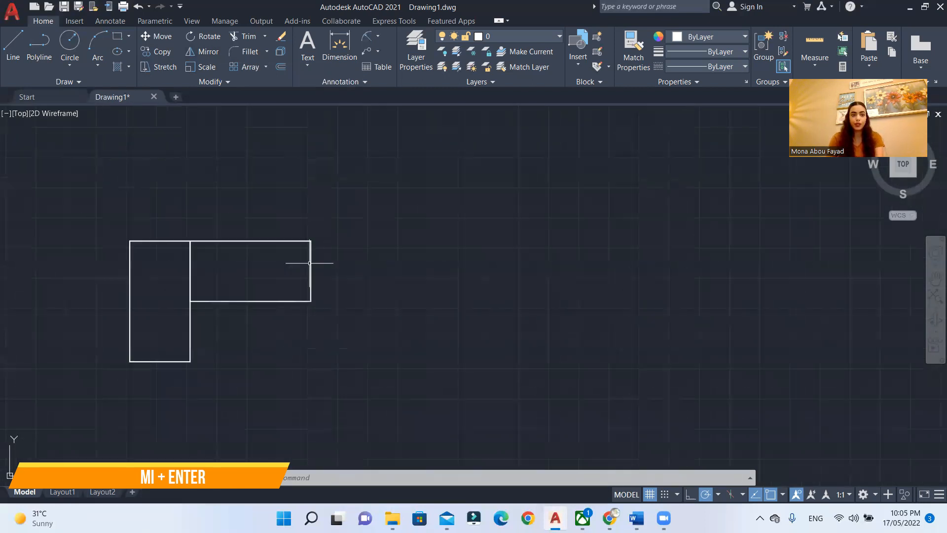
{"action": "left_click", "coordinate": [209, 56]}
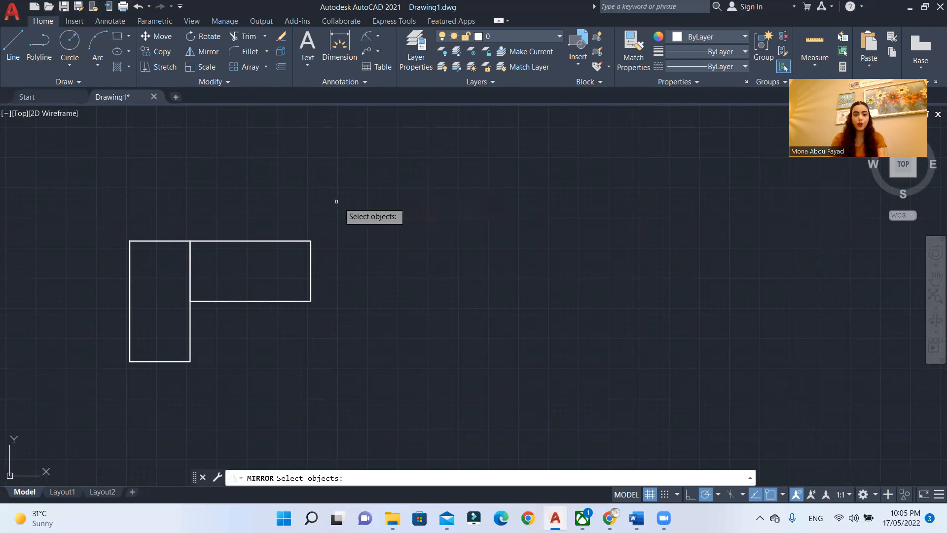
{"action": "key", "text": "Escape"}
{"action": "key", "text": "Escape"}
{"action": "key", "text": "Escape"}
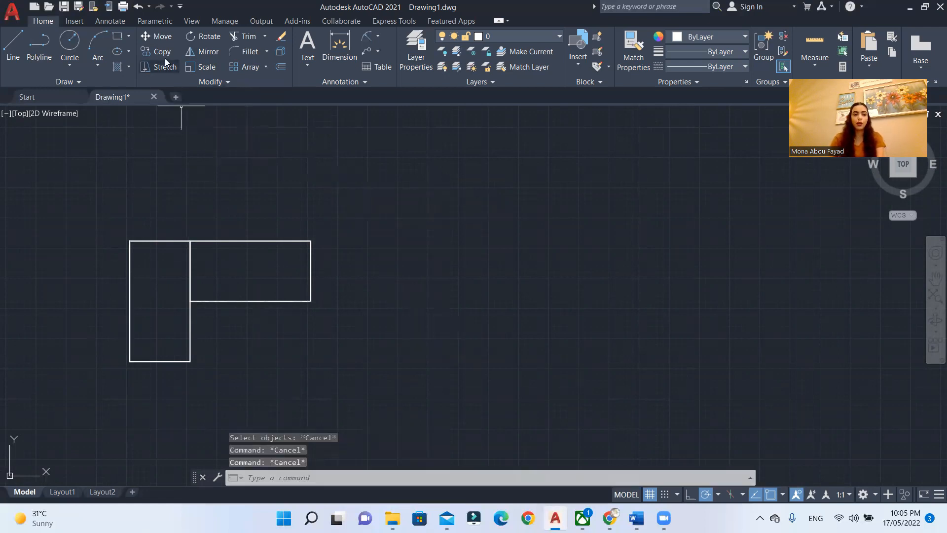
Mirror the two adjoining rectangles across a vertical line just to their right, keeping the source objects
{"action": "left_click", "coordinate": [196, 50]}
{"action": "left_click", "coordinate": [339, 151]}
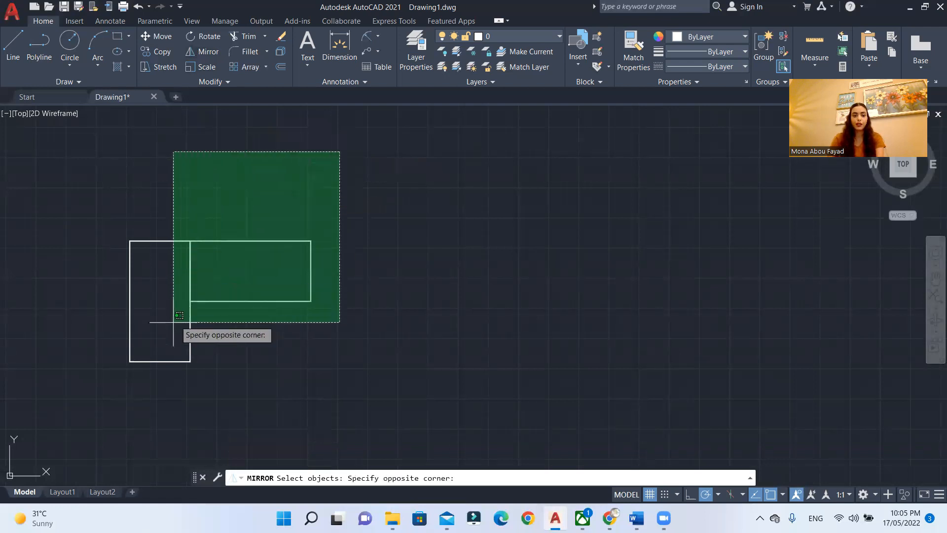
{"action": "left_click", "coordinate": [102, 380]}
{"action": "key", "text": "Return"}
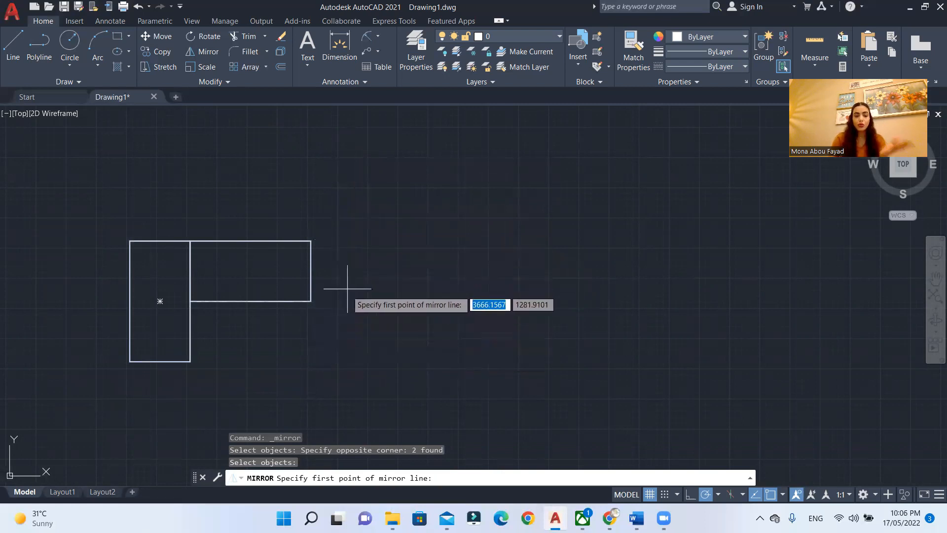
{"action": "left_click", "coordinate": [338, 204]}
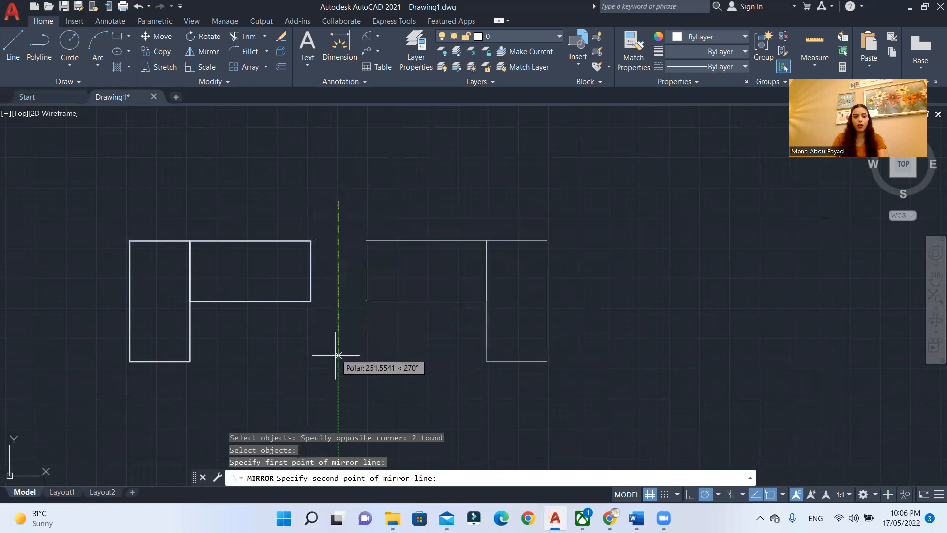
{"action": "left_click", "coordinate": [338, 390]}
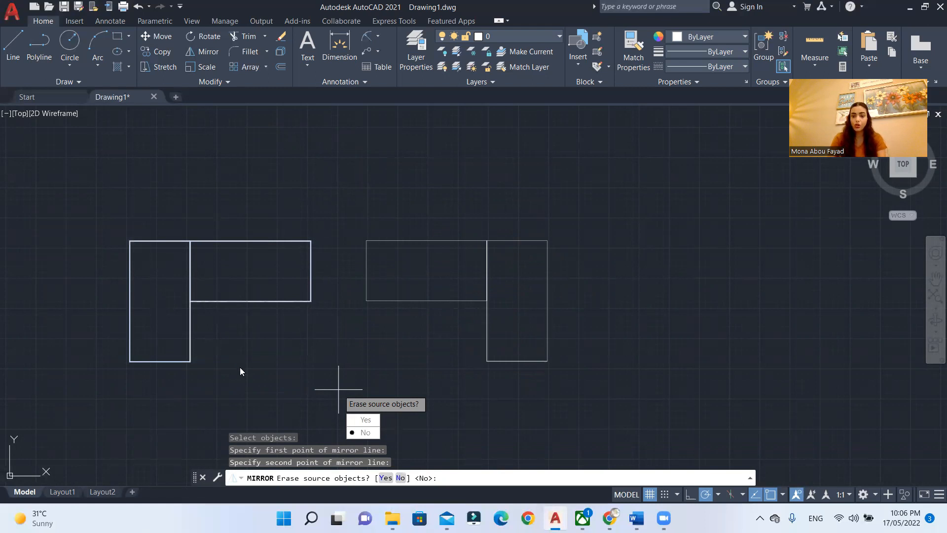
{"action": "left_click", "coordinate": [358, 433]}
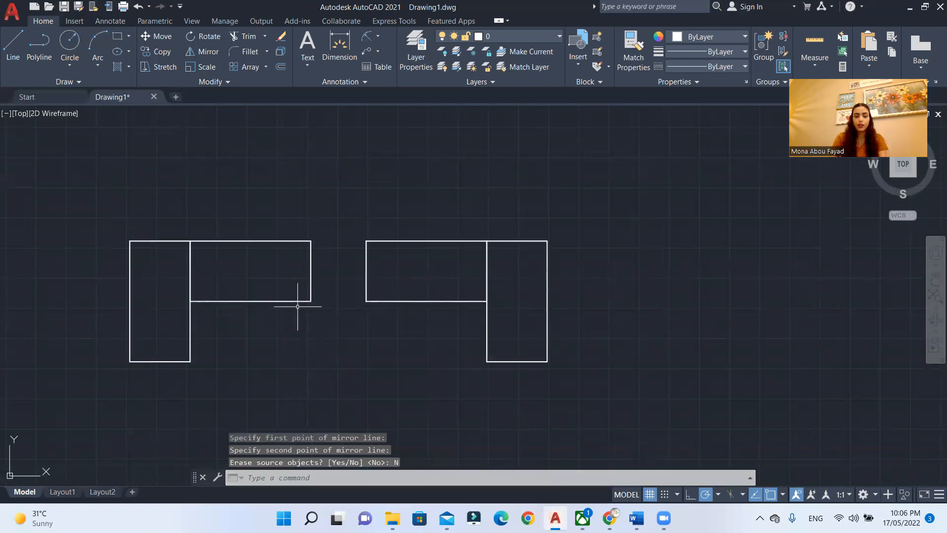
Draw connected lines right of the mirrored rectangles: a horizontal one leftward, a vertical one upward, and a diagonal down across the horizontal line
{"action": "scroll", "coordinate": [513, 245], "scroll_direction": "down", "scroll_amount": 2}
{"action": "scroll", "coordinate": [508, 243], "scroll_direction": "up", "scroll_amount": 2}
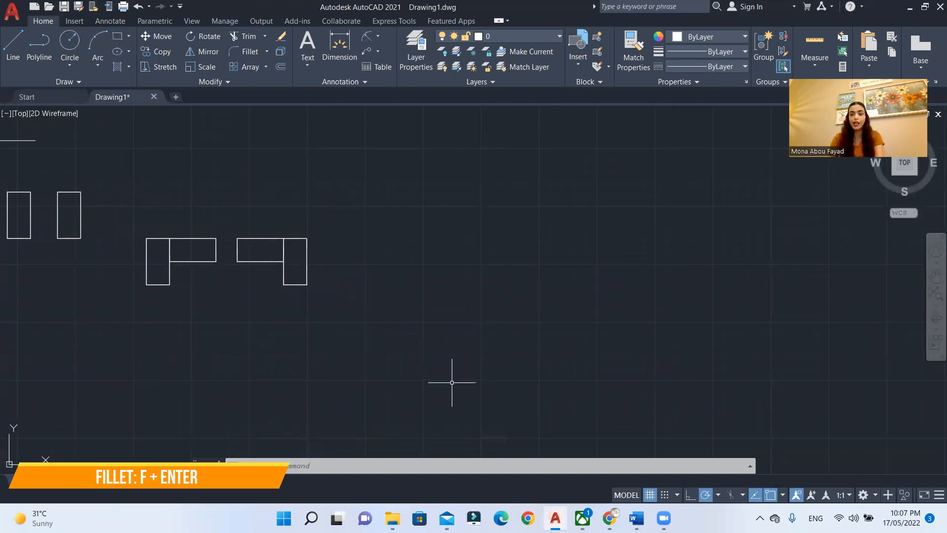
{"action": "left_click", "coordinate": [19, 66]}
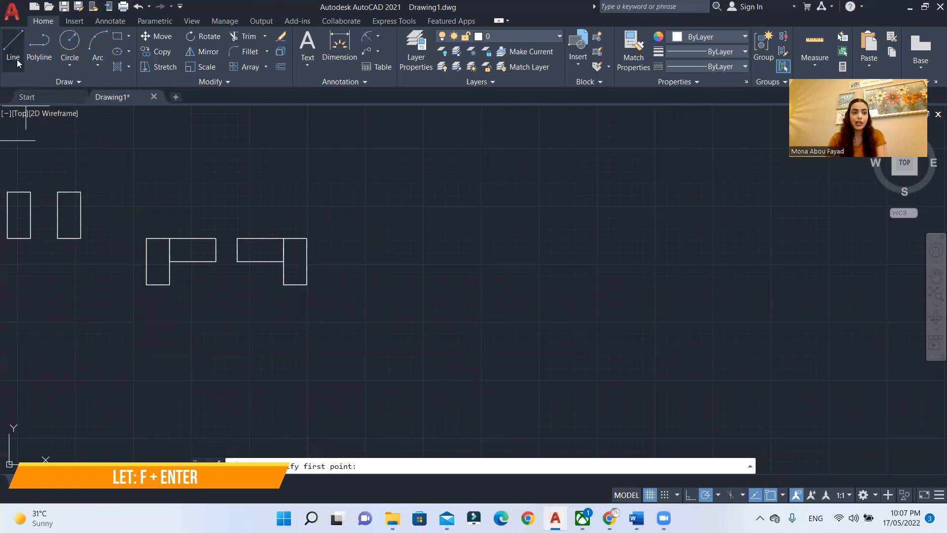
{"action": "left_click", "coordinate": [681, 328]}
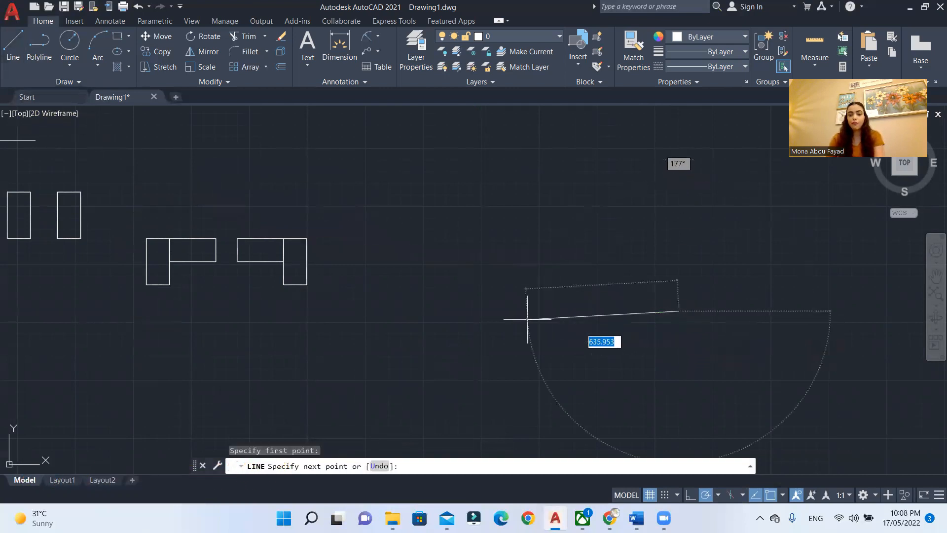
{"action": "left_click", "coordinate": [505, 311]}
{"action": "left_click", "coordinate": [505, 152]}
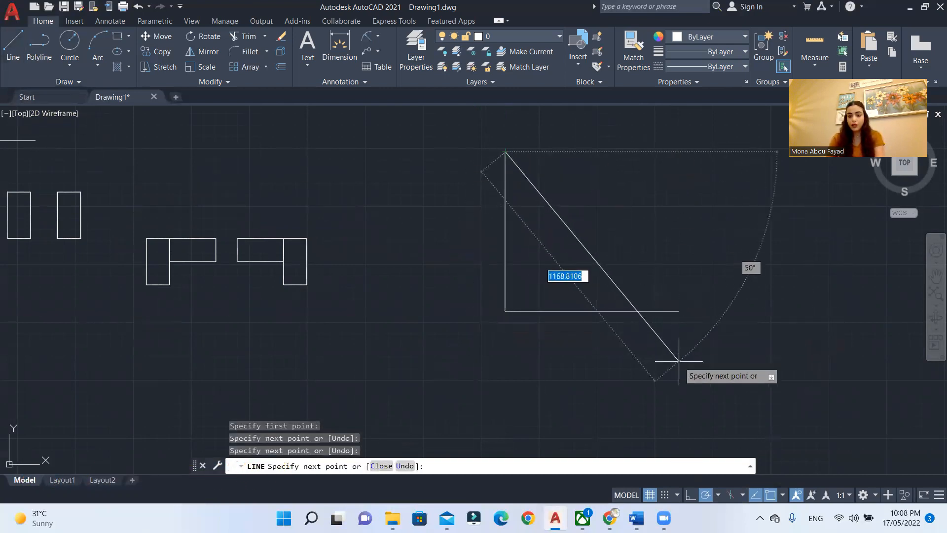
{"action": "left_click", "coordinate": [672, 369]}
{"action": "key", "text": "Return"}
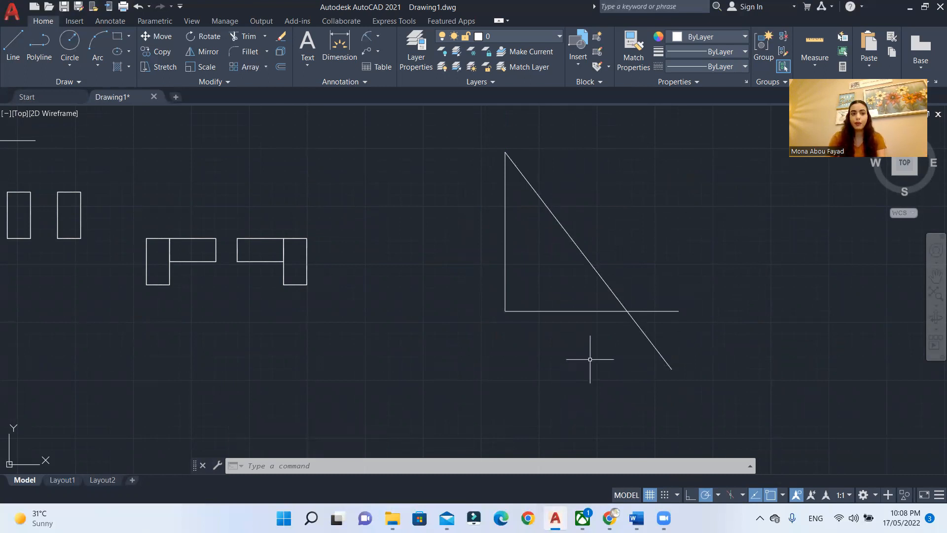
Fillet the diagonal and horizontal lines with radius 0 so they meet in a sharp corner at their intersection
{"action": "left_click", "coordinate": [250, 52]}
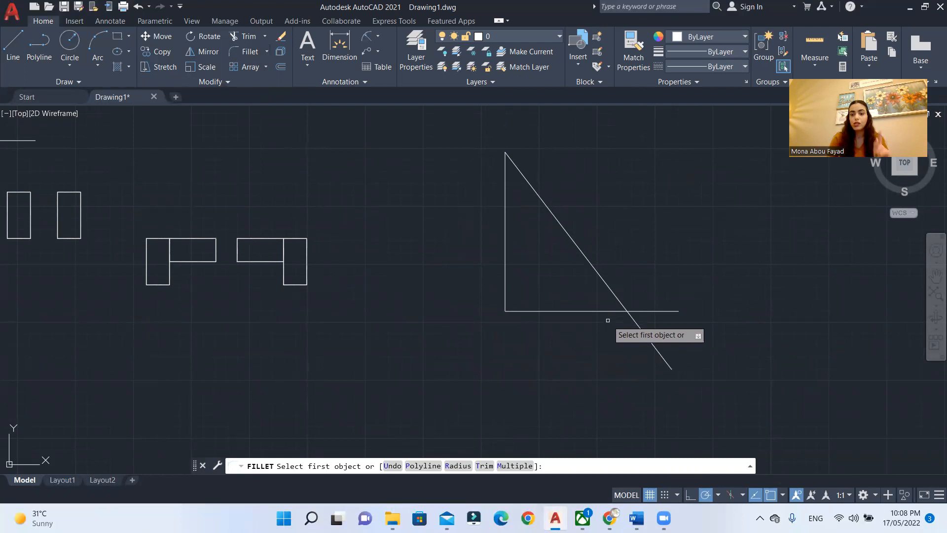
{"action": "type", "text": "r"}
{"action": "key", "text": "Return"}
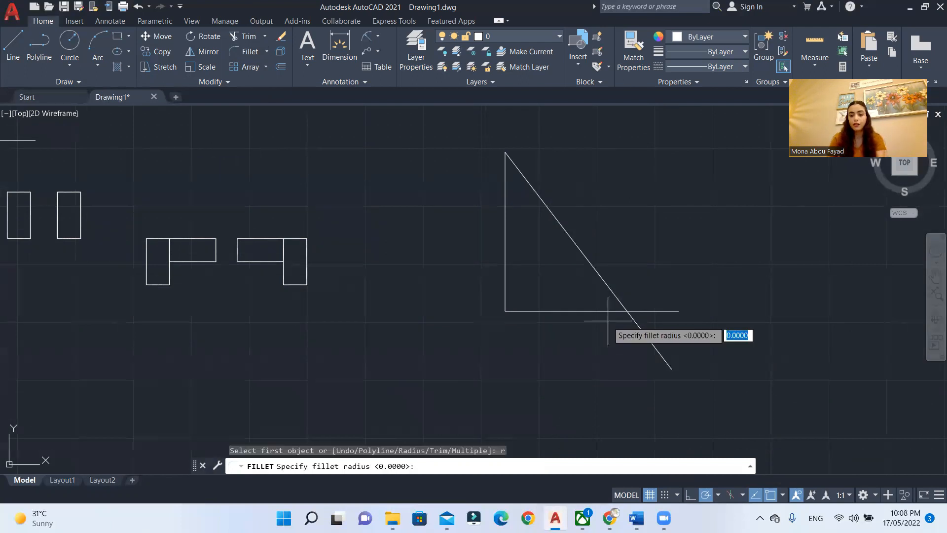
{"action": "type", "text": "0"}
{"action": "key", "text": "Return"}
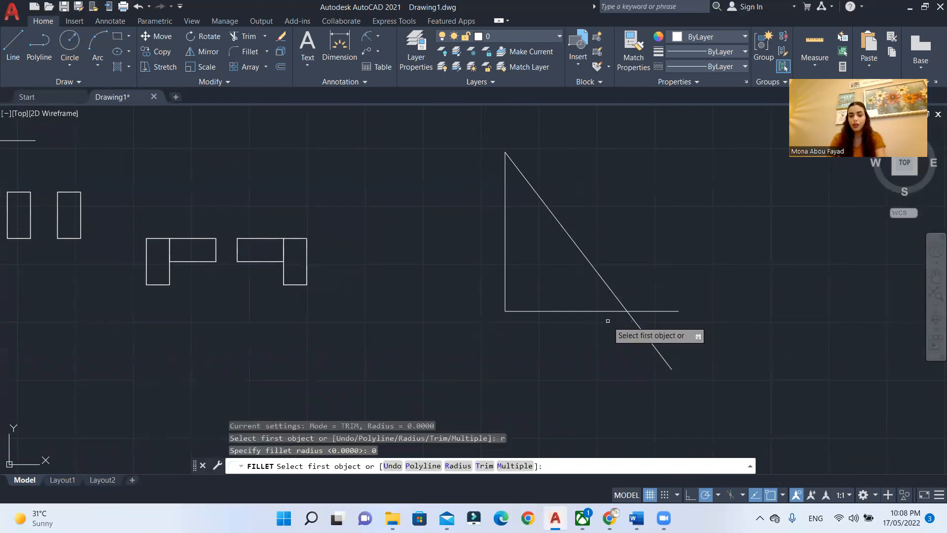
{"action": "left_click", "coordinate": [619, 304]}
{"action": "left_click", "coordinate": [614, 311]}
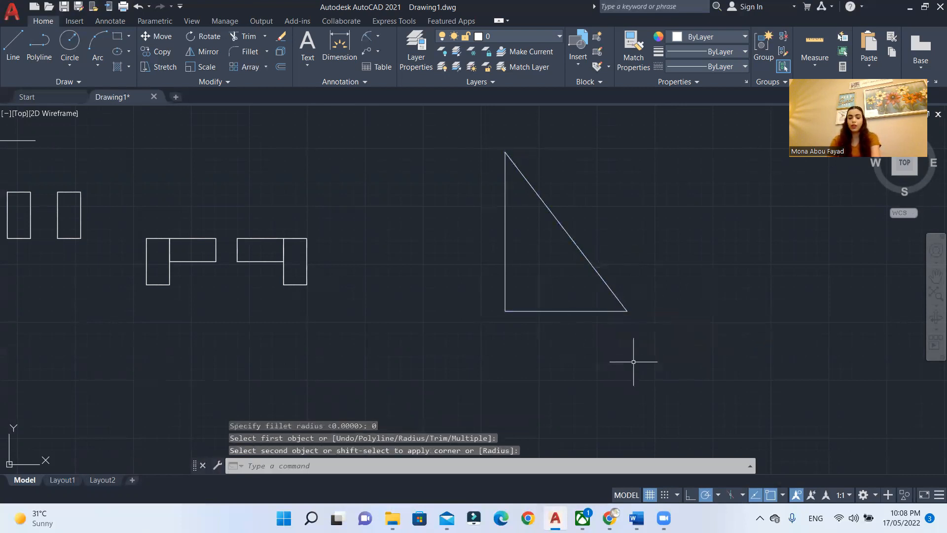
{"action": "scroll", "coordinate": [632, 323], "scroll_direction": "up", "scroll_amount": 2}
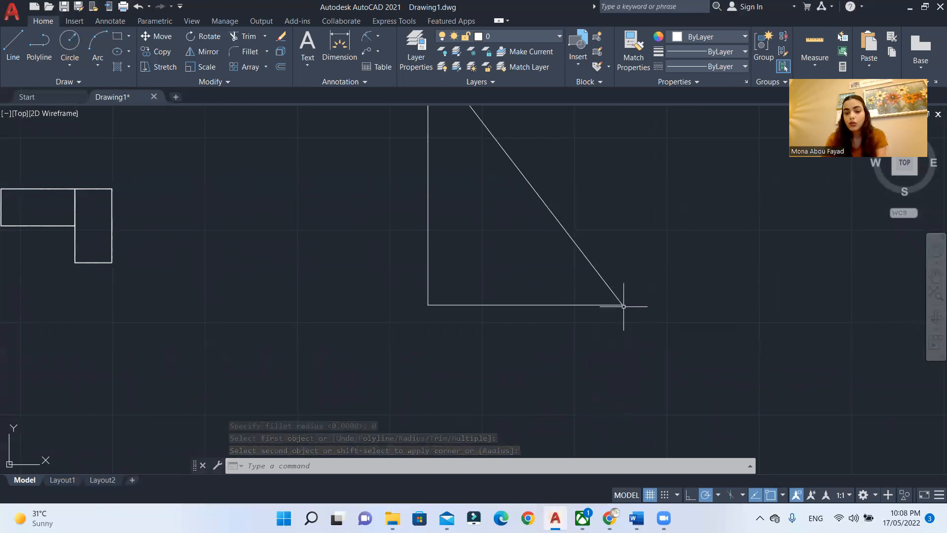
{"action": "scroll", "coordinate": [623, 316], "scroll_direction": "down", "scroll_amount": 2}
{"action": "scroll", "coordinate": [611, 301], "scroll_direction": "up", "scroll_amount": 2}
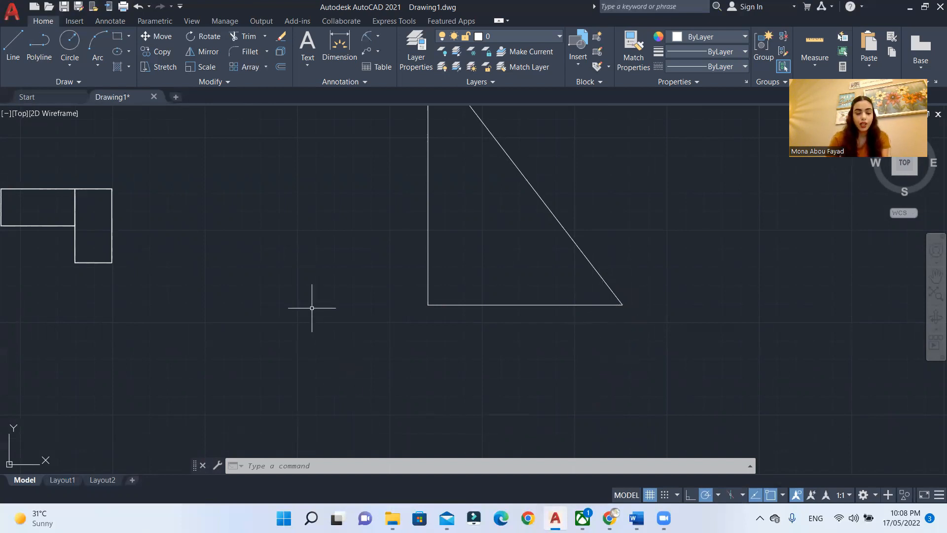
Fillet the corner between the horizontal line and the diagonal line with radius 100
{"action": "left_click", "coordinate": [253, 53]}
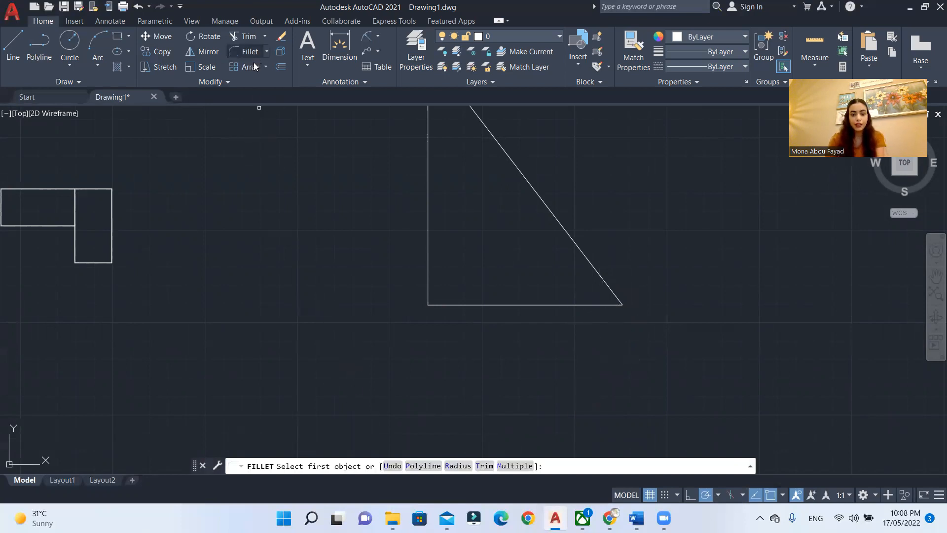
{"action": "left_click", "coordinate": [459, 466]}
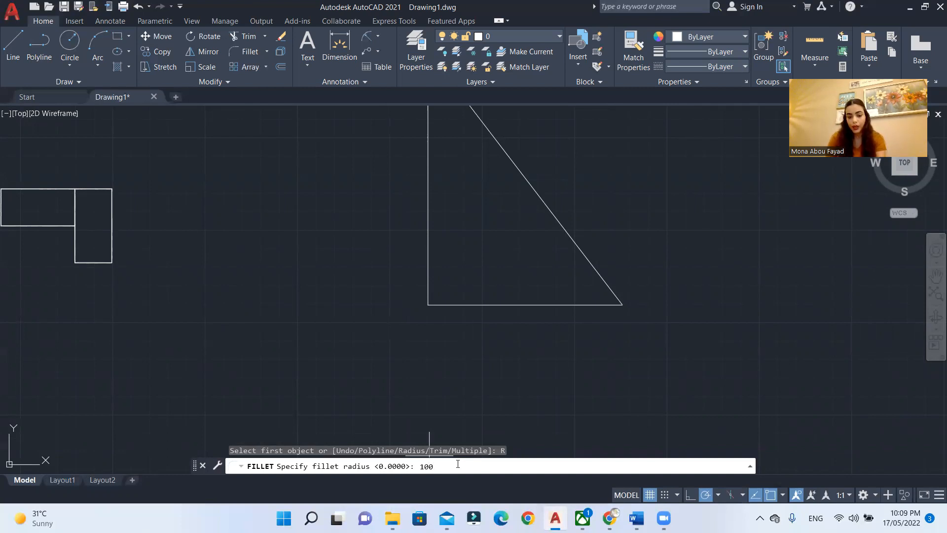
{"action": "key", "text": "Return"}
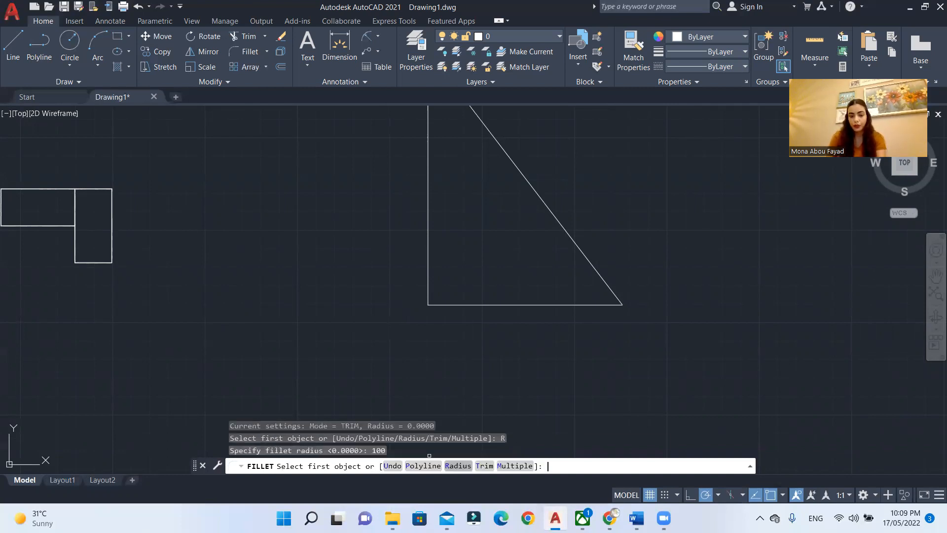
{"action": "left_click", "coordinate": [578, 302]}
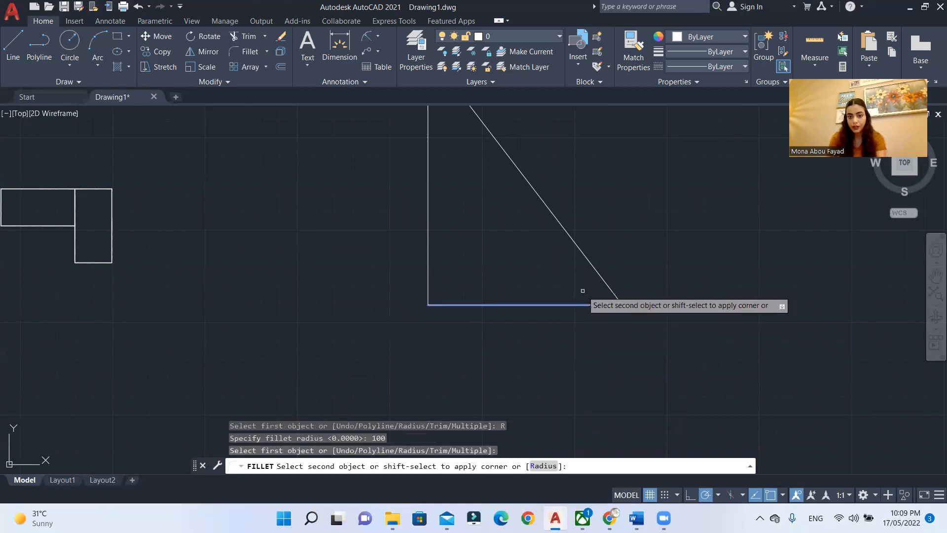
{"action": "left_click", "coordinate": [587, 255]}
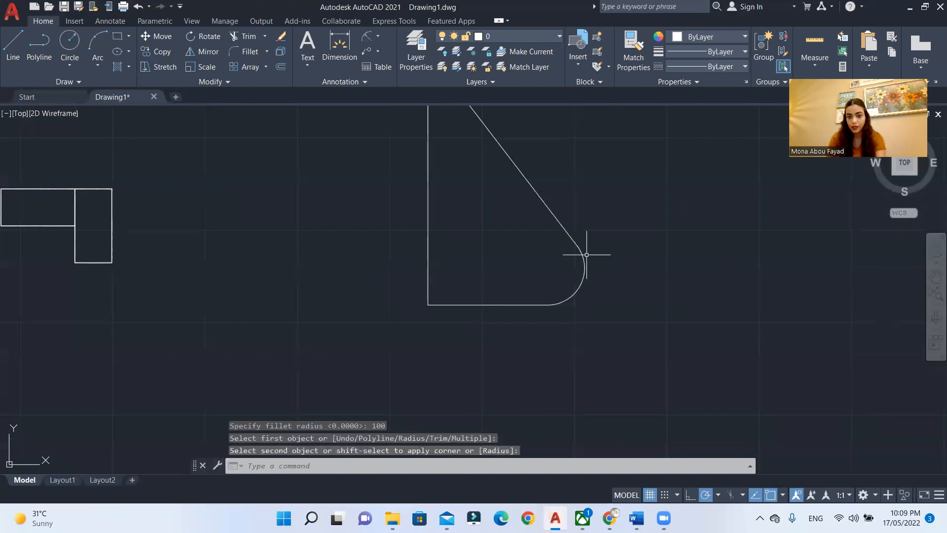
Start a radius dimension on the filleted corner's arc to check its radius
{"action": "left_click", "coordinate": [370, 36]}
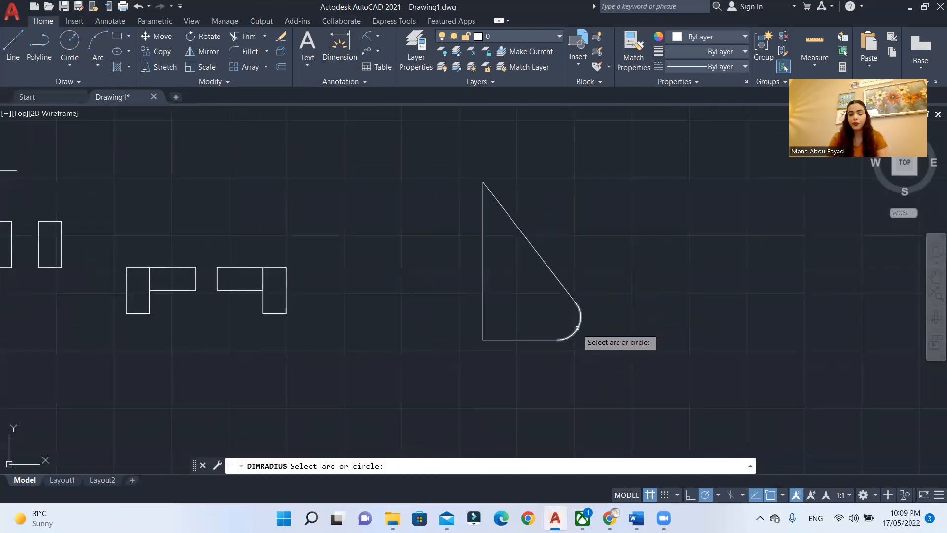
{"action": "left_click", "coordinate": [577, 327]}
{"action": "scroll", "coordinate": [544, 313], "scroll_direction": "up", "scroll_amount": 10}
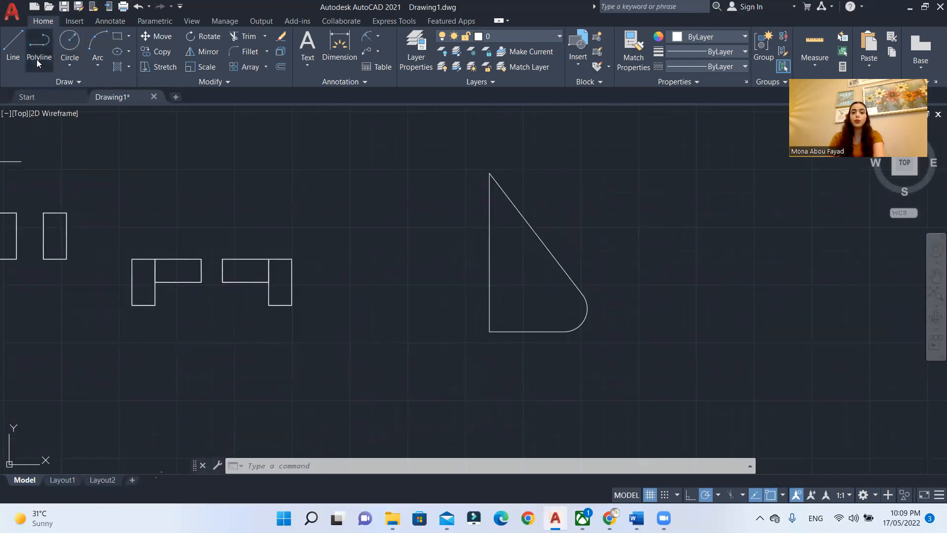
Draw a three-segment zigzag polyline crossing the rounded triangle and extending beyond its outline on both sides
{"action": "left_click", "coordinate": [36, 59]}
{"action": "scroll", "coordinate": [335, 315], "scroll_direction": "down", "scroll_amount": 2}
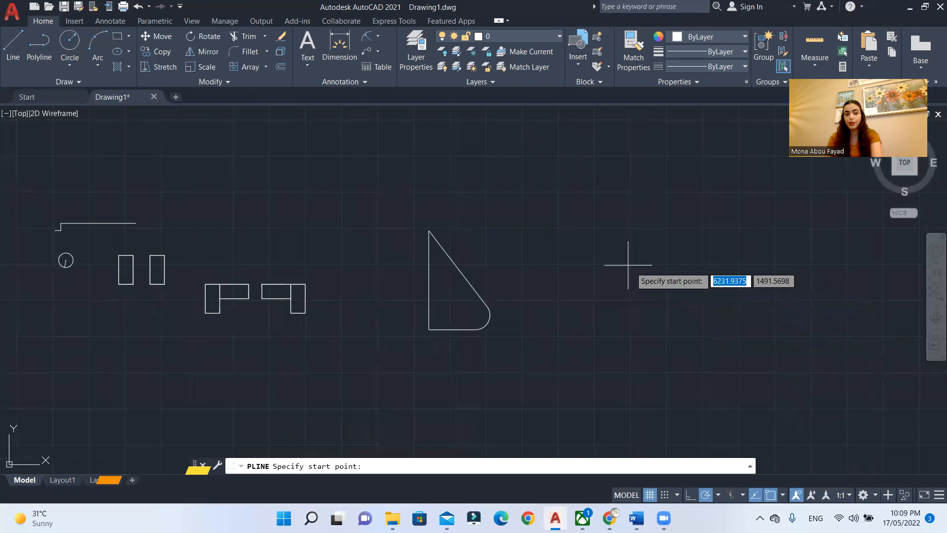
{"action": "left_click", "coordinate": [579, 250]}
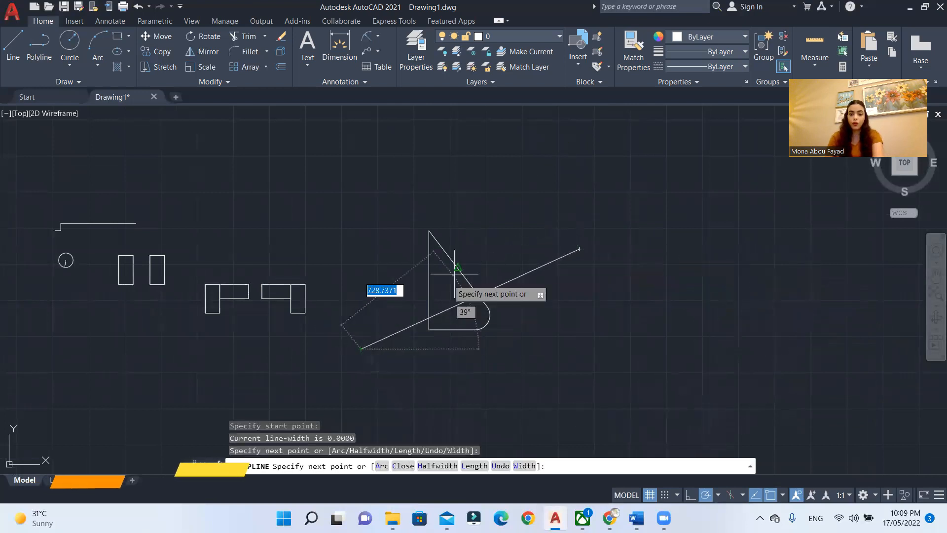
{"action": "left_click", "coordinate": [508, 225]}
{"action": "left_click", "coordinate": [476, 379]}
{"action": "key", "text": "Return"}
{"action": "scroll", "coordinate": [471, 344], "scroll_direction": "up", "scroll_amount": 2}
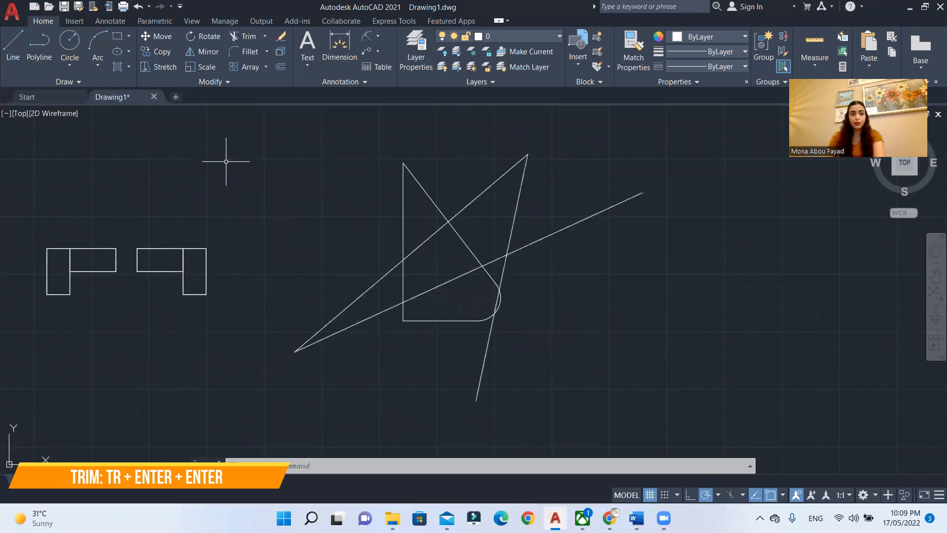
Trim away the parts of the zigzag polyline that lie inside the rounded triangle
{"action": "left_click", "coordinate": [243, 39]}
{"action": "key", "text": "Escape"}
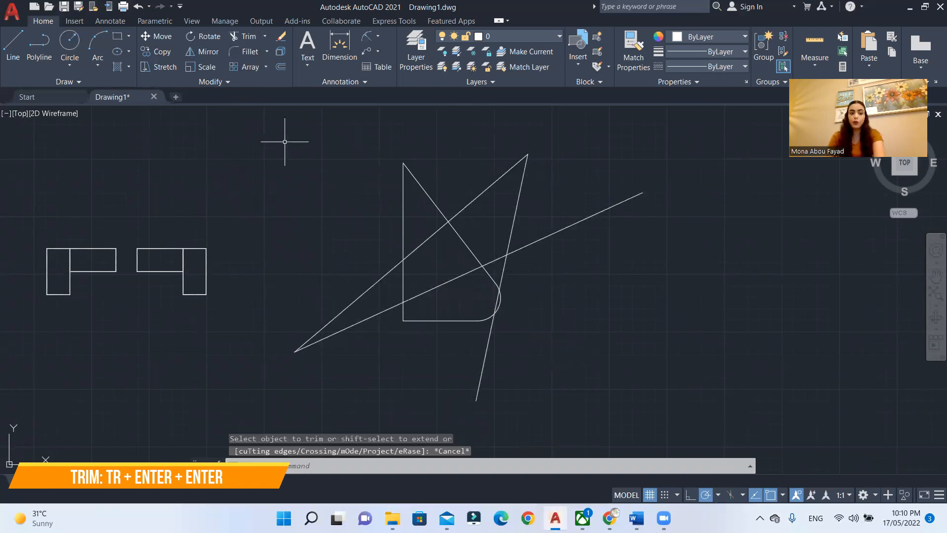
{"action": "left_click", "coordinate": [244, 37]}
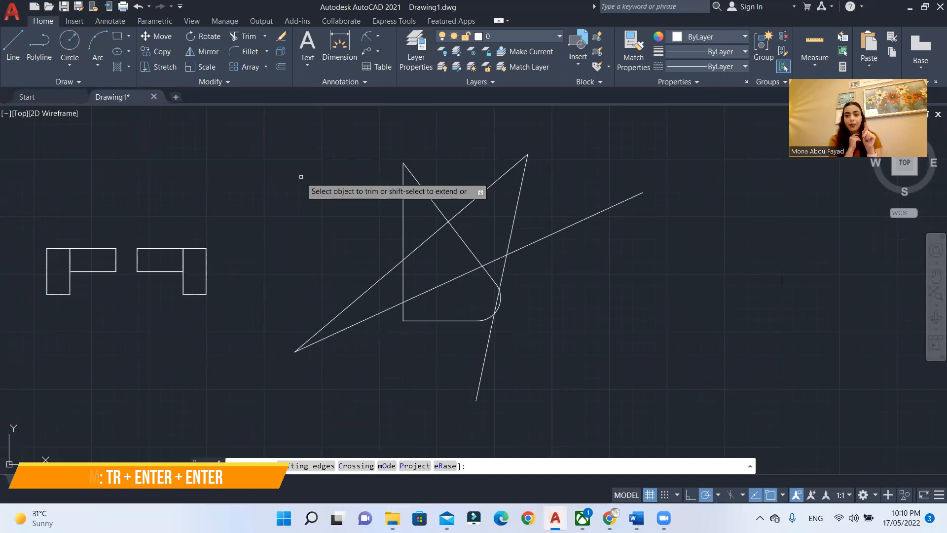
{"action": "left_click", "coordinate": [425, 241]}
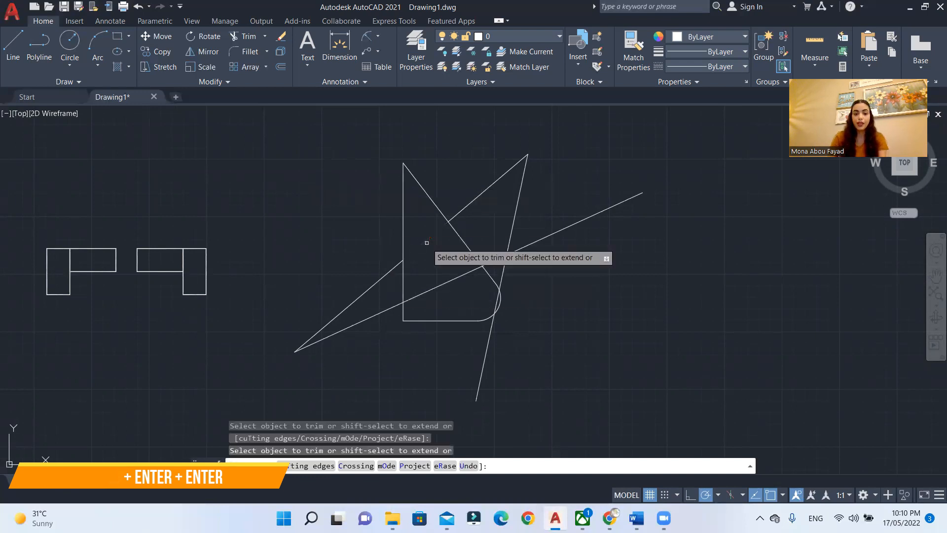
{"action": "left_click_drag", "start_coordinate": [446, 270], "coordinate": [431, 296]}
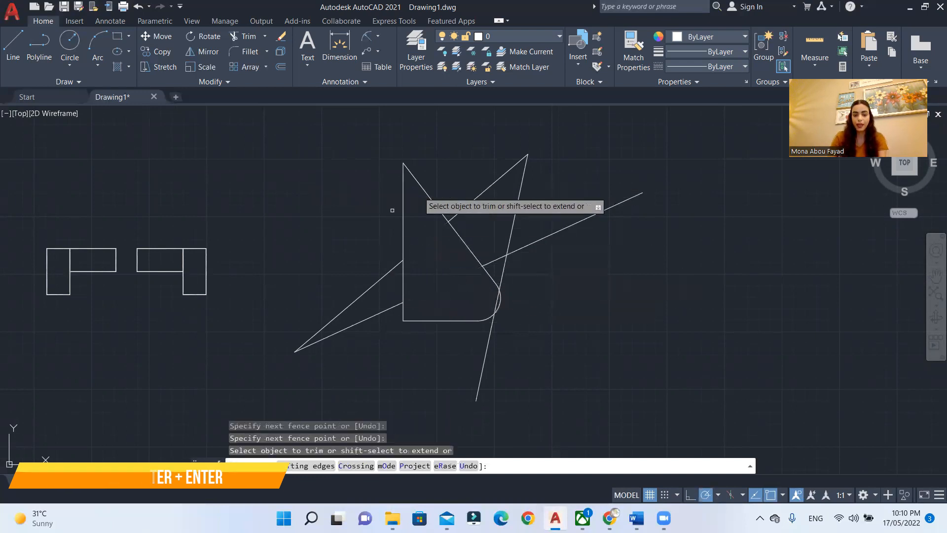
{"action": "scroll", "coordinate": [498, 304], "scroll_direction": "up", "scroll_amount": 4}
{"action": "left_click_drag", "start_coordinate": [500, 302], "coordinate": [469, 303]}
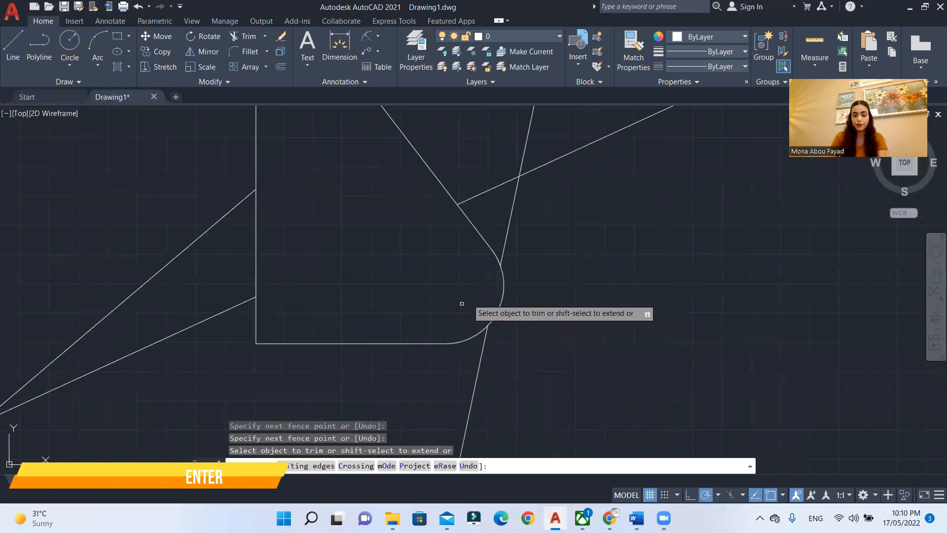
{"action": "scroll", "coordinate": [462, 303], "scroll_direction": "down", "scroll_amount": 2}
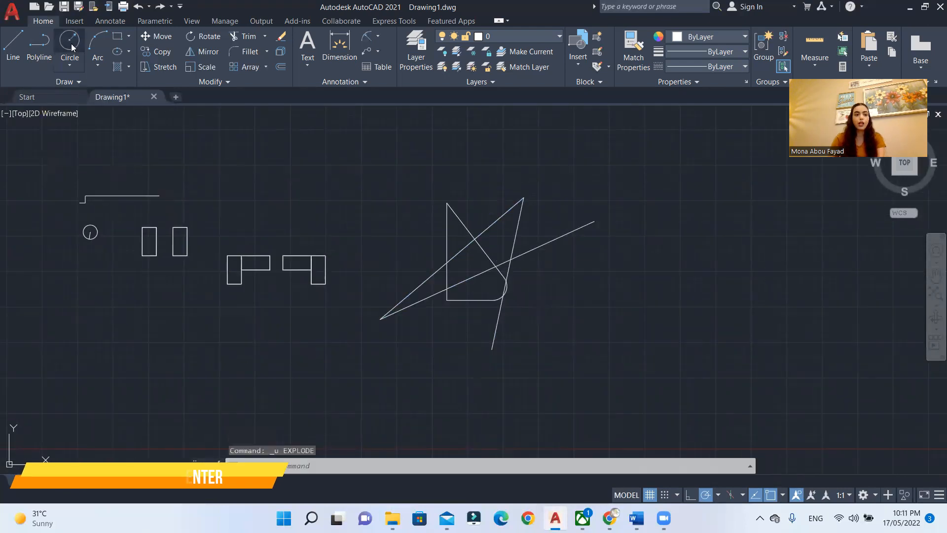
{"action": "left_click", "coordinate": [71, 43]}
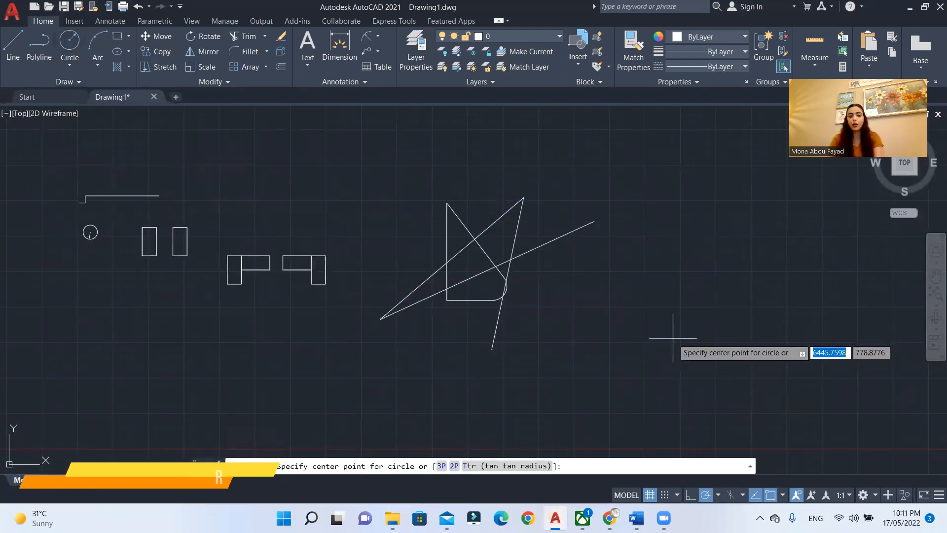
{"action": "key", "text": "Escape"}
{"action": "key", "text": "Escape"}
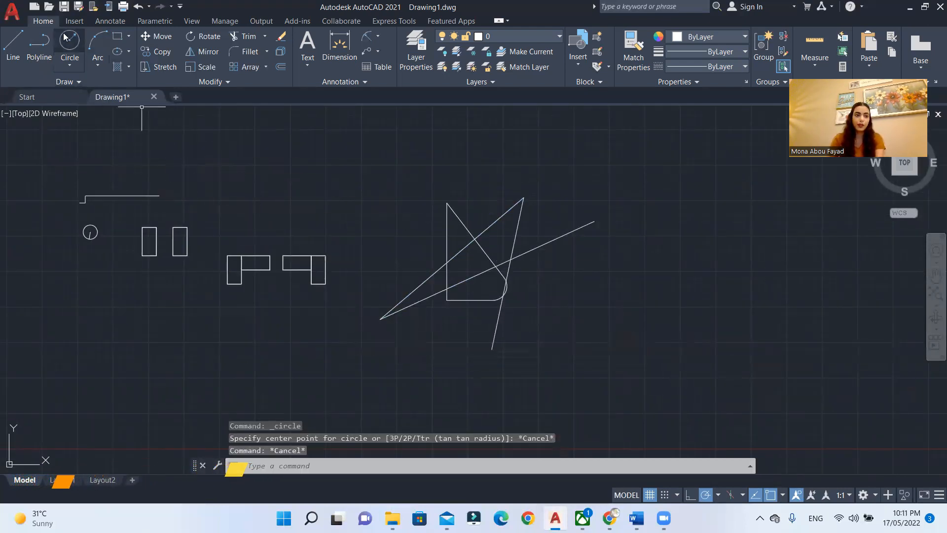
Draw three separate lines across the mirrored rectangle pair: one nearly horizontal and two diagonals sloping down to the right
{"action": "left_click", "coordinate": [14, 44]}
{"action": "scroll", "coordinate": [375, 316], "scroll_direction": "up", "scroll_amount": 6}
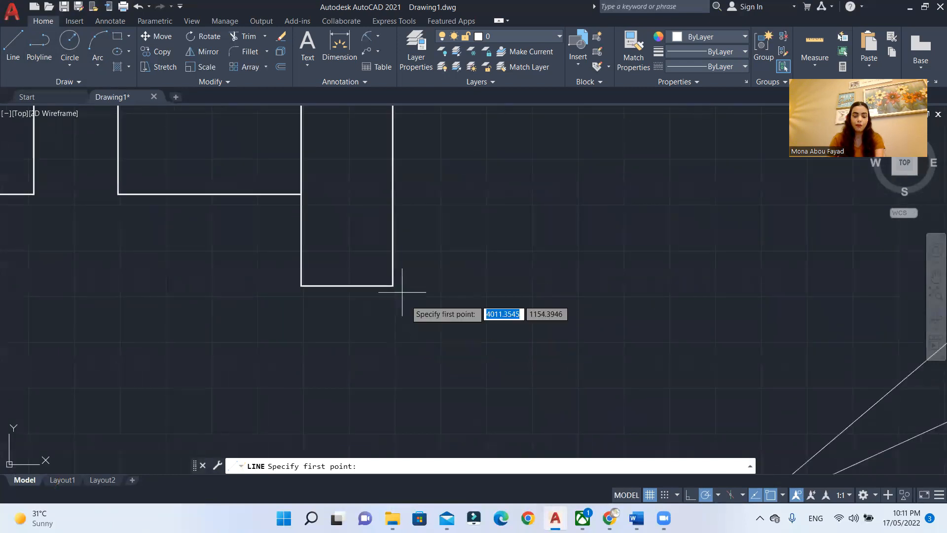
{"action": "left_click", "coordinate": [201, 212]}
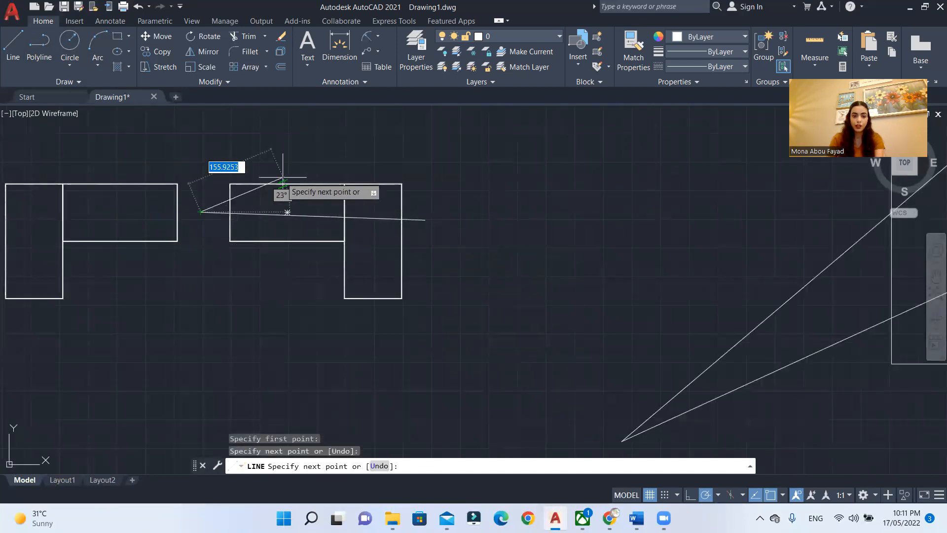
{"action": "key", "text": "Escape"}
{"action": "key", "text": "Return"}
{"action": "left_click", "coordinate": [280, 146]}
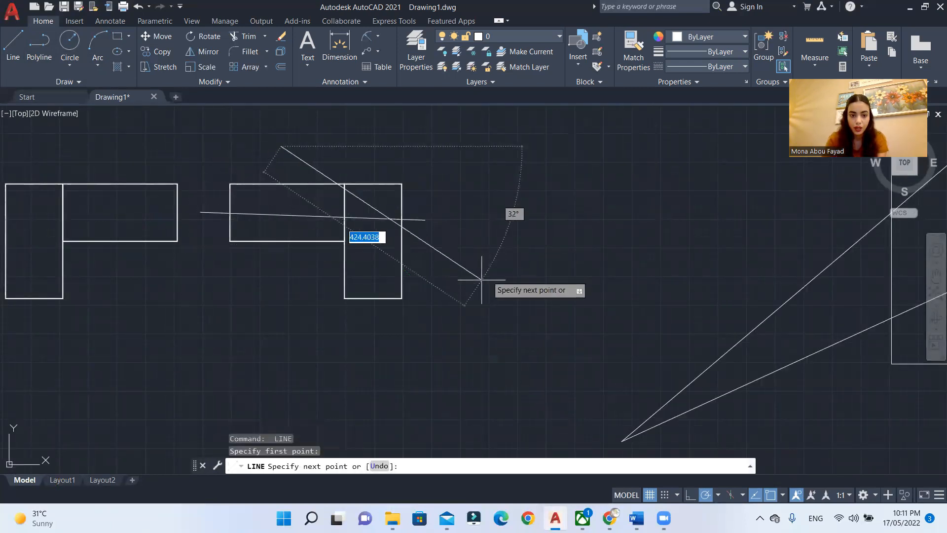
{"action": "left_click", "coordinate": [451, 294]}
{"action": "key", "text": "Return"}
{"action": "key", "text": "Return"}
{"action": "left_click", "coordinate": [412, 335]}
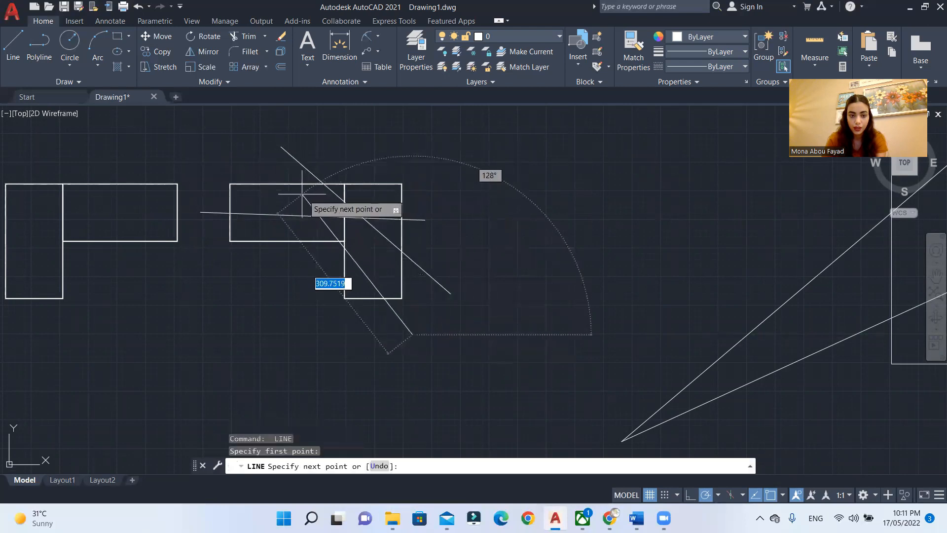
{"action": "left_click", "coordinate": [275, 170]}
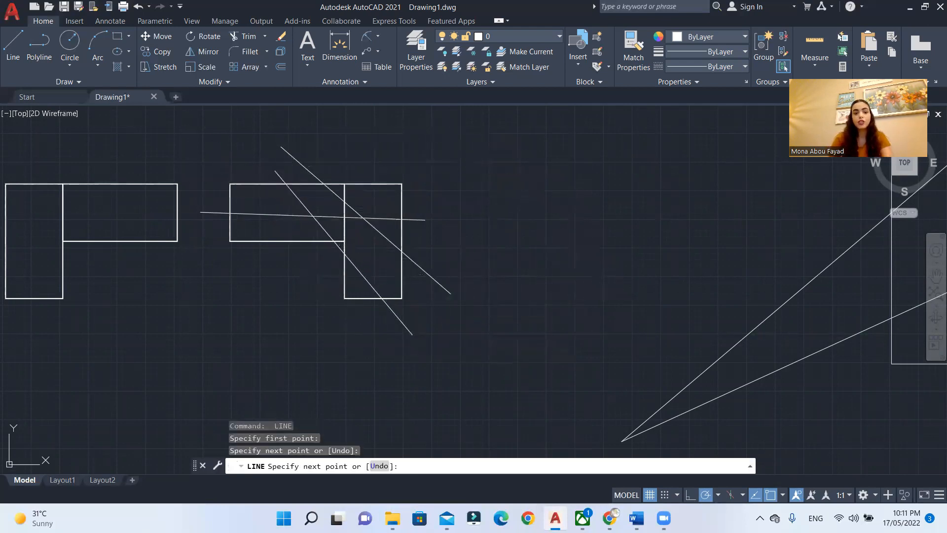
{"action": "key", "text": "Escape"}
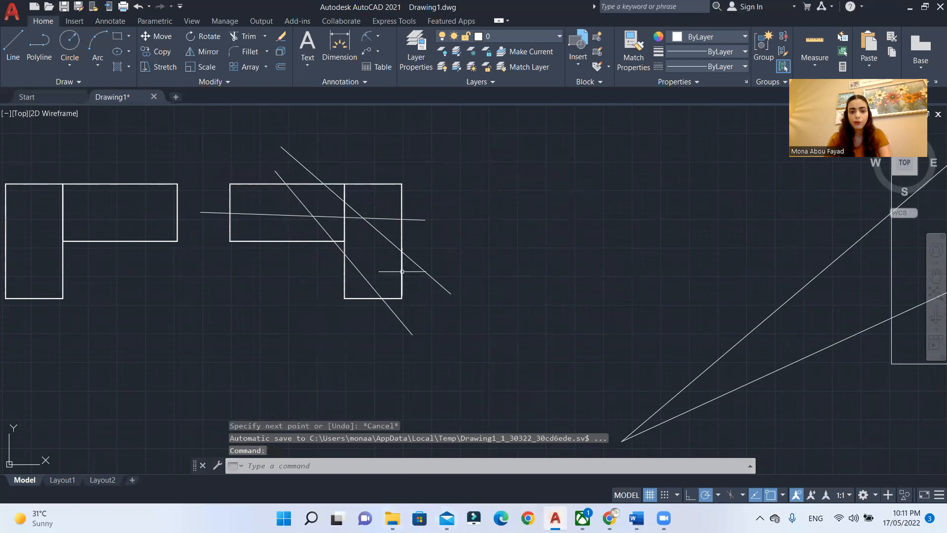
Preselect the vertical rectangle and upper diagonal, trim the diagonal's part inside that rectangle, and undo the trim
{"action": "left_click", "coordinate": [430, 237]}
{"action": "left_click", "coordinate": [385, 266]}
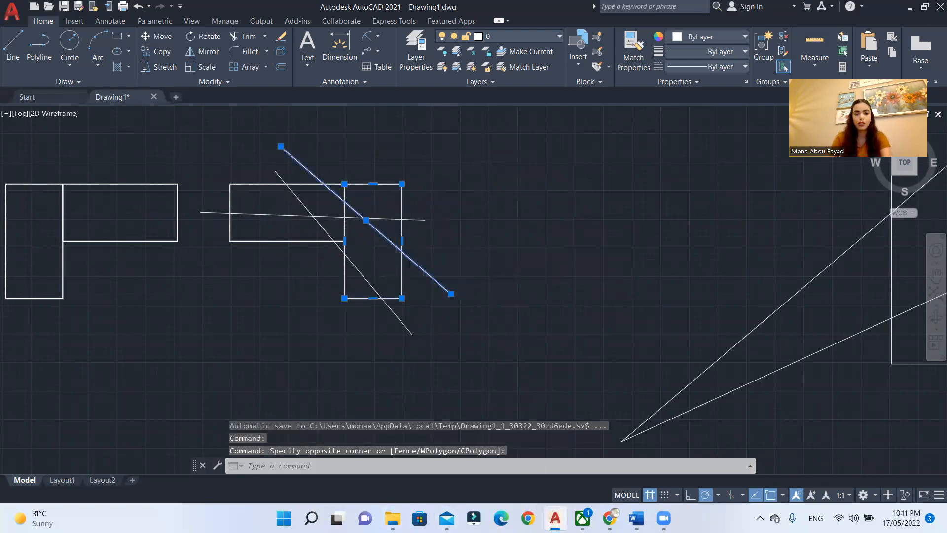
{"action": "scroll", "coordinate": [396, 251], "scroll_direction": "up", "scroll_amount": 3}
{"action": "scroll", "coordinate": [445, 256], "scroll_direction": "down", "scroll_amount": 3}
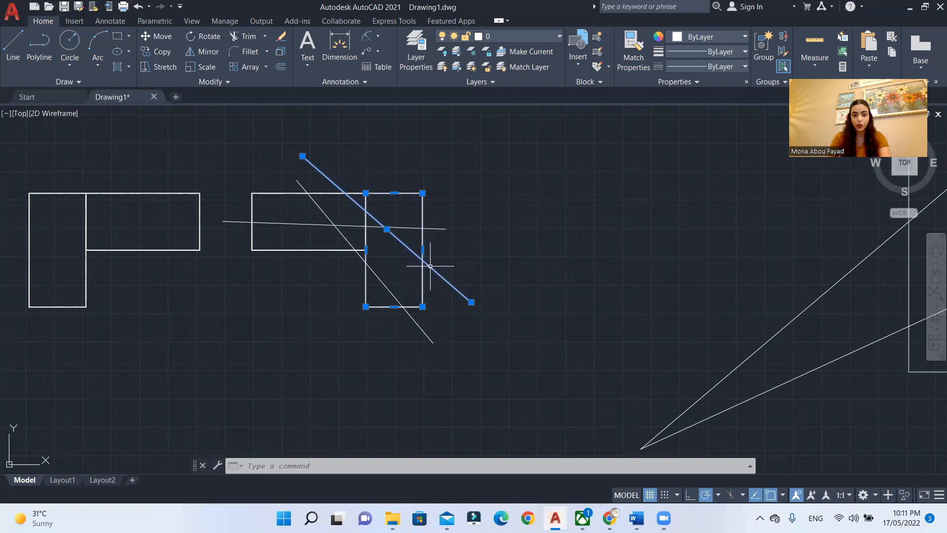
{"action": "left_click", "coordinate": [242, 36]}
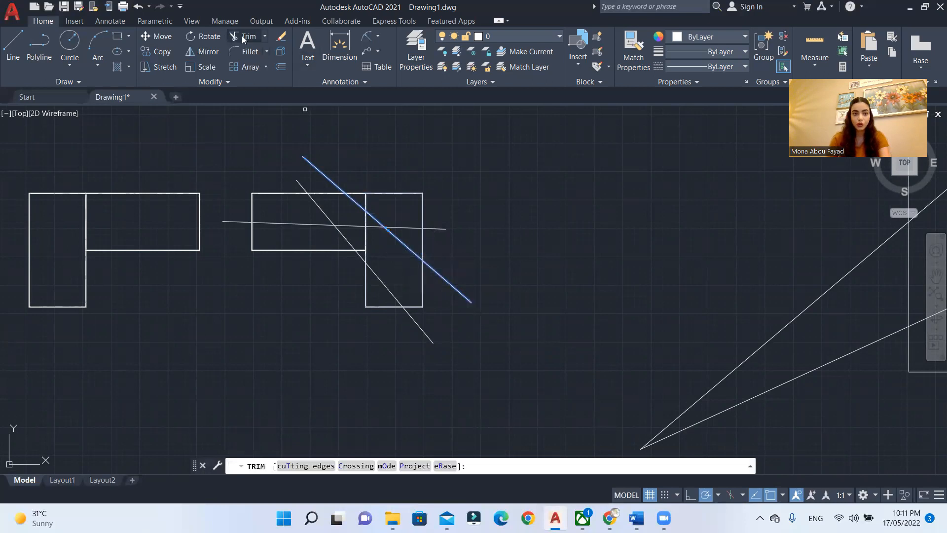
{"action": "left_click", "coordinate": [398, 238]}
{"action": "scroll", "coordinate": [398, 238], "scroll_direction": "up", "scroll_amount": 2}
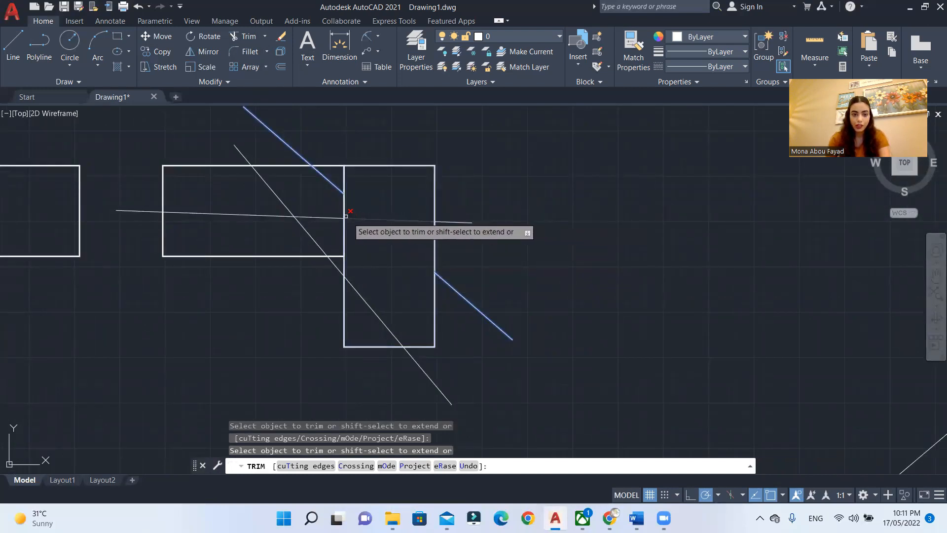
{"action": "key", "text": "Escape"}
{"action": "key", "text": "ctrl+z"}
Trim the upper diagonal between the nearly horizontal line and the vertical rectangle's right edge, and undo the trim
{"action": "scroll", "coordinate": [383, 212], "scroll_direction": "up", "scroll_amount": 2}
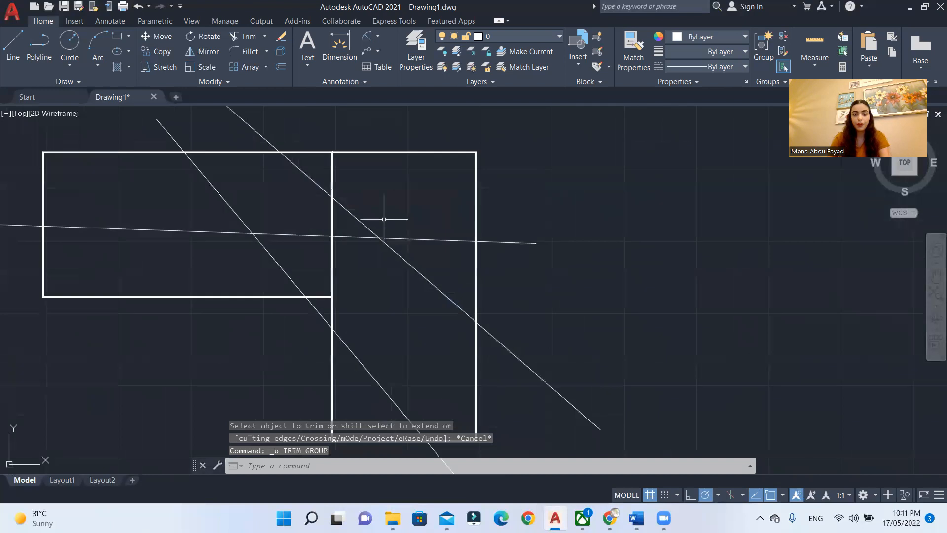
{"action": "scroll", "coordinate": [491, 272], "scroll_direction": "down", "scroll_amount": 2}
{"action": "type", "text": "tr"}
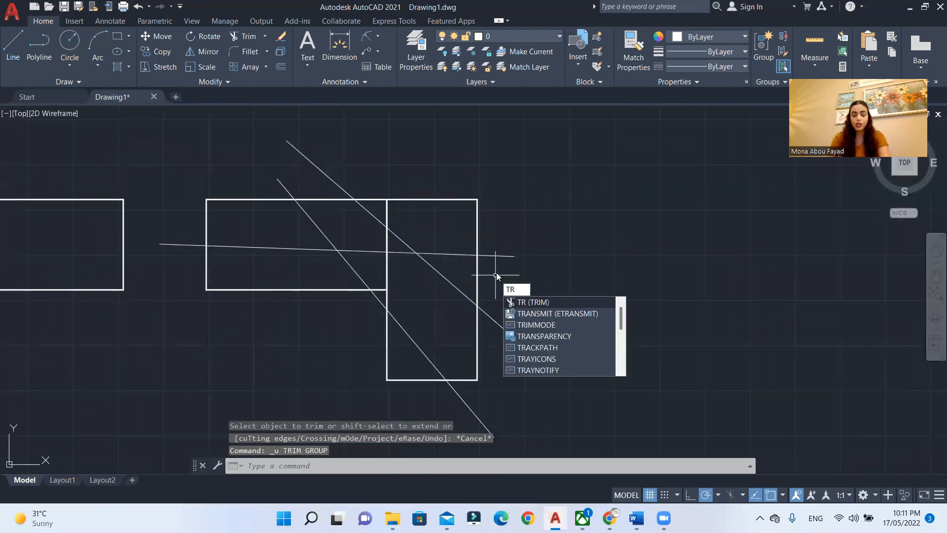
{"action": "key", "text": "Return"}
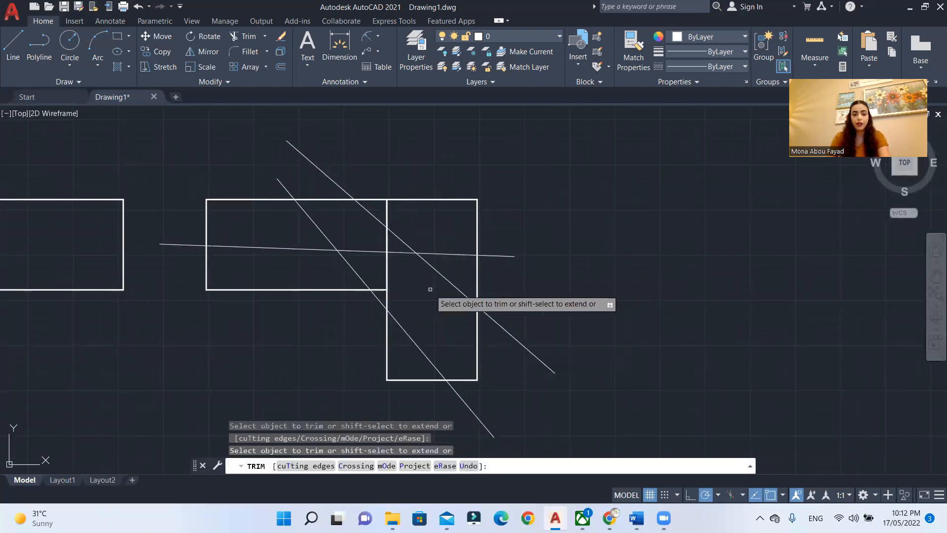
{"action": "left_click", "coordinate": [439, 274]}
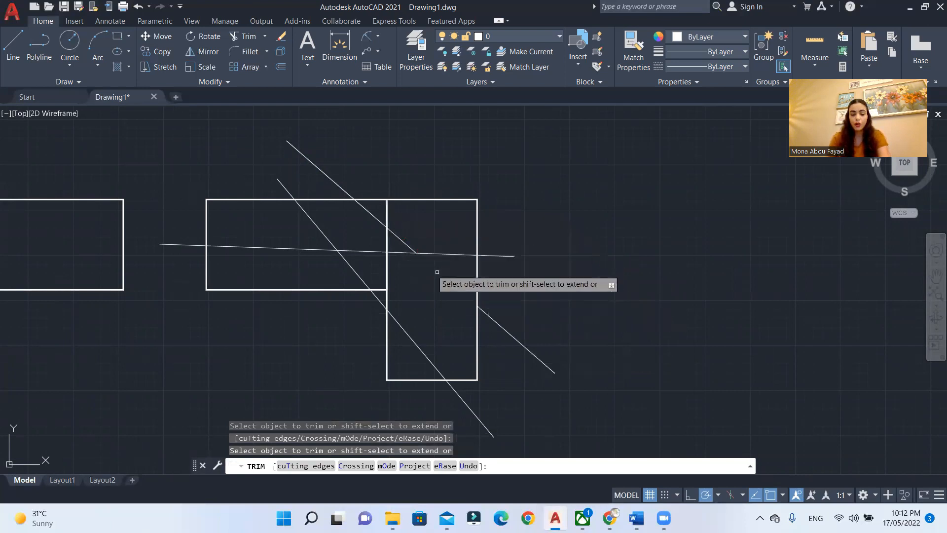
{"action": "key", "text": "Escape"}
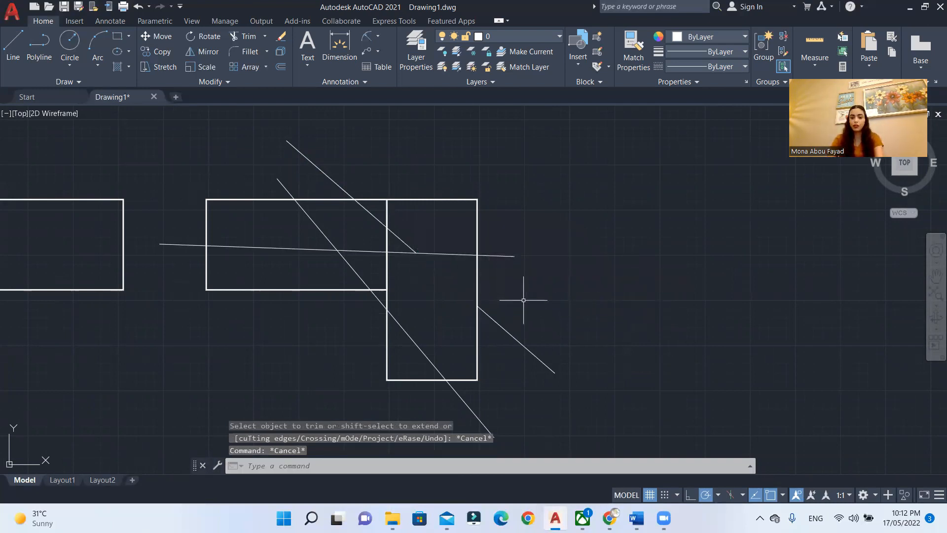
{"action": "key", "text": "ctrl+z"}
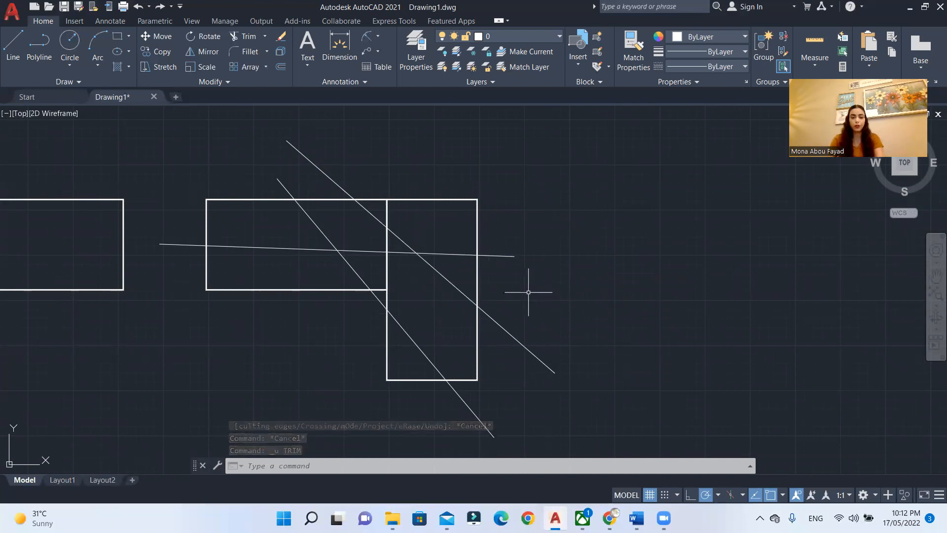
Preselect the upper diagonal and vertical rectangle as cutting edges, trim the diagonal inside the rectangle, and undo that trim
{"action": "left_click", "coordinate": [492, 211]}
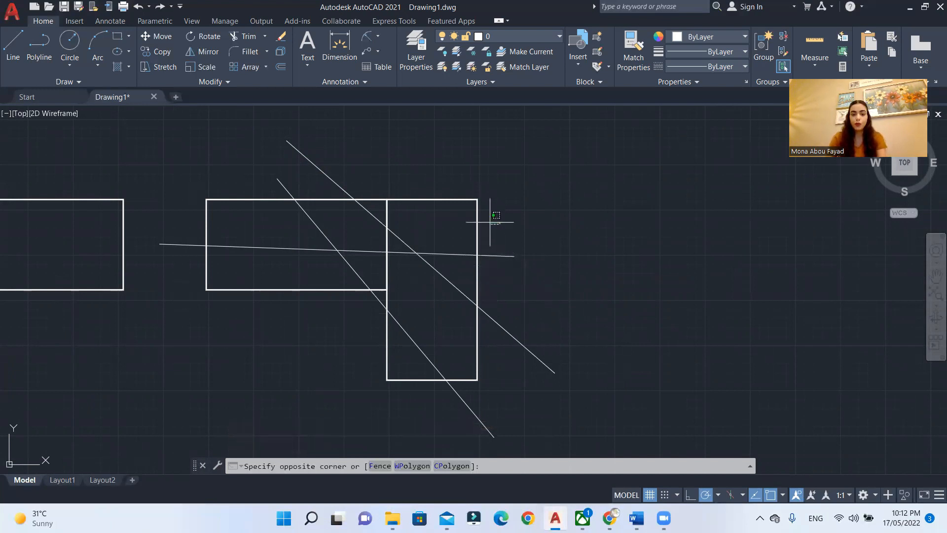
{"action": "left_click", "coordinate": [437, 218]}
{"action": "left_click", "coordinate": [500, 281]}
{"action": "left_click", "coordinate": [429, 307]}
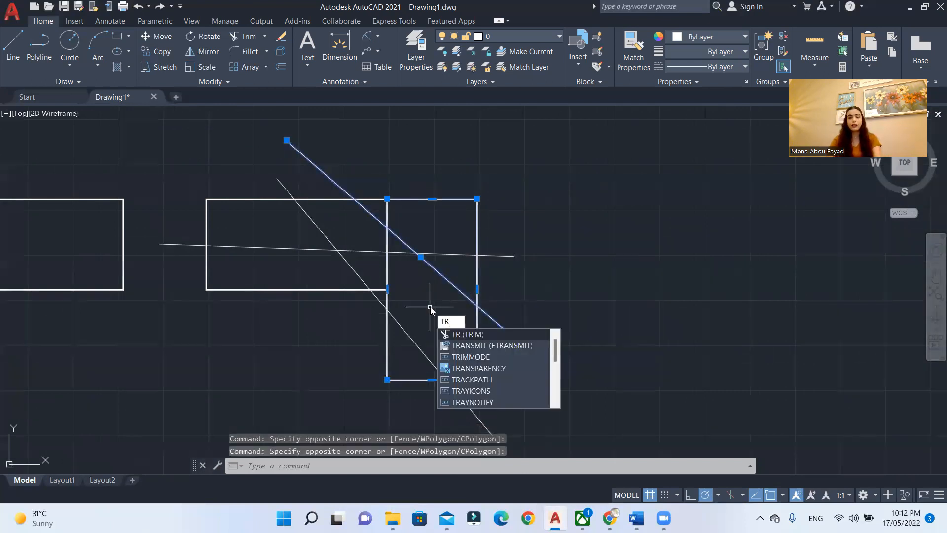
{"action": "key", "text": "Return"}
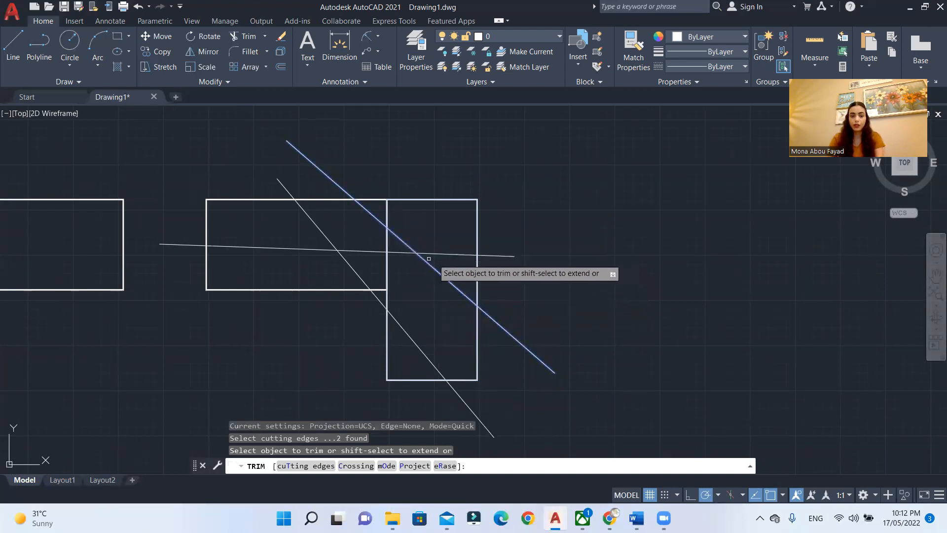
{"action": "left_click", "coordinate": [447, 279]}
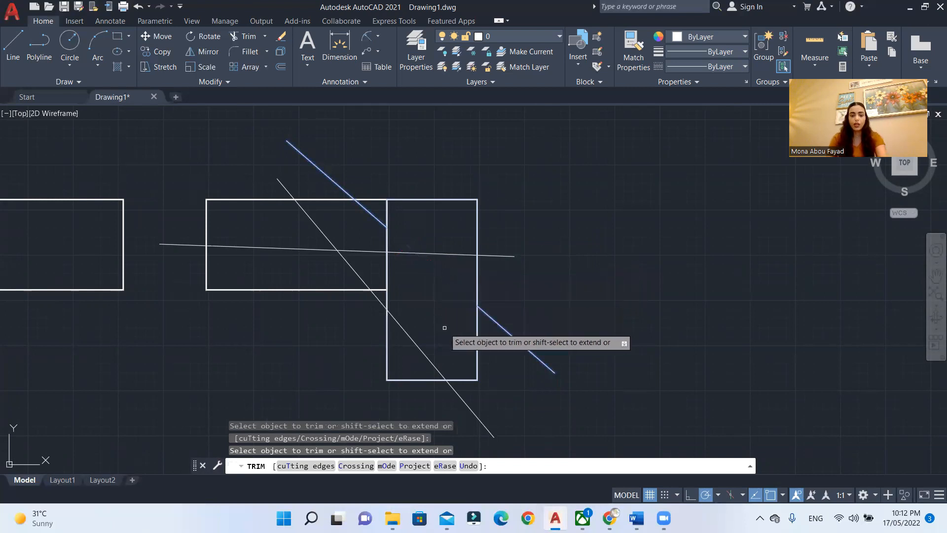
{"action": "key", "text": "Escape"}
{"action": "key", "text": "ctrl+z"}
{"action": "key", "text": "ctrl+z"}
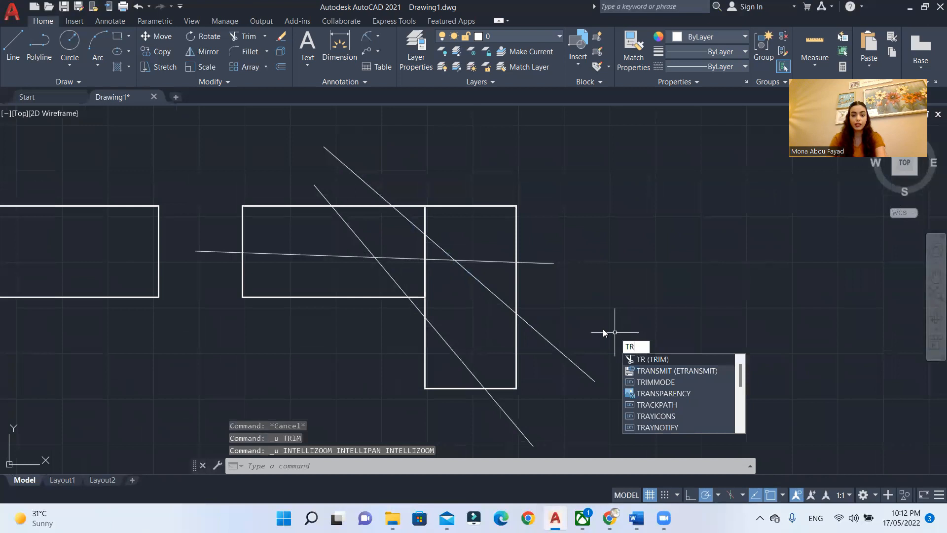
Trim away the parts of the upper diagonal and the nearly horizontal line that lie inside the vertical rectangle
{"action": "key", "text": "Return"}
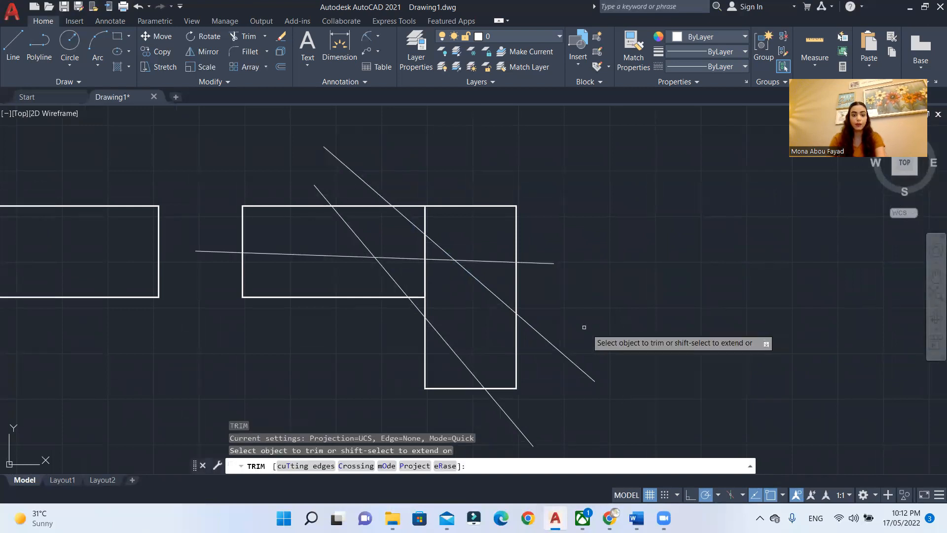
{"action": "left_click", "coordinate": [484, 284]}
{"action": "left_click", "coordinate": [439, 246]}
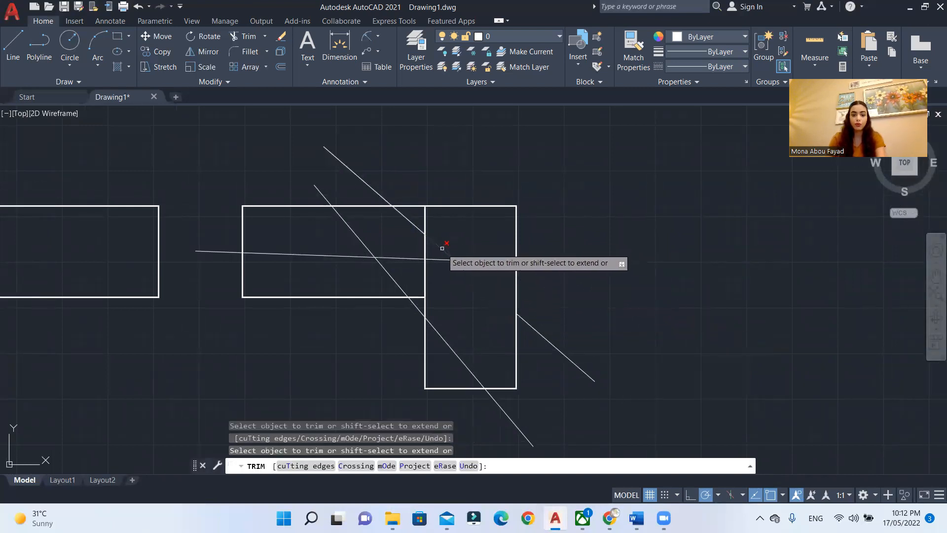
{"action": "left_click", "coordinate": [463, 260]}
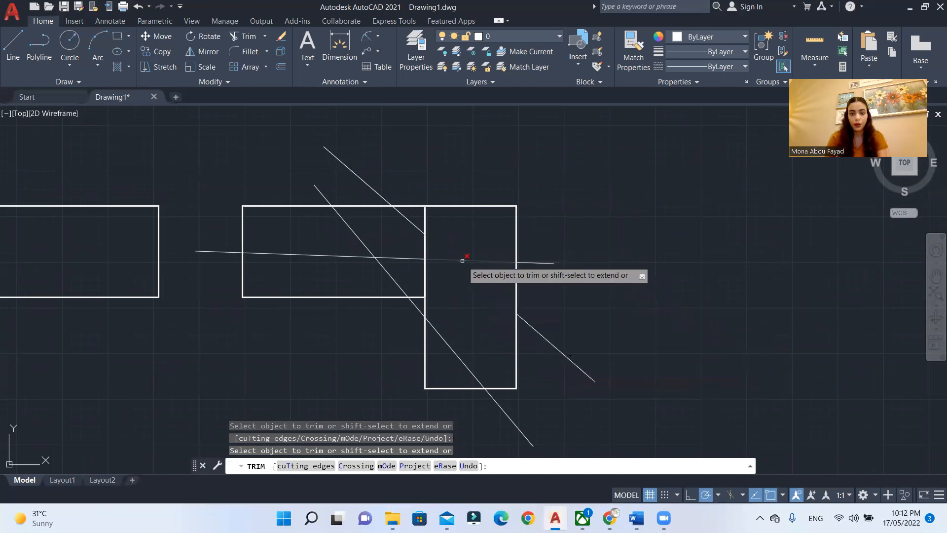
{"action": "key", "text": "Escape"}
{"action": "scroll", "coordinate": [542, 313], "scroll_direction": "down", "scroll_amount": 8}
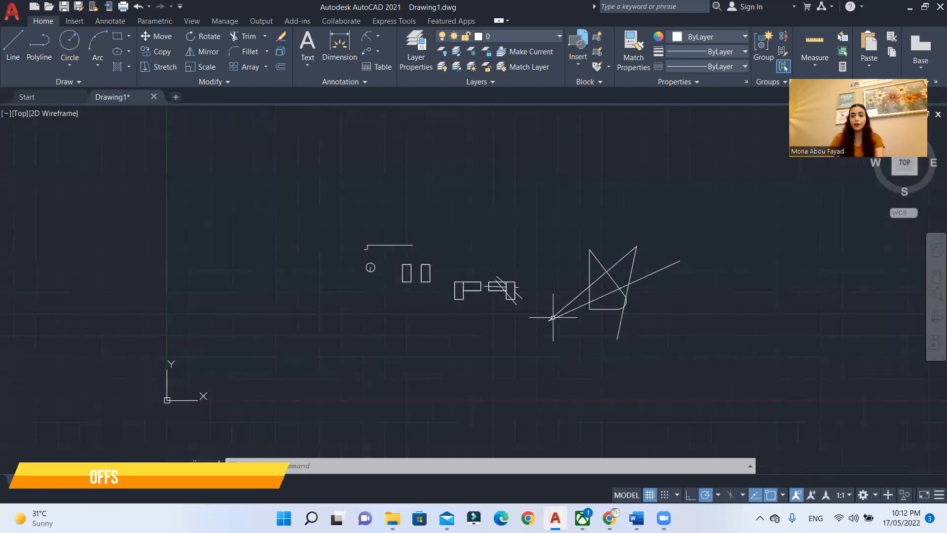
{"action": "key", "text": "Escape"}
{"action": "key", "text": "Escape"}
{"action": "key", "text": "Escape"}
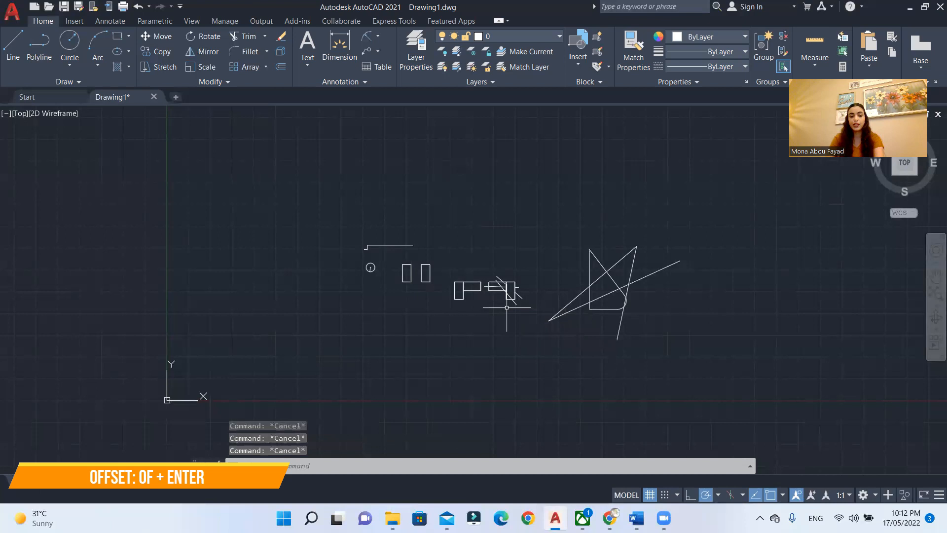
Offset the vertical rectangle of the original rectangle pair outward by 20
{"action": "scroll", "coordinate": [475, 287], "scroll_direction": "up", "scroll_amount": 8}
{"action": "middle_click_drag", "start_coordinate": [516, 302], "coordinate": [643, 248]}
{"action": "scroll", "coordinate": [418, 257], "scroll_direction": "up", "scroll_amount": 2}
{"action": "type", "text": "of"}
{"action": "key", "text": "Return"}
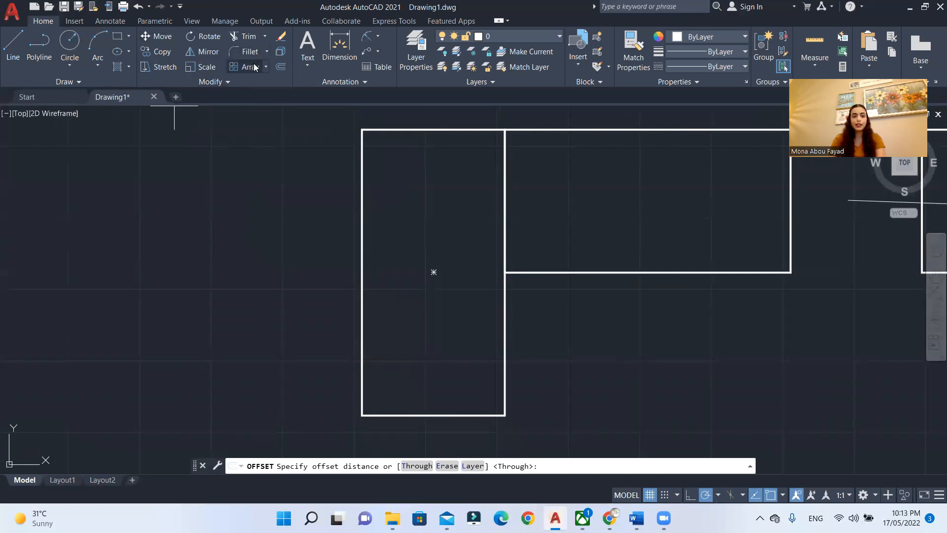
{"action": "left_click", "coordinate": [281, 68]}
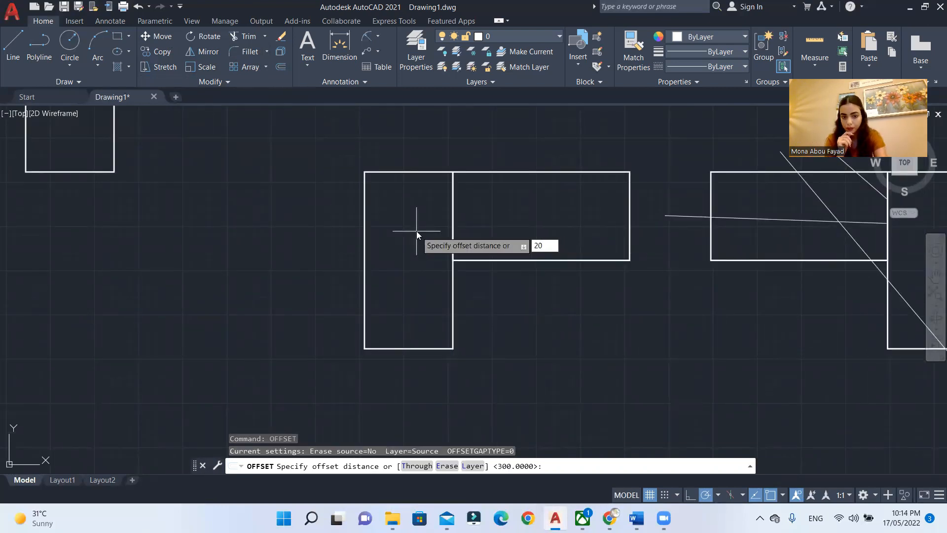
{"action": "key", "text": "Return"}
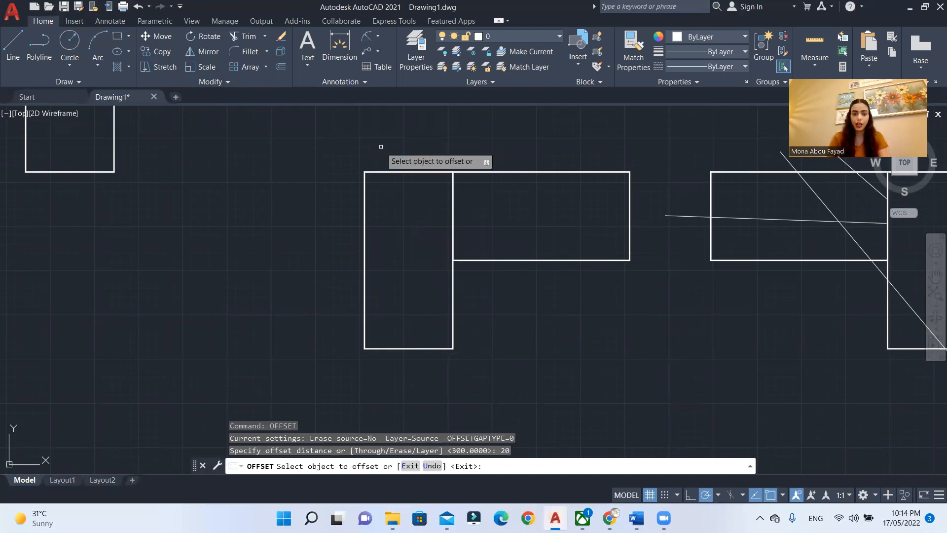
{"action": "scroll", "coordinate": [394, 197], "scroll_direction": "up", "scroll_amount": 4}
{"action": "scroll", "coordinate": [381, 234], "scroll_direction": "down", "scroll_amount": 2}
{"action": "middle_click_drag", "start_coordinate": [381, 234], "coordinate": [317, 197]}
{"action": "left_click", "coordinate": [276, 198]}
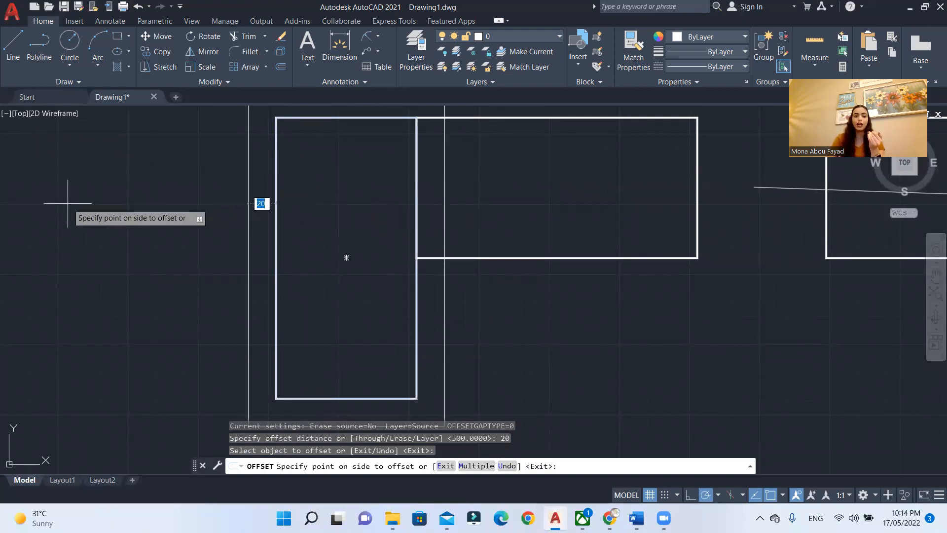
{"action": "scroll", "coordinate": [67, 203], "scroll_direction": "down", "scroll_amount": 2}
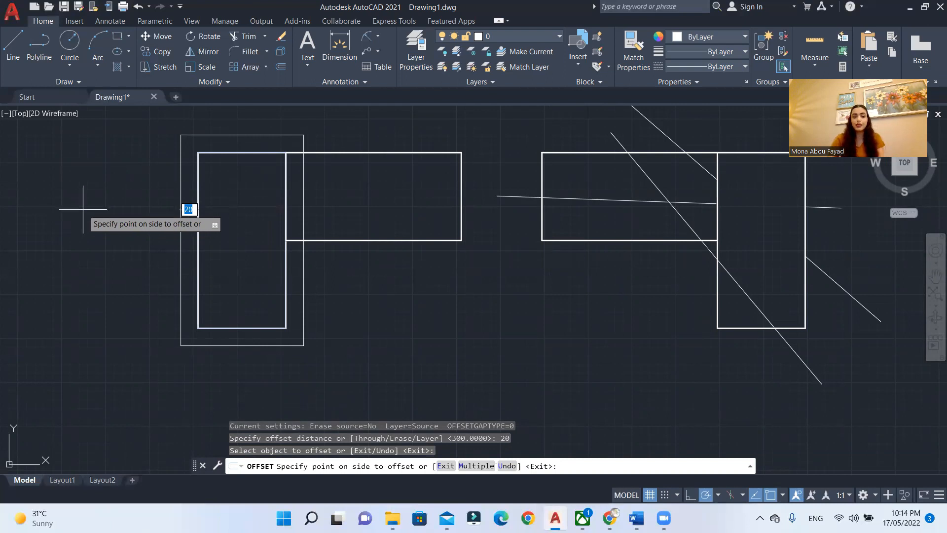
{"action": "left_click", "coordinate": [83, 210]}
Offset the adjoining horizontal rectangle of the original pair outward by the same distance of 20
{"action": "left_click", "coordinate": [344, 240]}
{"action": "left_click", "coordinate": [289, 374]}
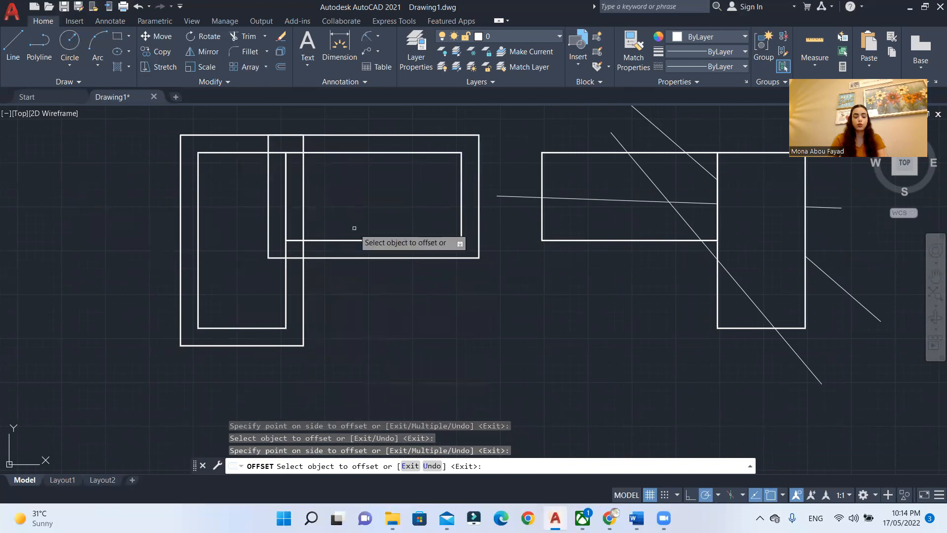
{"action": "middle_click_drag", "start_coordinate": [356, 328], "coordinate": [402, 324]}
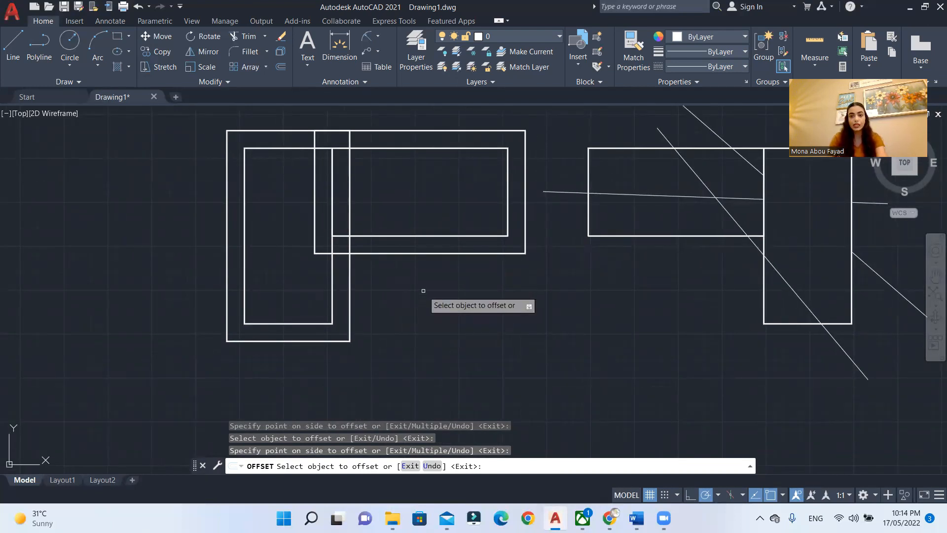
{"action": "key", "text": "Escape"}
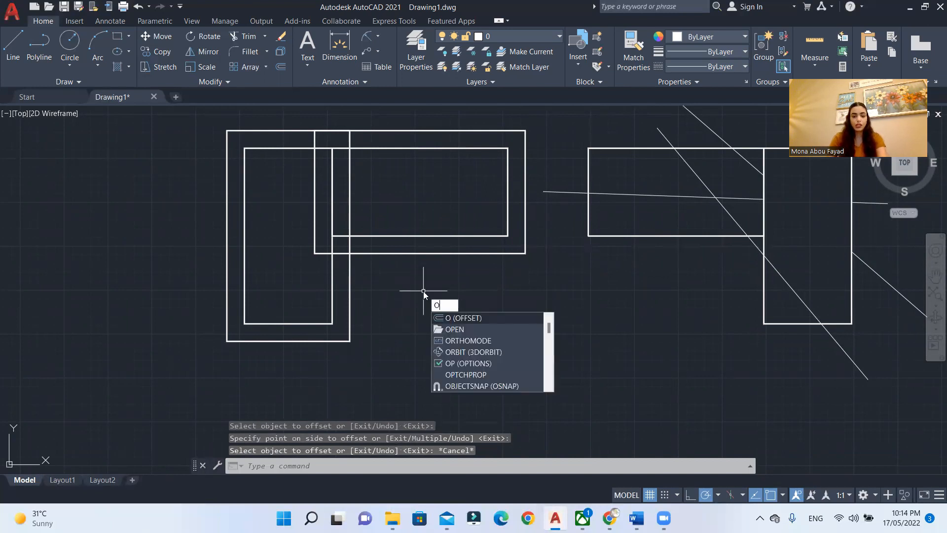
{"action": "key", "text": "Return"}
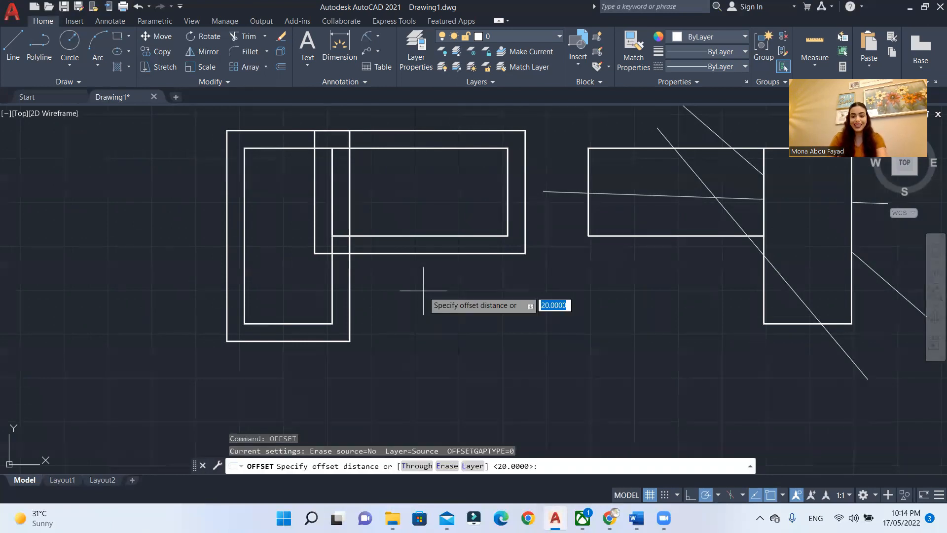
{"action": "type", "text": "t"}
{"action": "key", "text": "Return"}
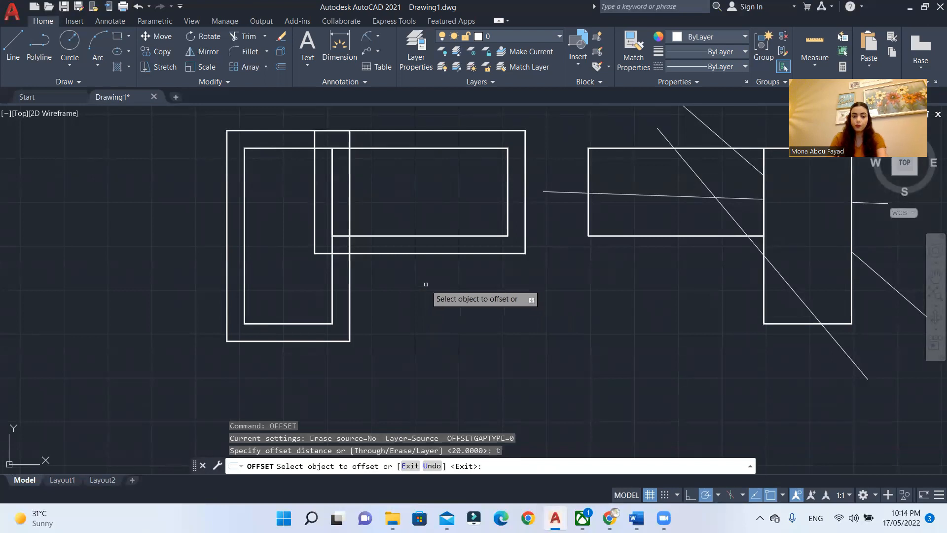
{"action": "left_click", "coordinate": [425, 254]}
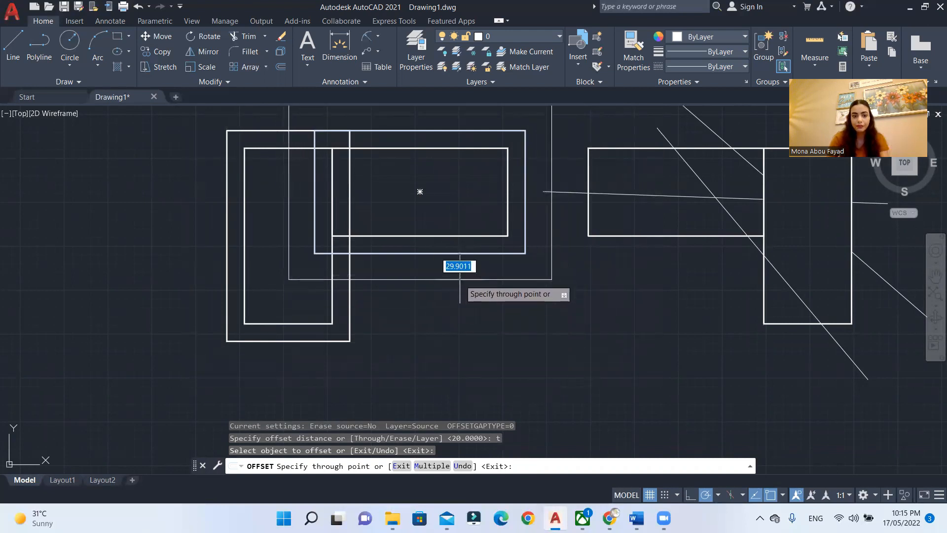
{"action": "key", "text": "Escape"}
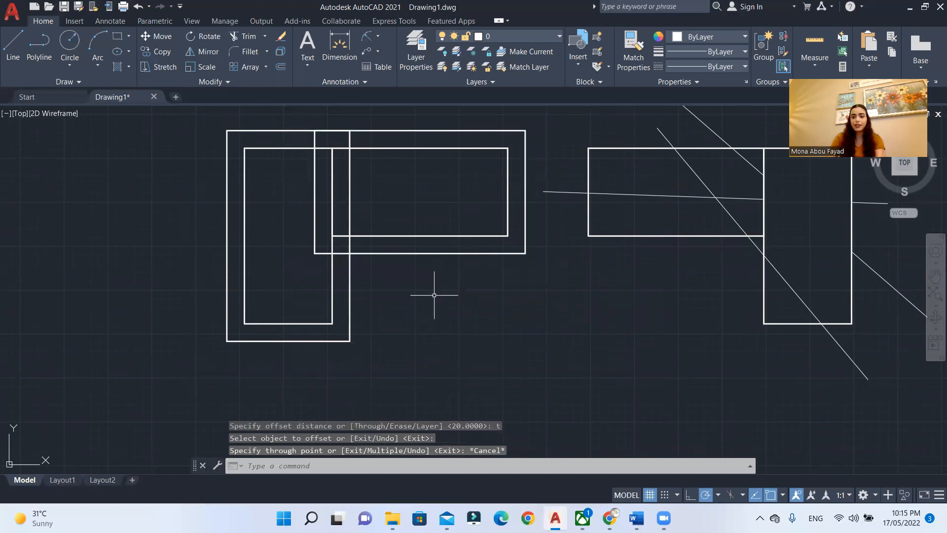
{"action": "key", "text": "Return"}
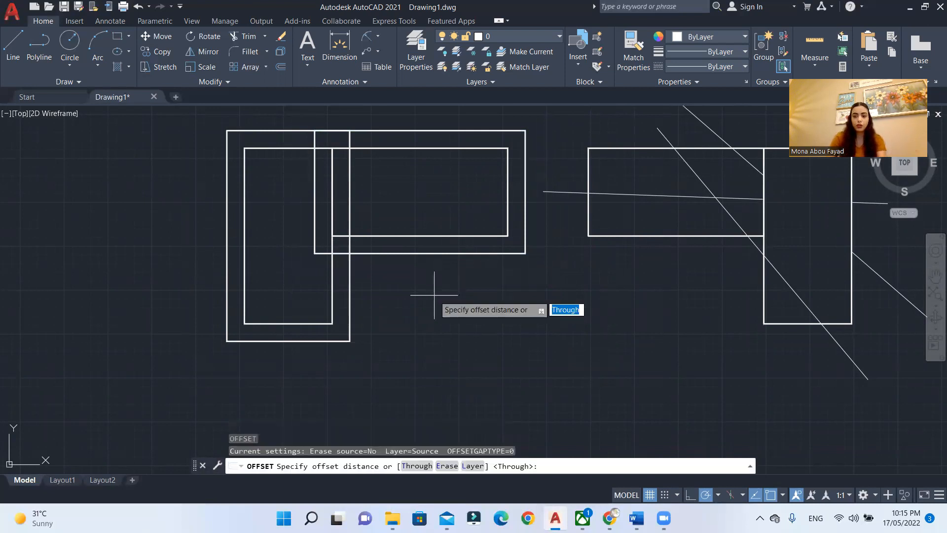
{"action": "key", "text": "Escape"}
Offset the horizontal rectangle's outer copy outward by about 117, picking the gap between the two separate vertical rectangles as the distance
{"action": "type", "text": "of"}
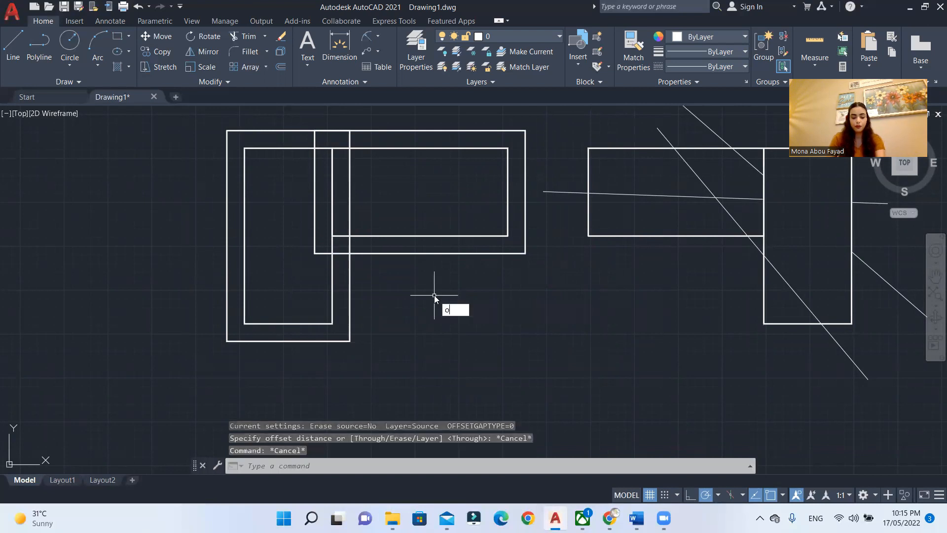
{"action": "key", "text": "Return"}
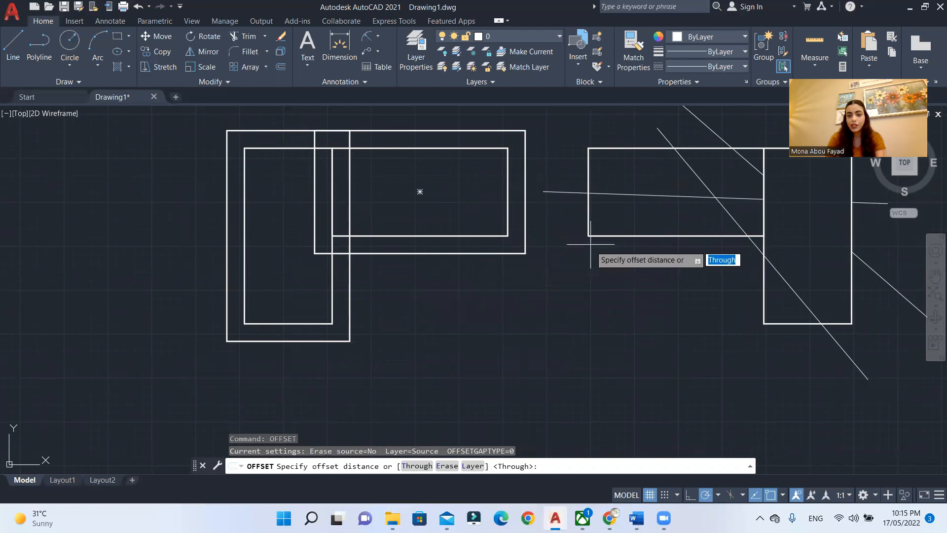
{"action": "scroll", "coordinate": [593, 320], "scroll_direction": "down", "scroll_amount": 2}
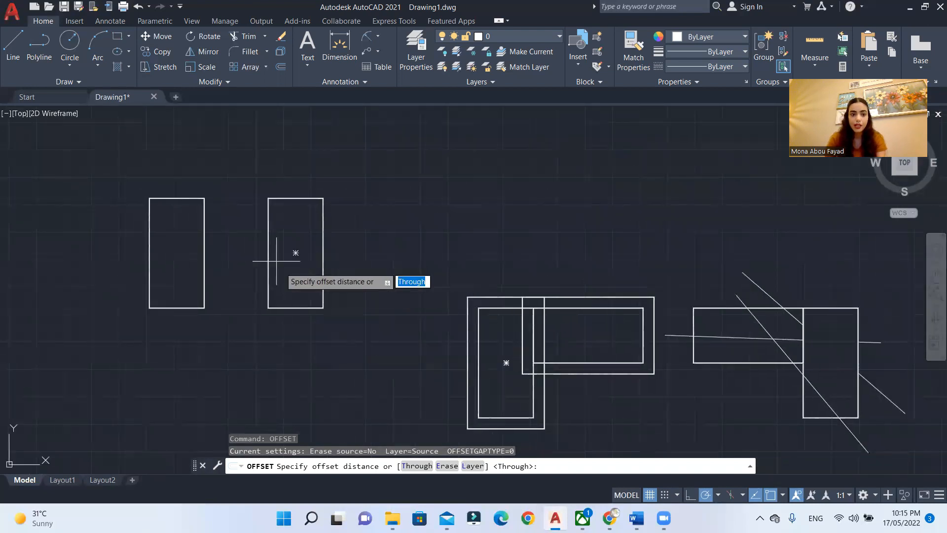
{"action": "left_click", "coordinate": [267, 242]}
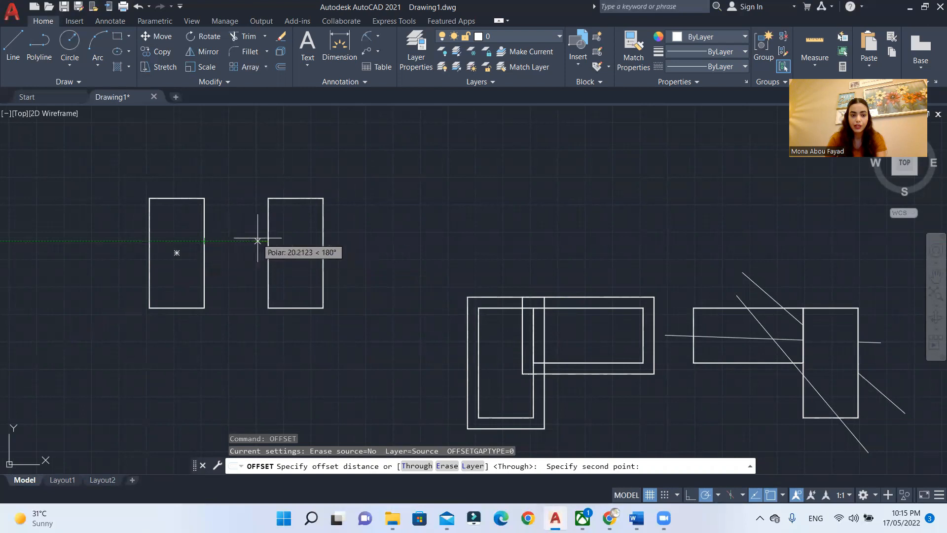
{"action": "left_click", "coordinate": [176, 252]}
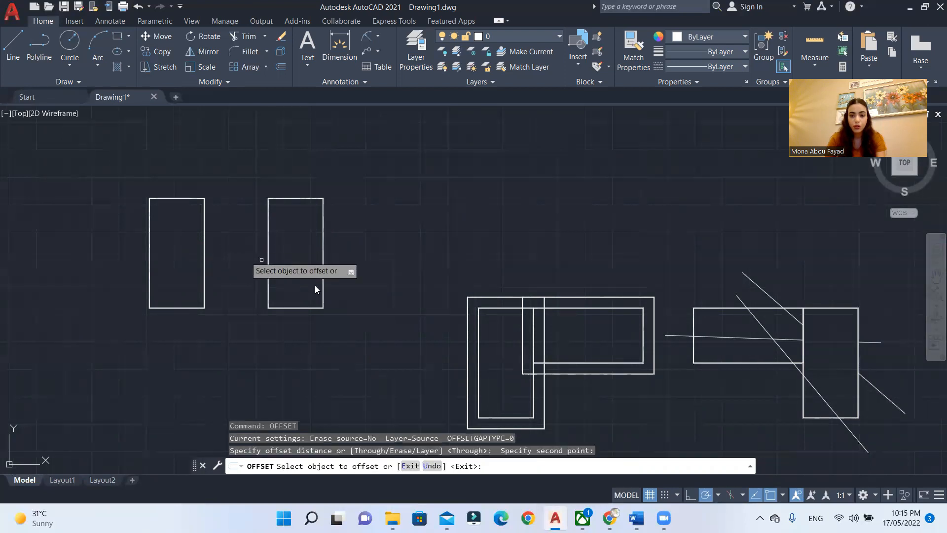
{"action": "left_click", "coordinate": [577, 298]}
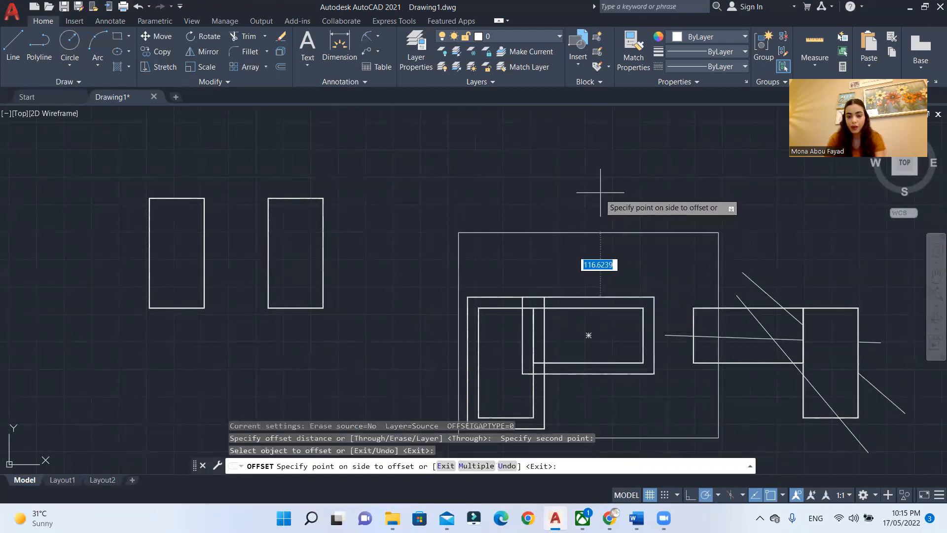
{"action": "left_click", "coordinate": [605, 262]}
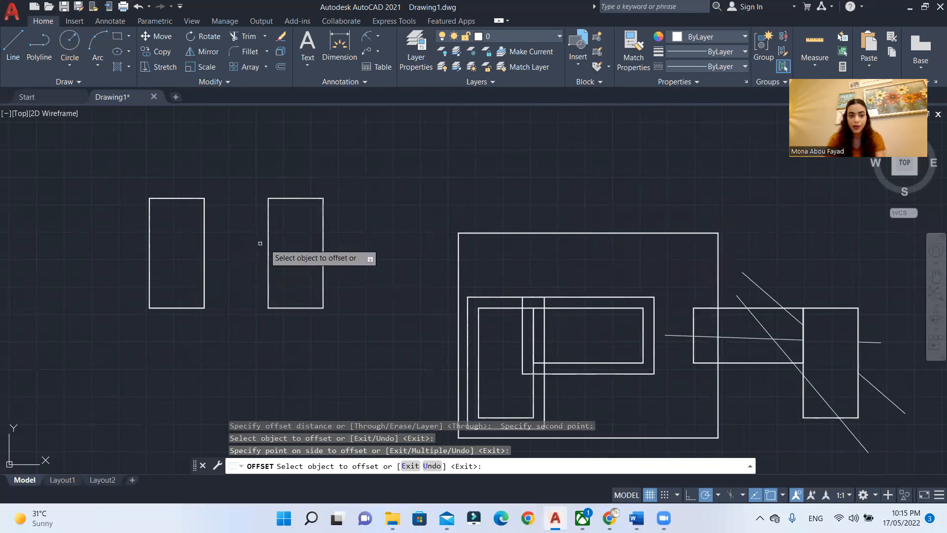
{"action": "scroll", "coordinate": [423, 276], "scroll_direction": "down", "scroll_amount": 2}
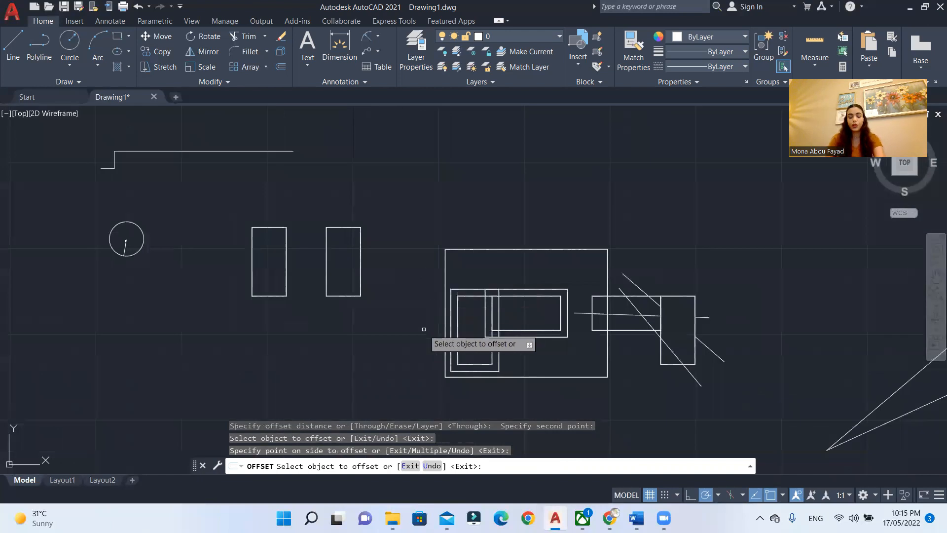
{"action": "key", "text": "Escape"}
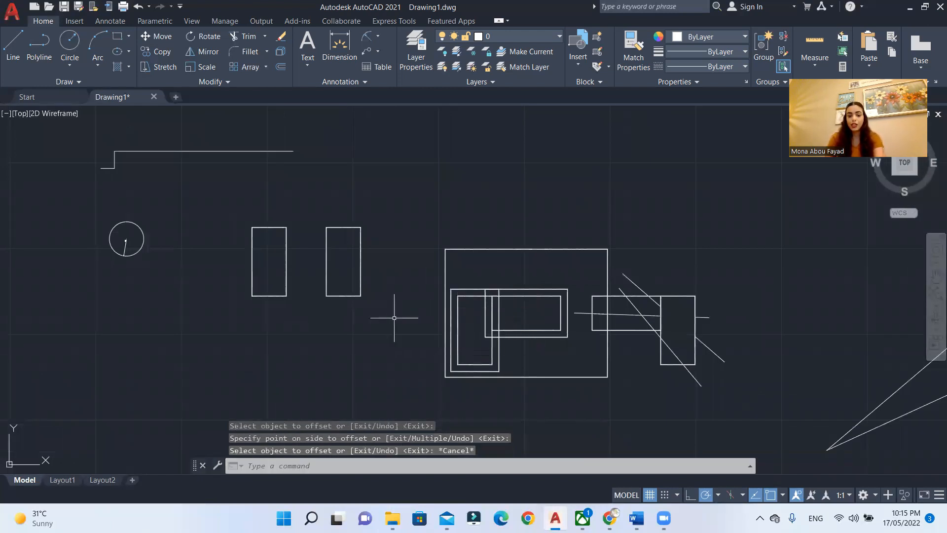
Offset the large enclosing rectangle outward, again picking the gap between the two separate vertical rectangles as the distance
{"action": "type", "text": "o"}
{"action": "key", "text": "Return"}
{"action": "left_click", "coordinate": [326, 245]}
{"action": "left_click", "coordinate": [287, 262]}
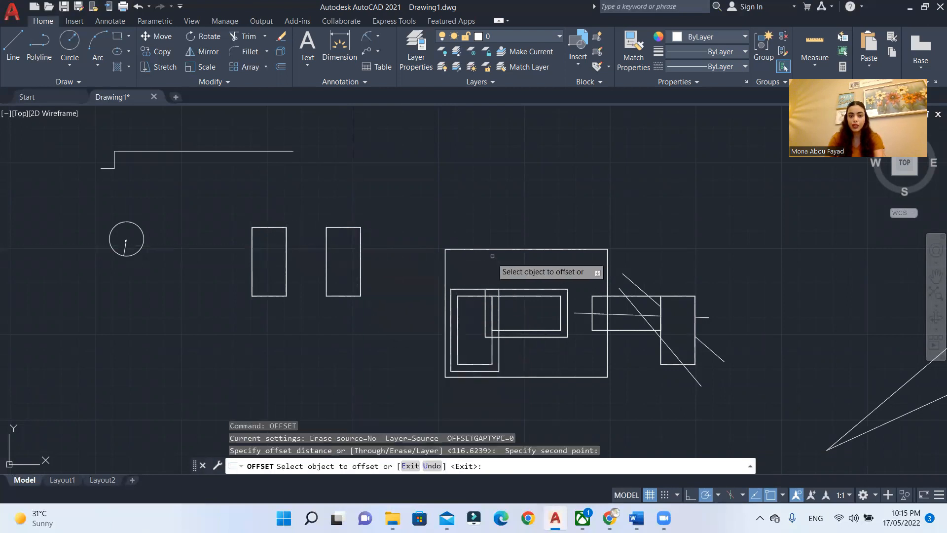
{"action": "left_click", "coordinate": [492, 247]}
{"action": "left_click", "coordinate": [501, 167]}
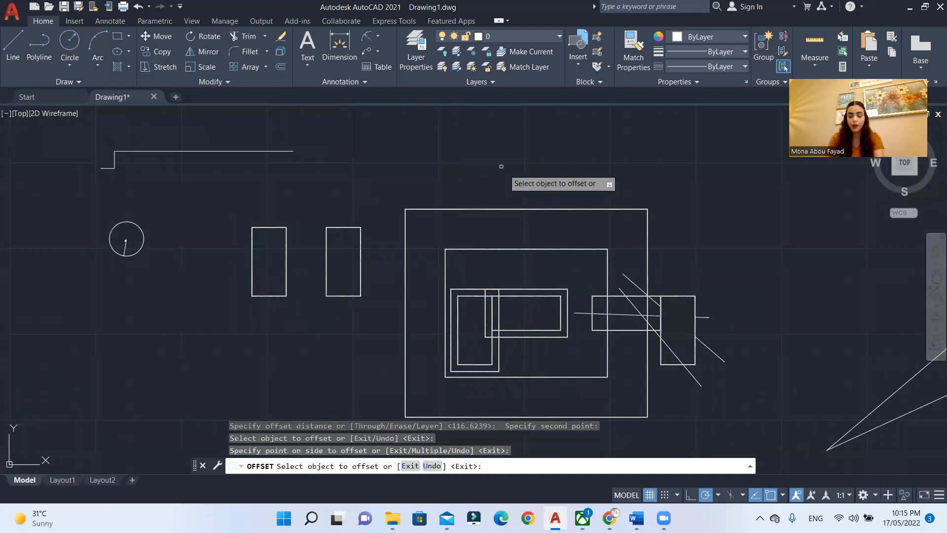
{"action": "key", "text": "Escape"}
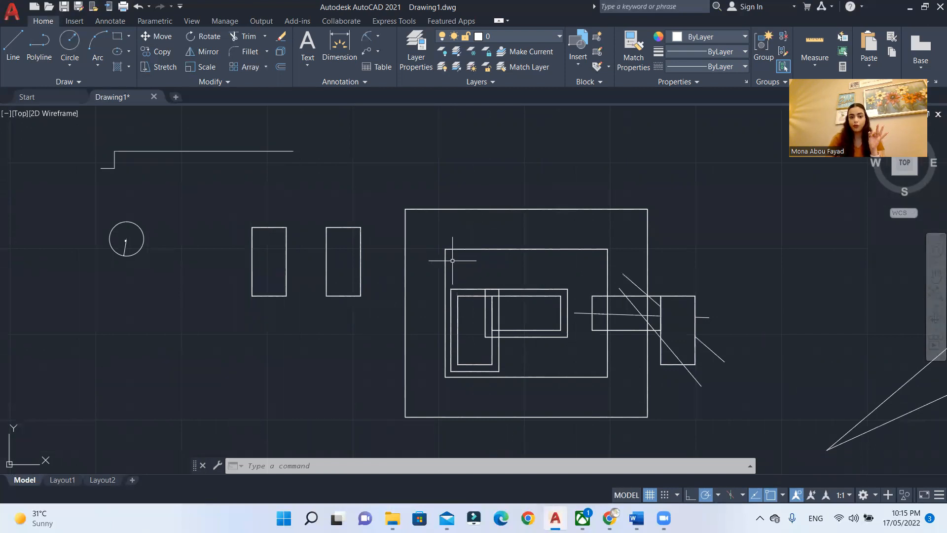
Exit the Offset command and draw a vertical line just beyond the free end of the slanted line in the crossing-line figure
{"action": "scroll", "coordinate": [446, 267], "scroll_direction": "down", "scroll_amount": 4}
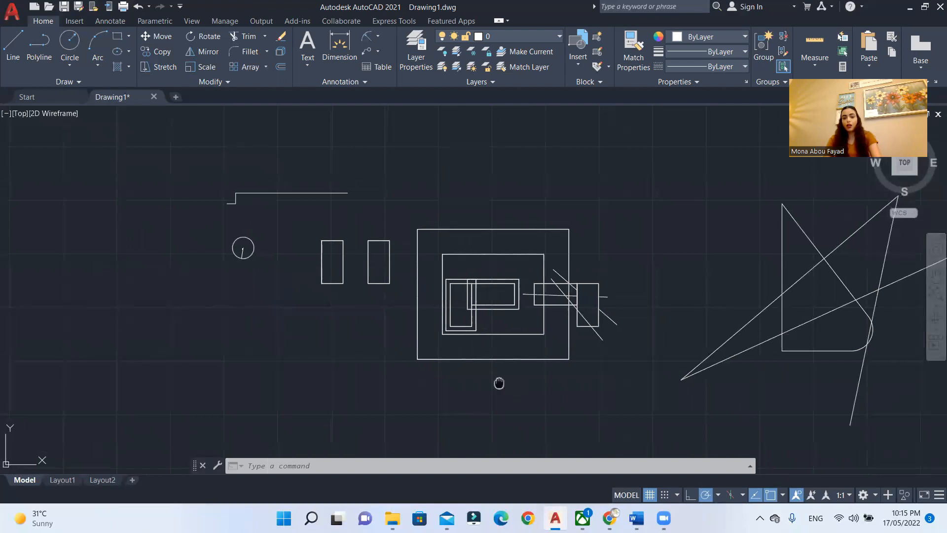
{"action": "scroll", "coordinate": [460, 357], "scroll_direction": "up", "scroll_amount": 2}
{"action": "scroll", "coordinate": [512, 360], "scroll_direction": "down", "scroll_amount": 2}
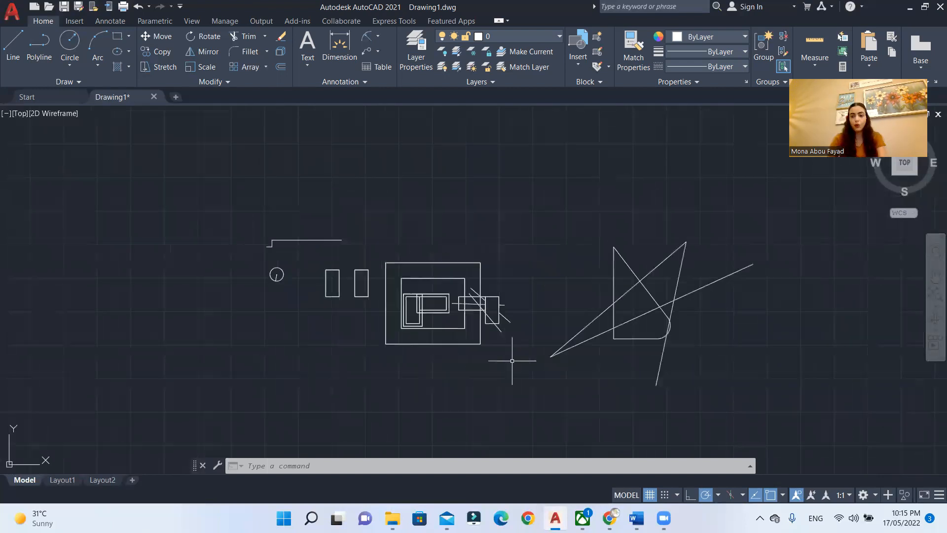
{"action": "scroll", "coordinate": [669, 323], "scroll_direction": "up", "scroll_amount": 2}
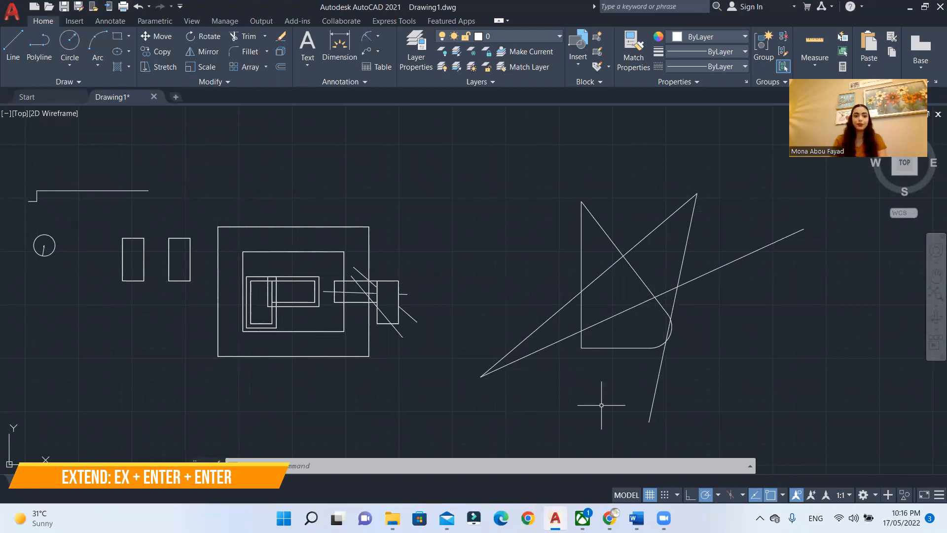
{"action": "key", "text": "Escape"}
{"action": "scroll", "coordinate": [387, 221], "scroll_direction": "down", "scroll_amount": 2}
{"action": "scroll", "coordinate": [518, 320], "scroll_direction": "up", "scroll_amount": 3}
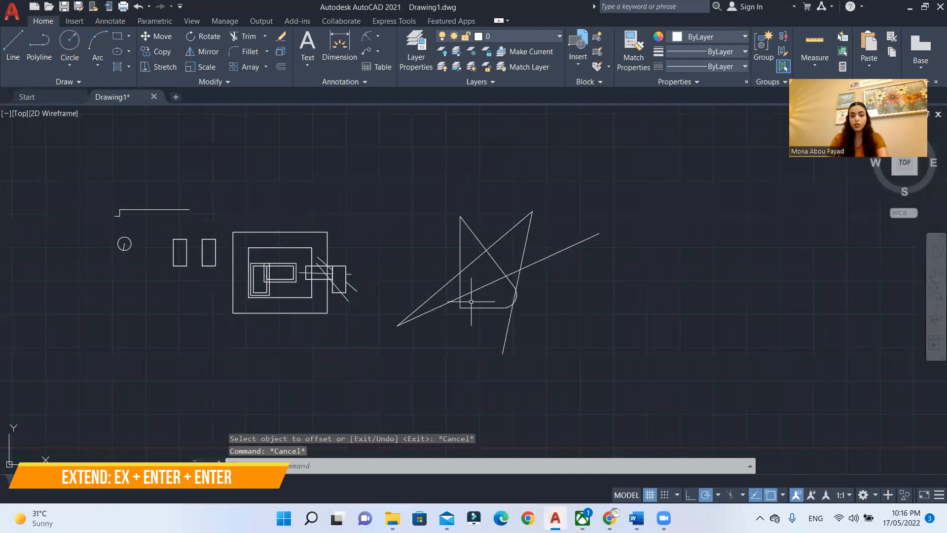
{"action": "left_click", "coordinate": [28, 58]}
{"action": "scroll", "coordinate": [469, 205], "scroll_direction": "down", "scroll_amount": 2}
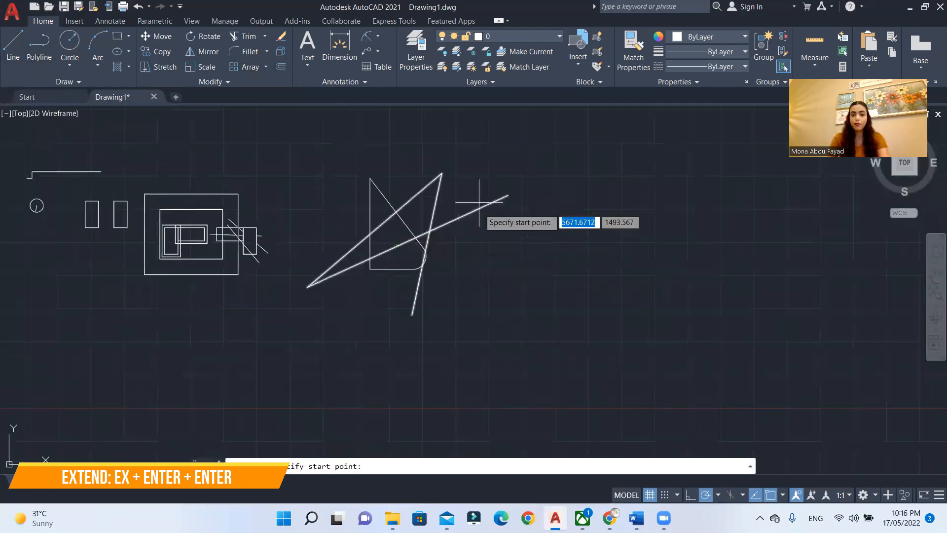
{"action": "left_click", "coordinate": [544, 143]}
{"action": "left_click", "coordinate": [538, 337]}
{"action": "key", "text": "Return"}
Extend the slanted line and the stepped polyline's long segment to the new vertical line, and the filleted shape's base to the diagonal
{"action": "middle_click_drag", "start_coordinate": [497, 201], "coordinate": [510, 243]}
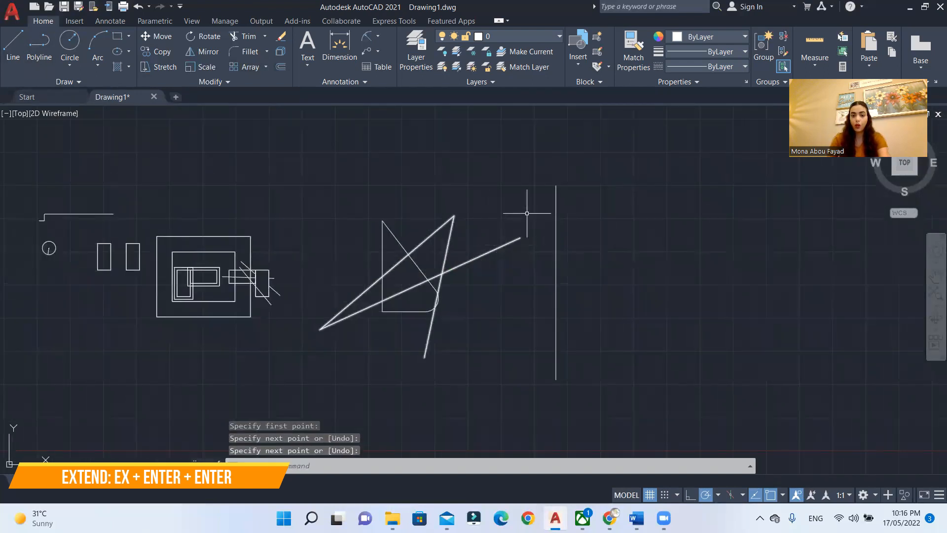
{"action": "left_click", "coordinate": [527, 214]}
{"action": "left_click", "coordinate": [490, 281]}
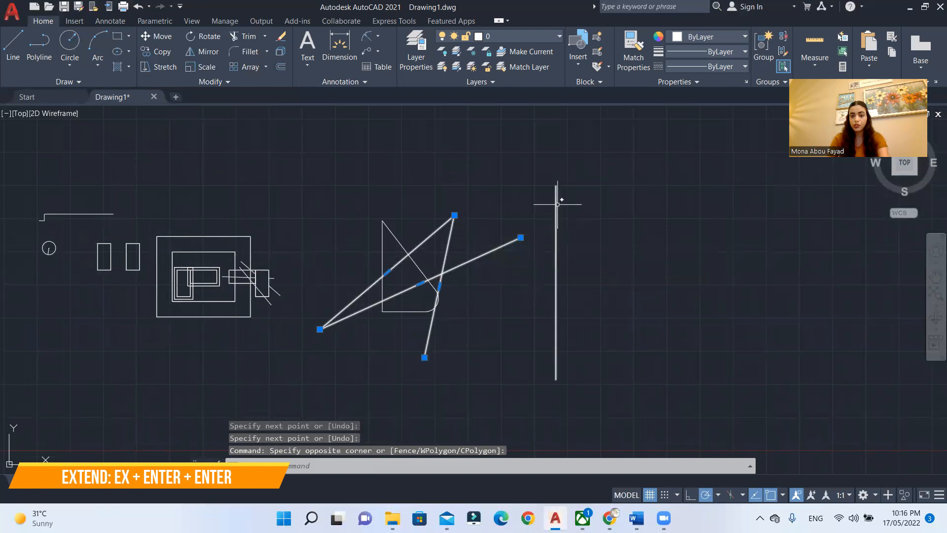
{"action": "key", "text": "Escape"}
{"action": "type", "text": "ex"}
{"action": "key", "text": "Return"}
{"action": "left_click", "coordinate": [504, 245]}
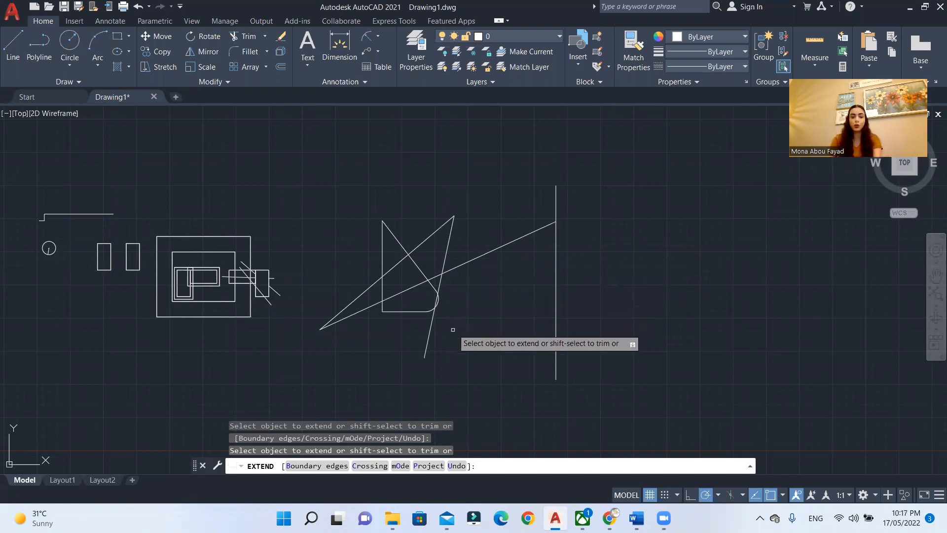
{"action": "key", "text": "Escape"}
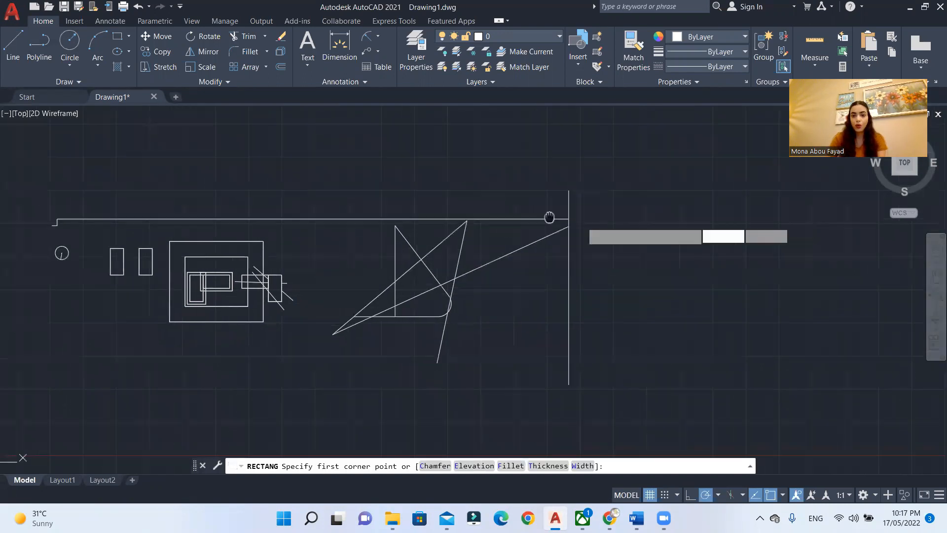
Draw a horizontal rectangle in the empty area to the right of the vertical line
{"action": "middle_click_drag", "start_coordinate": [773, 247], "coordinate": [630, 218]}
{"action": "left_click", "coordinate": [596, 183]}
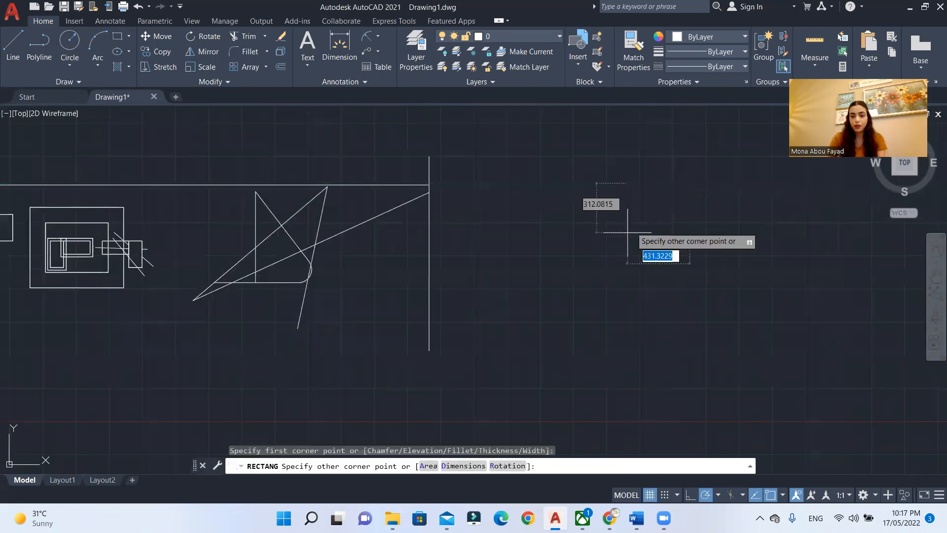
{"action": "left_click", "coordinate": [558, 275]}
Stretch the right side of the new rectangle horizontally outward by over half its width, using its upper-right corner as base point
{"action": "middle_click_drag", "start_coordinate": [748, 224], "coordinate": [534, 253]}
{"action": "scroll", "coordinate": [483, 239], "scroll_direction": "up", "scroll_amount": 2}
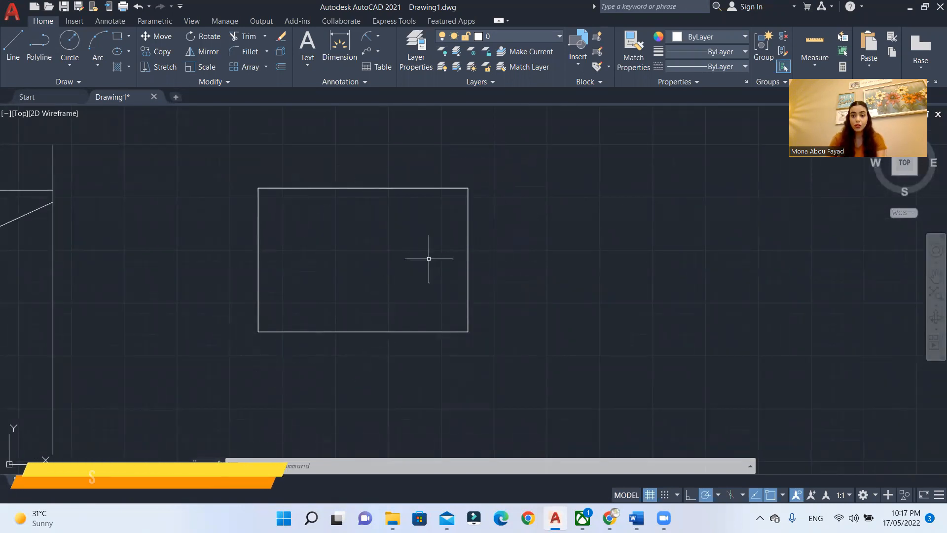
{"action": "middle_click_drag", "start_coordinate": [532, 252], "coordinate": [585, 277]}
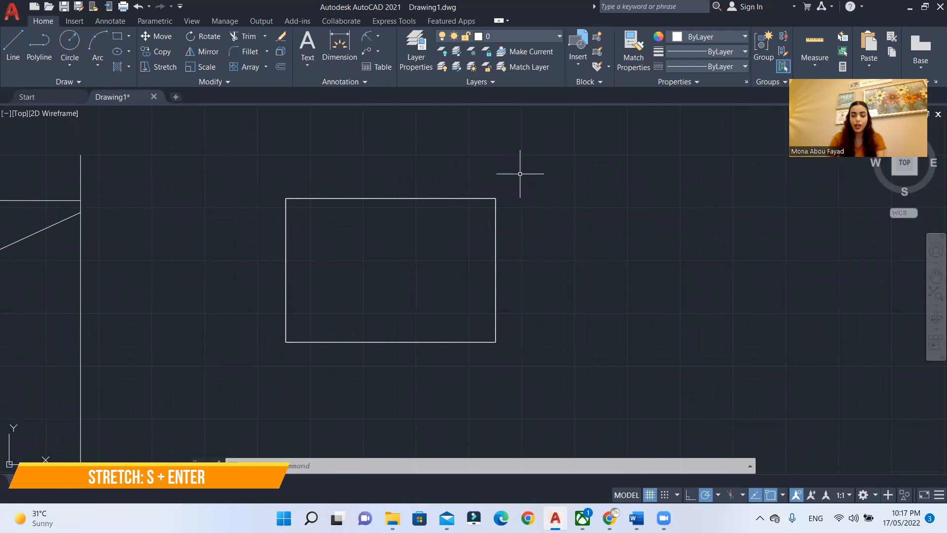
{"action": "left_click", "coordinate": [523, 173]}
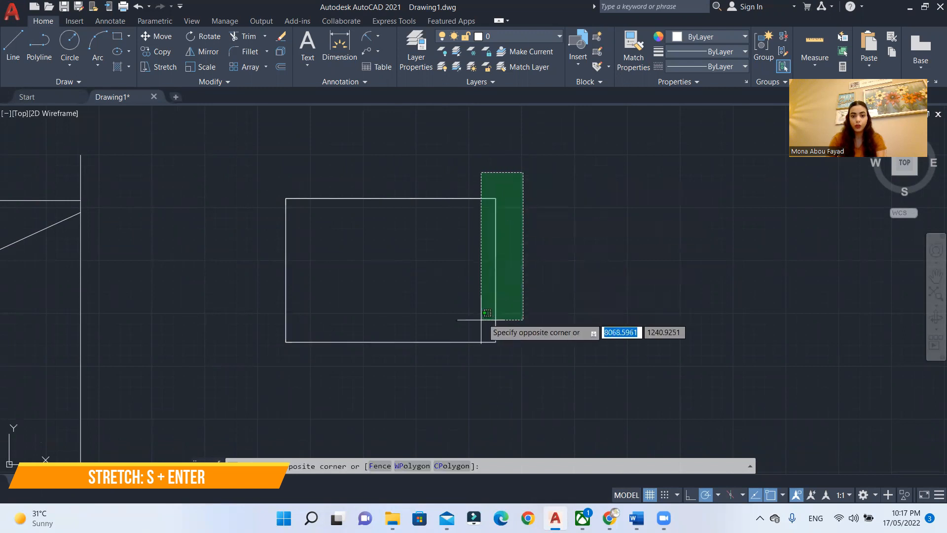
{"action": "left_click", "coordinate": [459, 361]}
{"action": "left_click", "coordinate": [165, 68]}
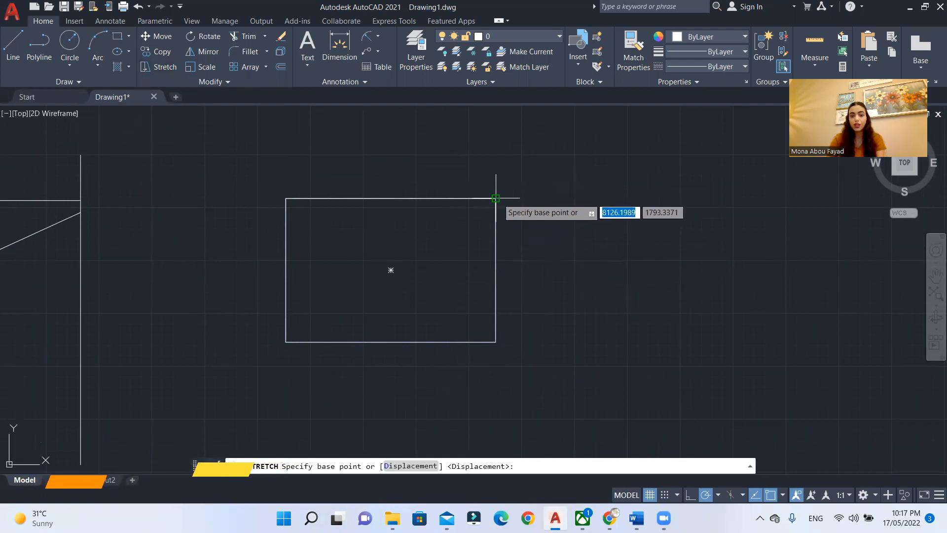
{"action": "left_click", "coordinate": [496, 198]}
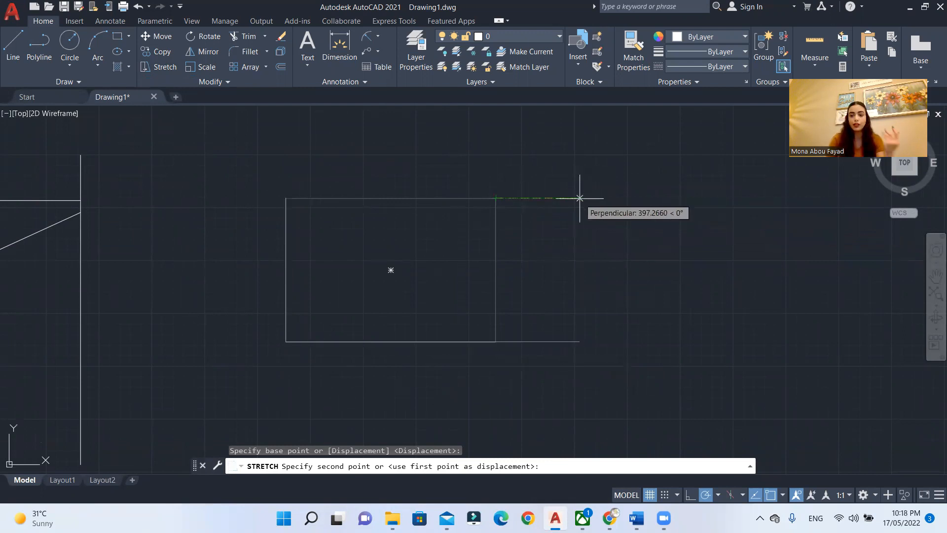
{"action": "left_click", "coordinate": [615, 198]}
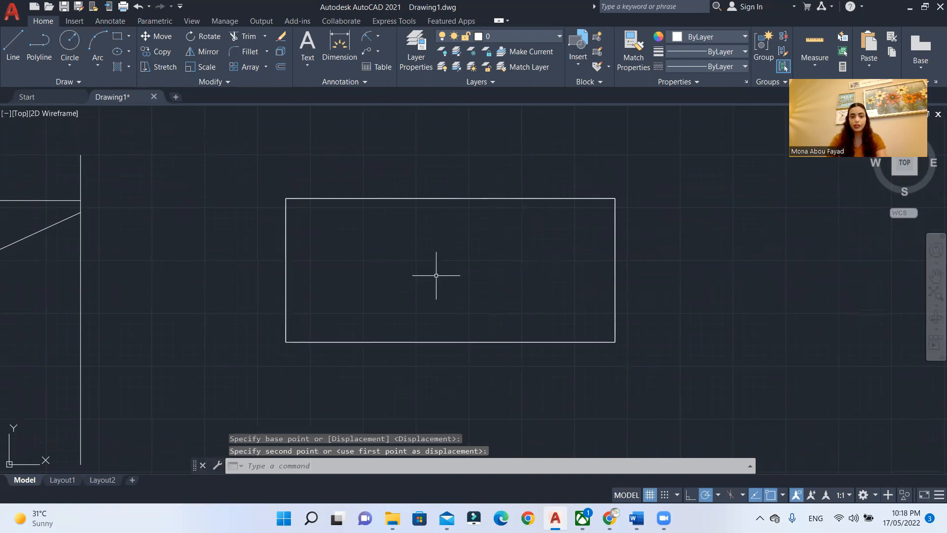
Stretch the top side of the widened rectangle straight up, using its upper-right corner as base point
{"action": "left_click", "coordinate": [632, 156]}
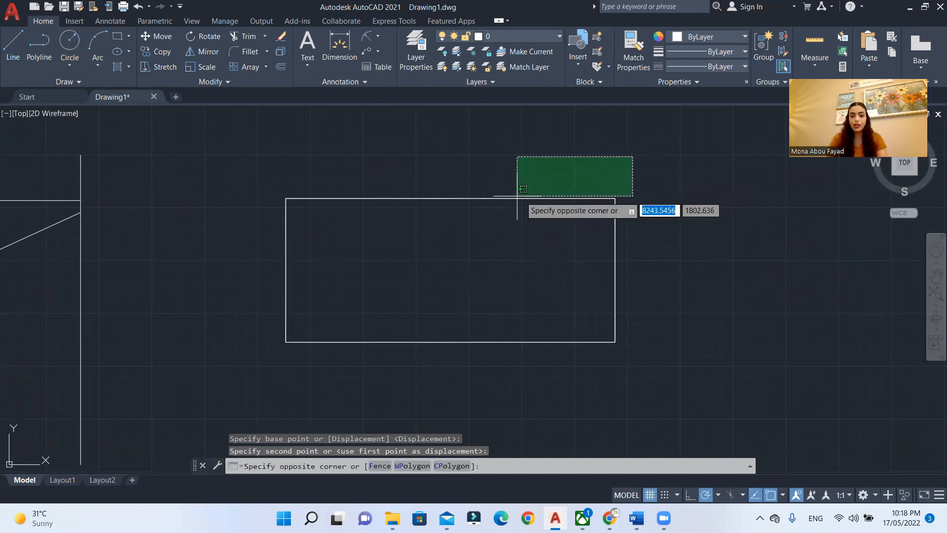
{"action": "left_click", "coordinate": [269, 211]}
{"action": "left_click", "coordinate": [672, 147]}
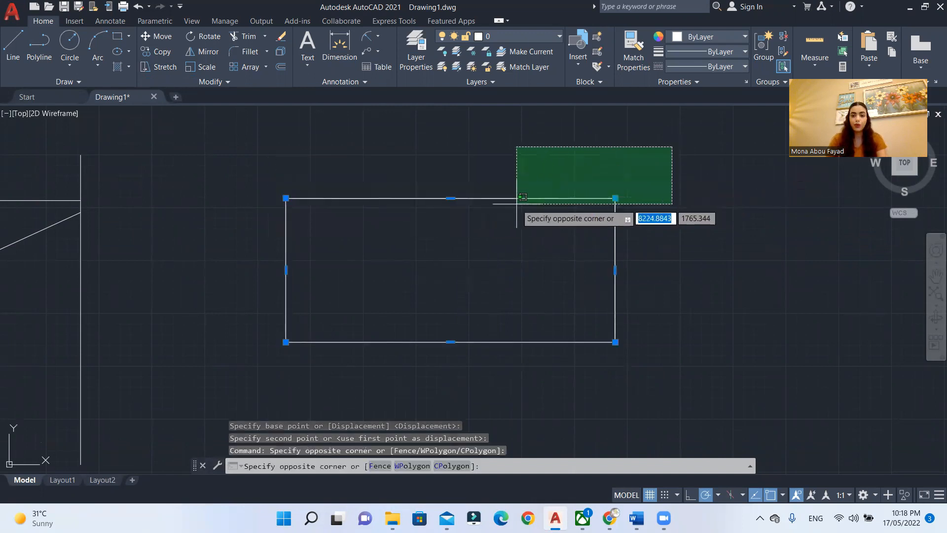
{"action": "left_click", "coordinate": [259, 230]}
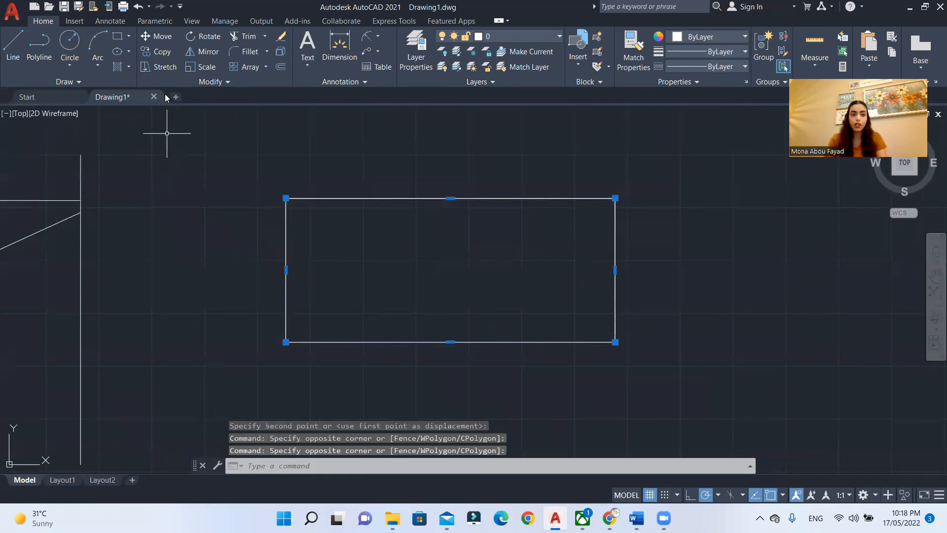
{"action": "left_click", "coordinate": [146, 68]}
{"action": "left_click", "coordinate": [615, 197]}
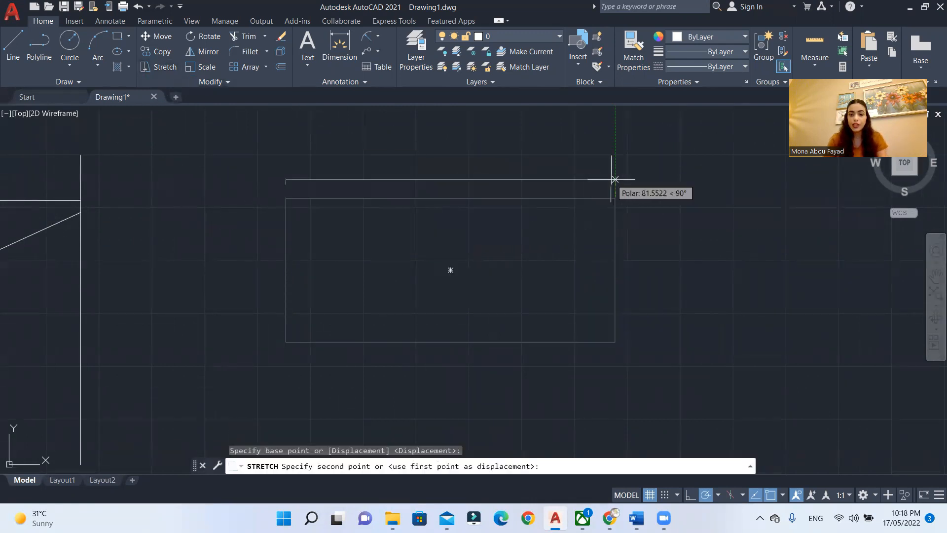
{"action": "left_click", "coordinate": [615, 137]}
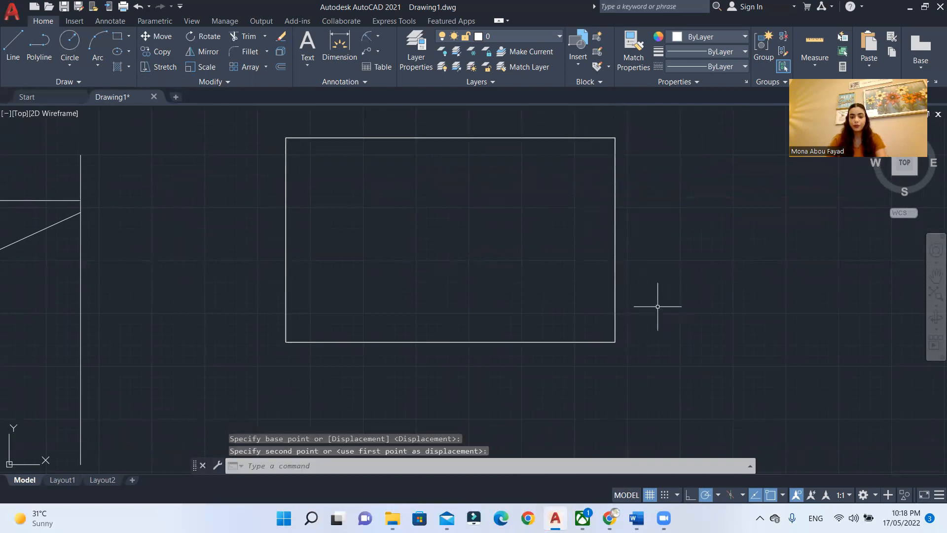
Stretch only the rectangle's lower-left corner diagonally outward, down and to the left, to form an irregular quadrilateral
{"action": "left_click", "coordinate": [297, 331]}
{"action": "left_click", "coordinate": [271, 355]}
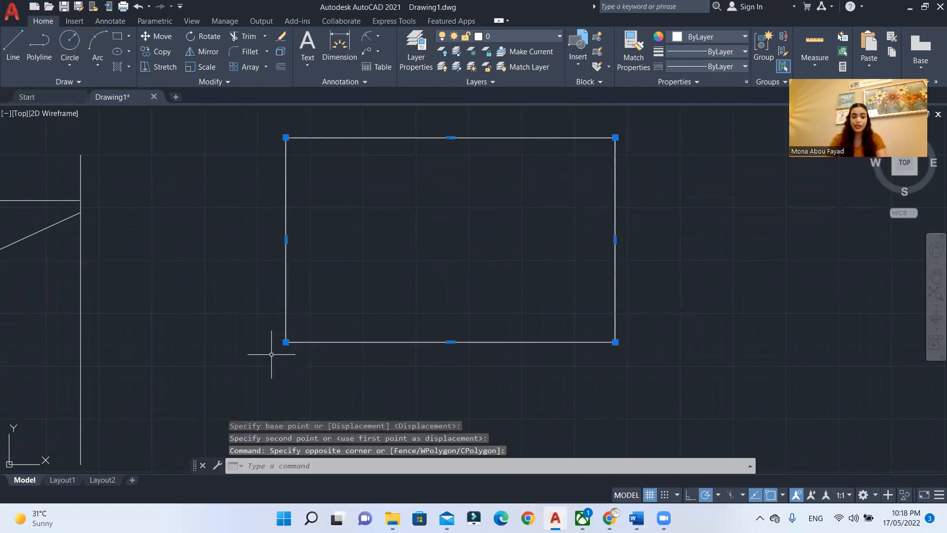
{"action": "left_click", "coordinate": [153, 70]}
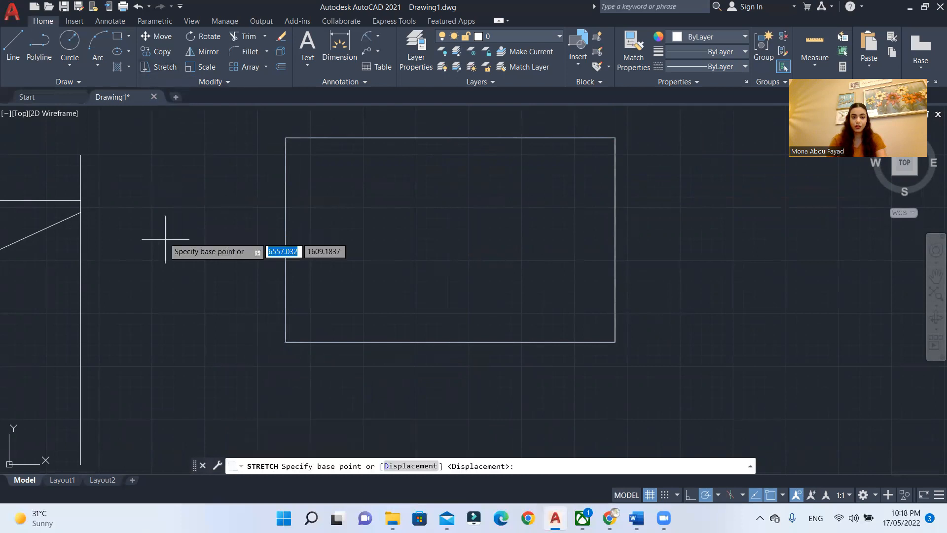
{"action": "left_click", "coordinate": [285, 341]}
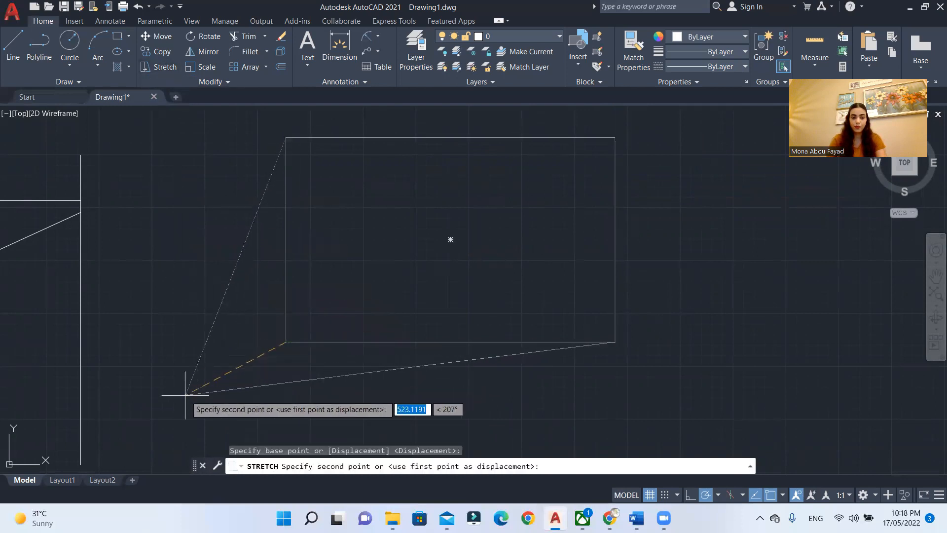
{"action": "left_click", "coordinate": [168, 407]}
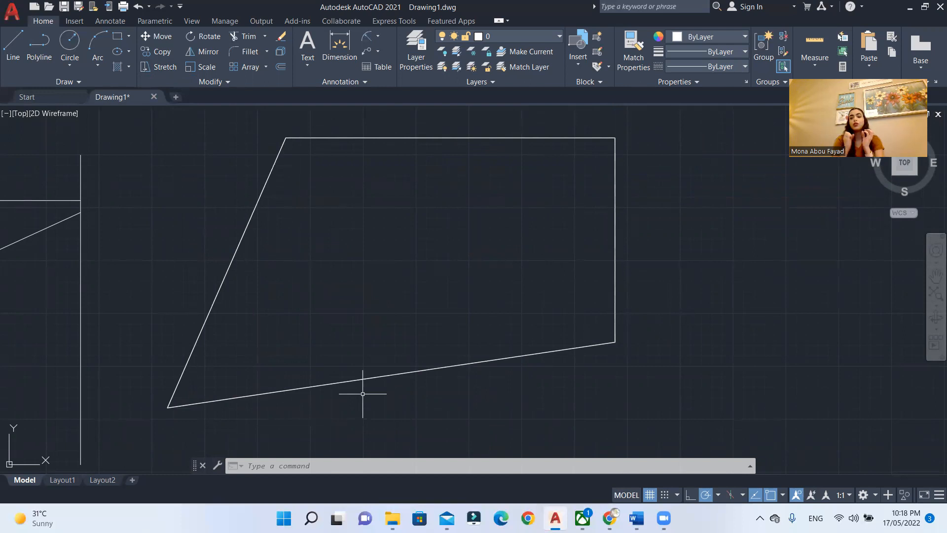
Scale the quadrilateral by a factor of 2 about its lower-left corner
{"action": "scroll", "coordinate": [406, 231], "scroll_direction": "down", "scroll_amount": 2}
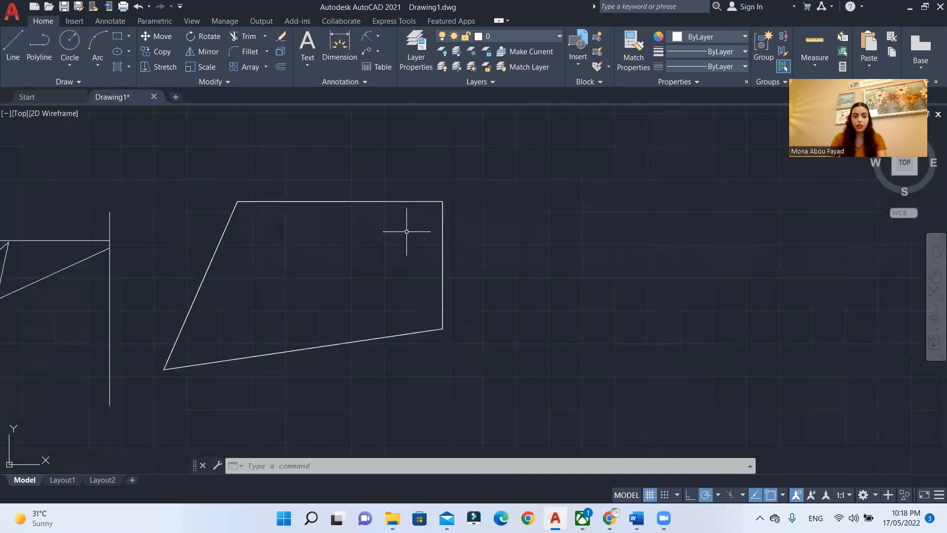
{"action": "mouse_move", "coordinate": [367, 240]}
{"action": "middle_mouse_down"}
{"action": "mouse_move", "coordinate": [461, 219]}
{"action": "mouse_move", "coordinate": [468, 250]}
{"action": "middle_mouse_up"}
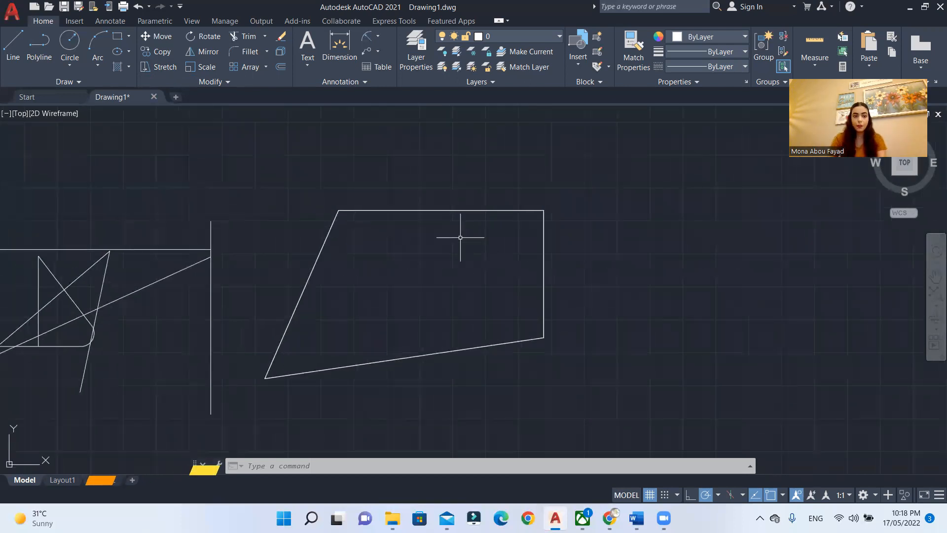
{"action": "left_click", "coordinate": [562, 184]}
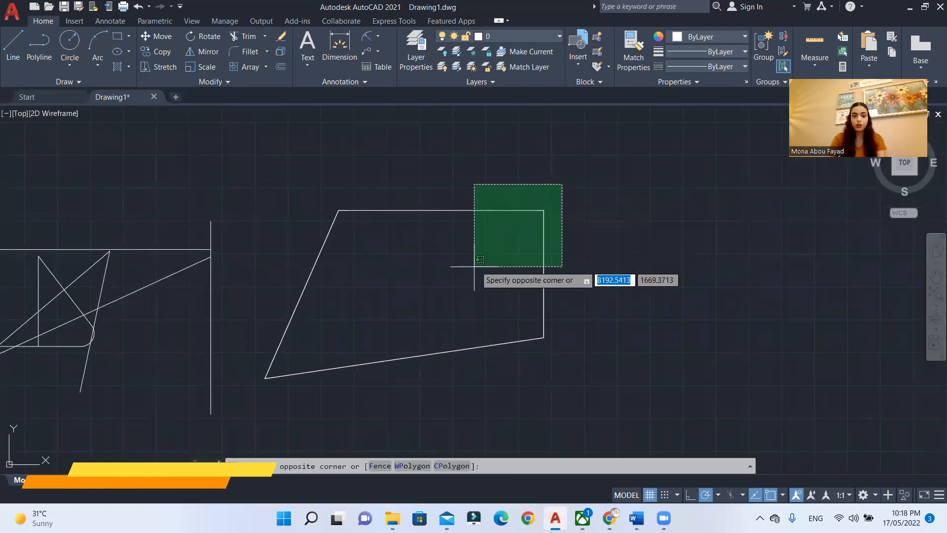
{"action": "left_click", "coordinate": [263, 413]}
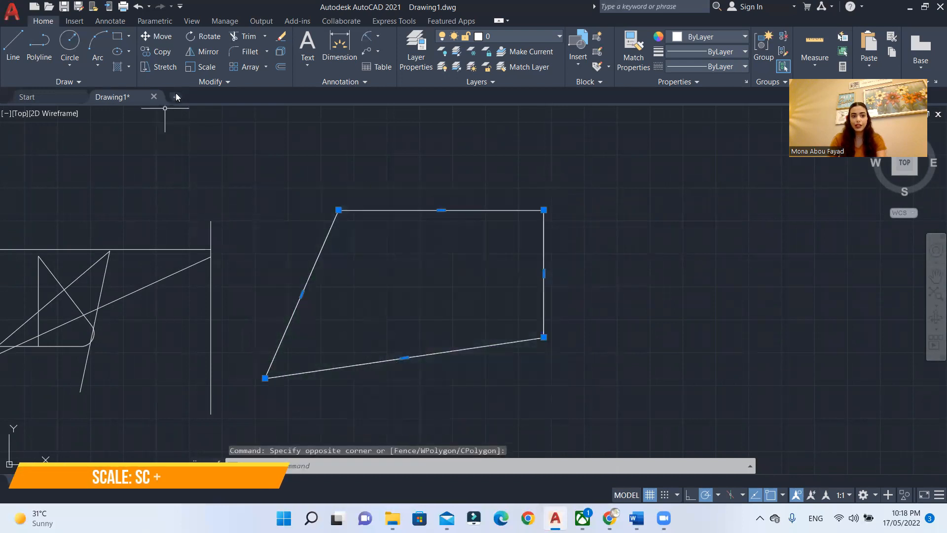
{"action": "left_click", "coordinate": [193, 71]}
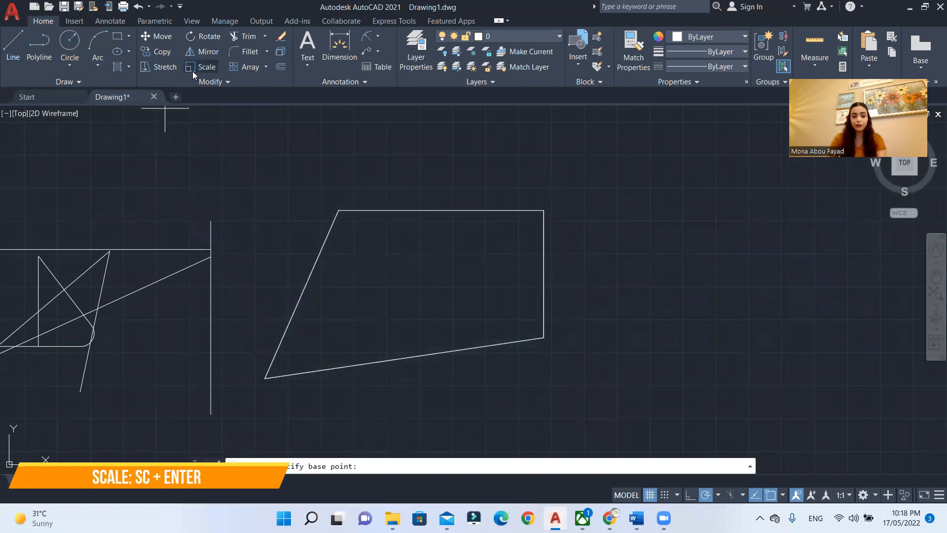
{"action": "left_click", "coordinate": [264, 378]}
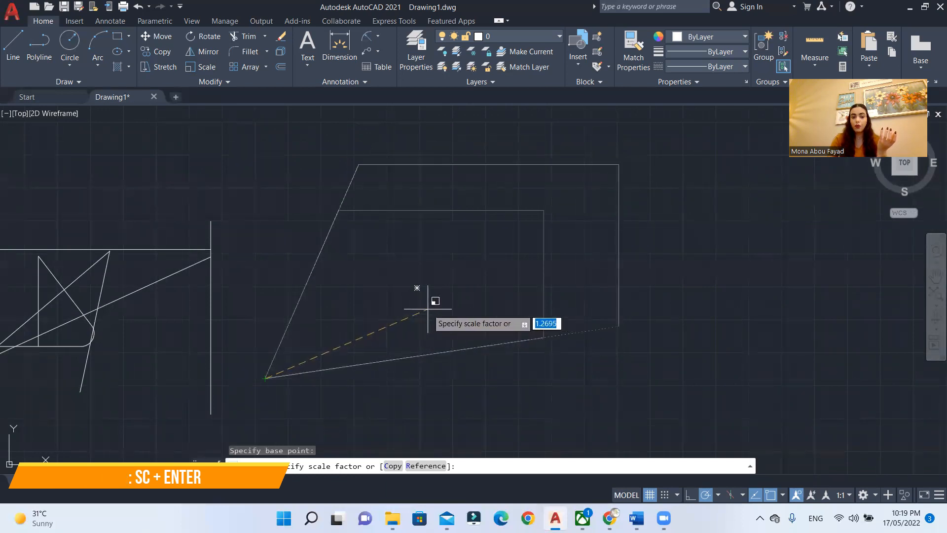
{"action": "scroll", "coordinate": [427, 310], "scroll_direction": "down", "scroll_amount": 5}
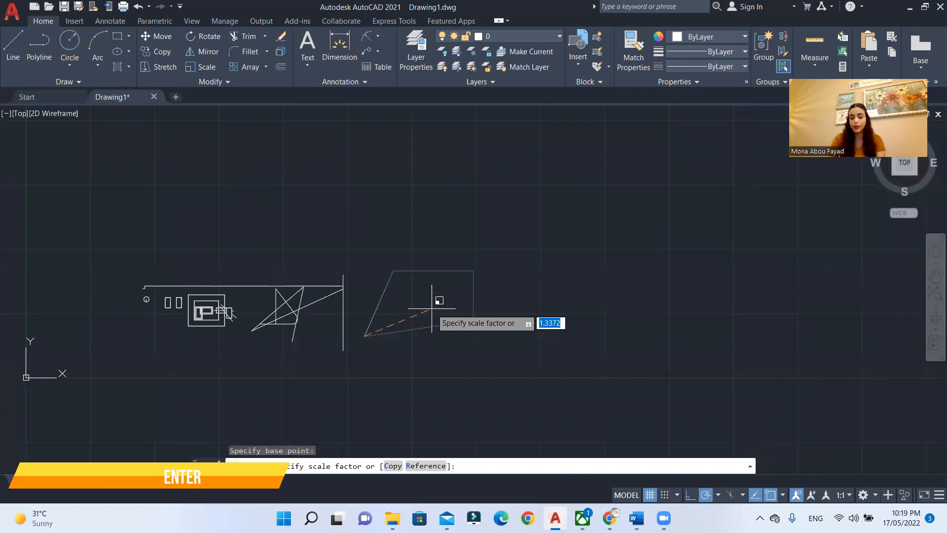
{"action": "type", "text": "2"}
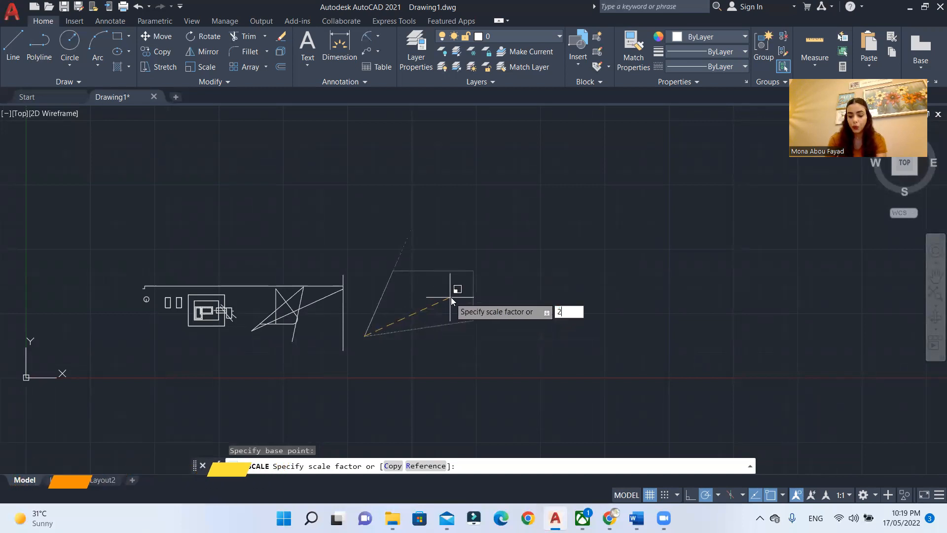
{"action": "key", "text": "Return"}
Scale the quadrilateral by a factor of .5 about its lower-left corner
{"action": "left_click", "coordinate": [380, 322]}
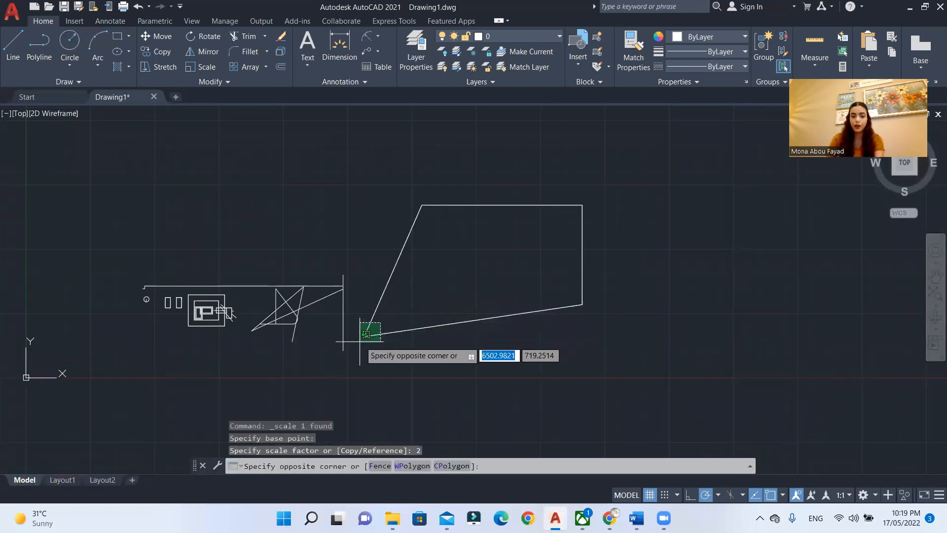
{"action": "left_click", "coordinate": [356, 346]}
{"action": "type", "text": "sc"}
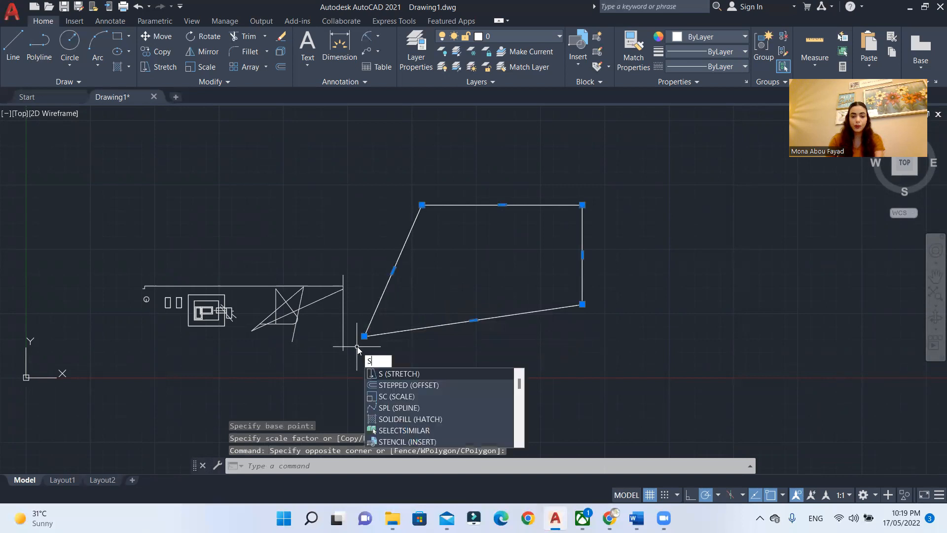
{"action": "key", "text": "Return"}
{"action": "left_click", "coordinate": [363, 337]}
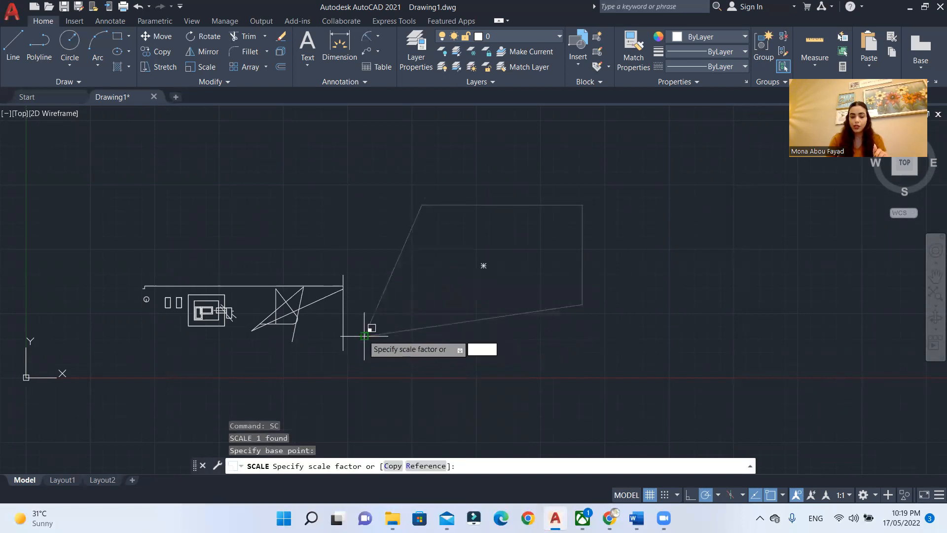
{"action": "type", "text": ".5"}
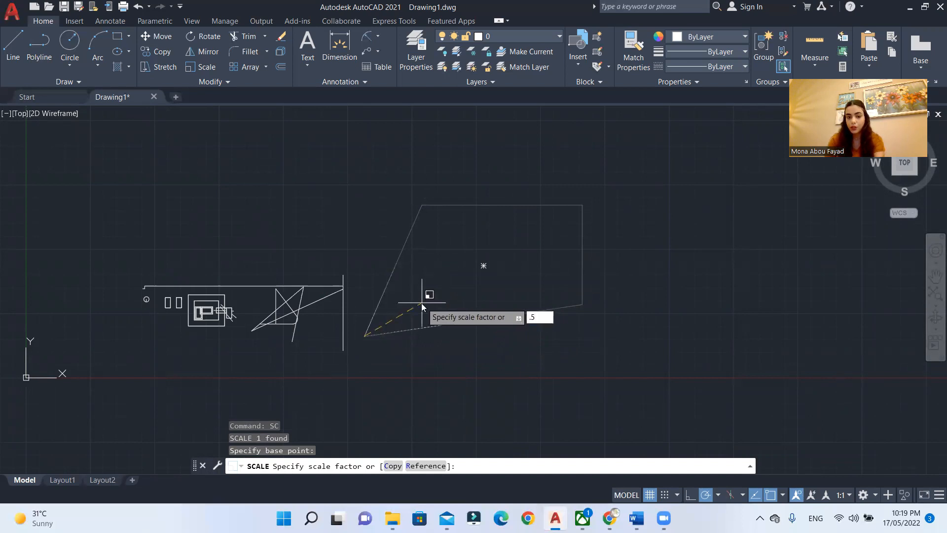
{"action": "key", "text": "Return"}
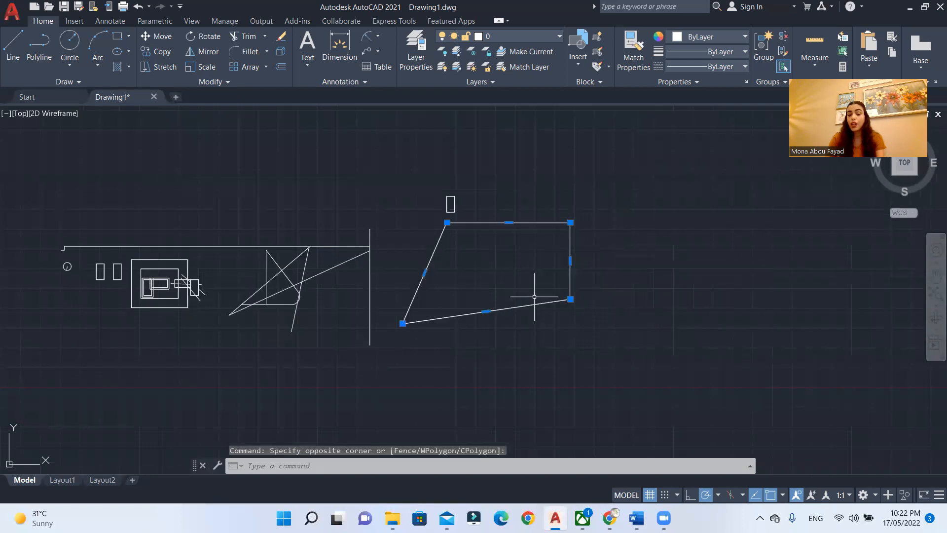
Copy the quadrilateral once into the empty area to its right, leaving a gap between the two shapes
{"action": "middle_click_drag", "start_coordinate": [532, 285], "coordinate": [468, 270]}
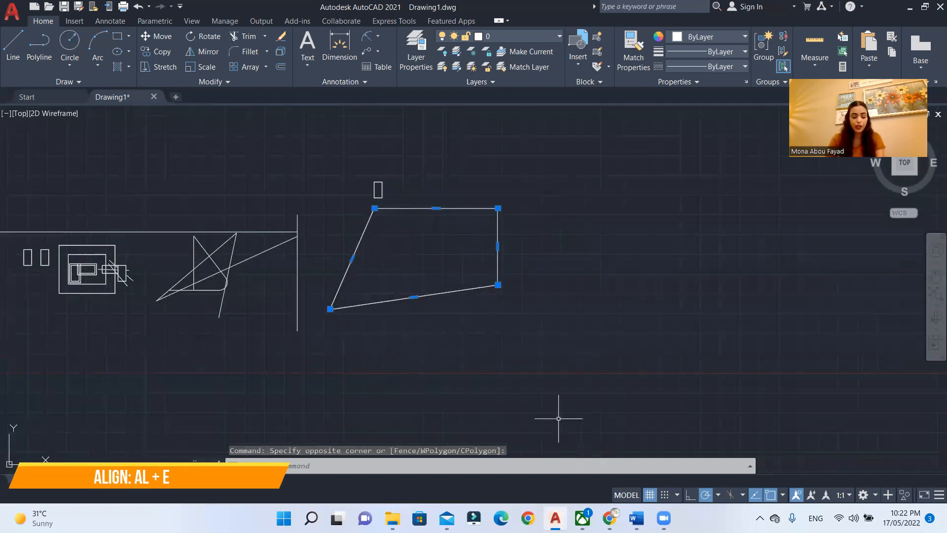
{"action": "type", "text": "o"}
{"action": "key", "text": "Return"}
{"action": "left_click", "coordinate": [446, 347]}
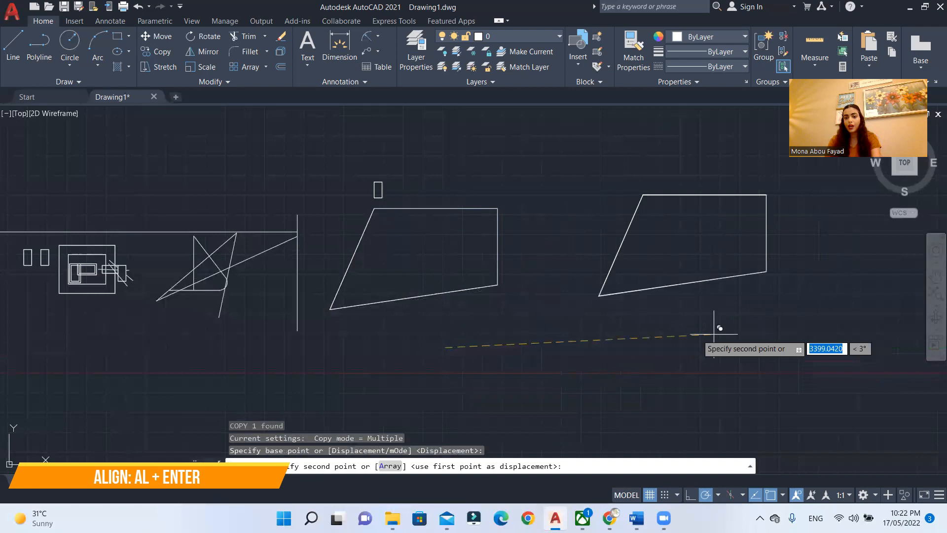
{"action": "left_click", "coordinate": [747, 336]}
{"action": "key", "text": "Escape"}
{"action": "key", "text": "Escape"}
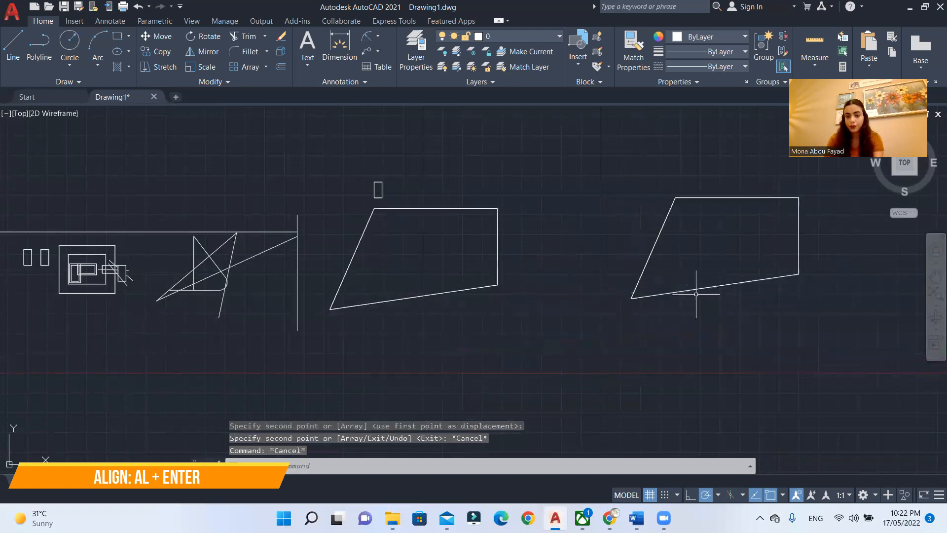
Scale the copied quadrilateral down to a small fraction of the original's size
{"action": "middle_click_drag", "start_coordinate": [697, 292], "coordinate": [606, 306]}
{"action": "left_click", "coordinate": [610, 295]}
{"action": "left_click", "coordinate": [587, 335]}
{"action": "type", "text": "sc"}
{"action": "key", "text": "Return"}
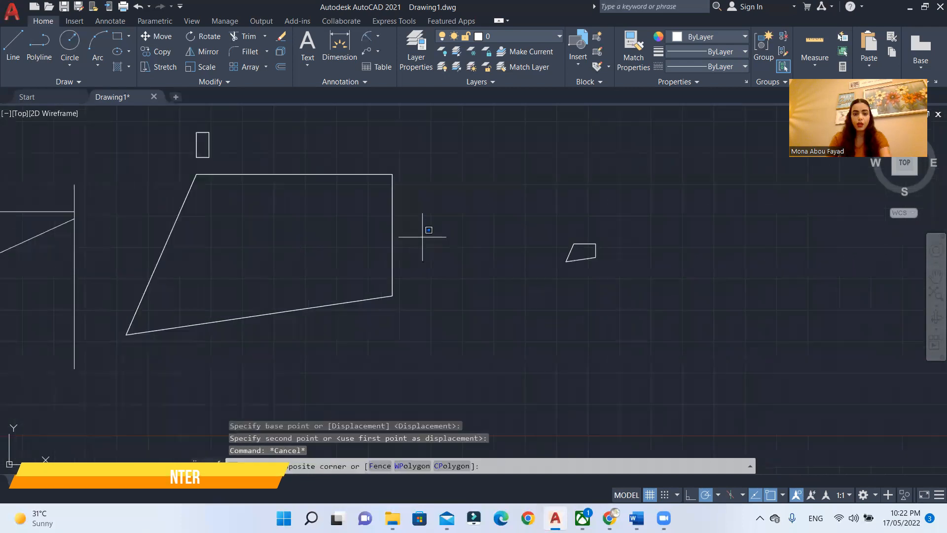
Move the large quadrilateral horizontally to the right, closer to the small one without touching it
{"action": "left_click", "coordinate": [348, 279]}
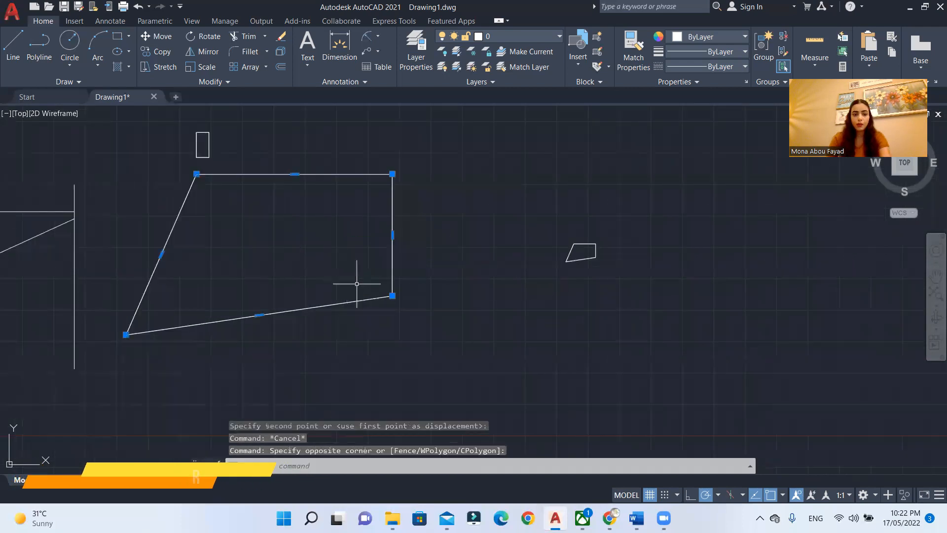
{"action": "type", "text": "m"}
{"action": "key", "text": "Return"}
{"action": "left_click", "coordinate": [442, 326]}
{"action": "left_click", "coordinate": [570, 325]}
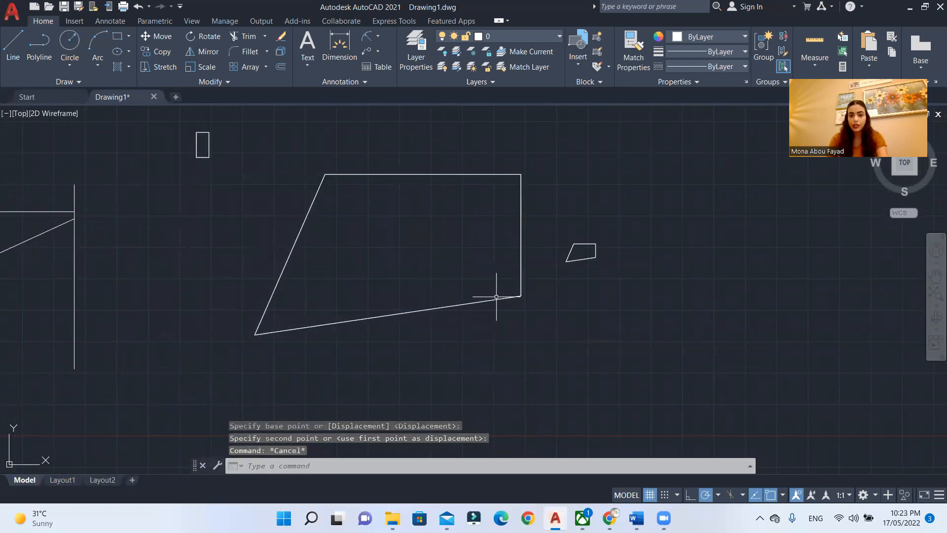
{"action": "key", "text": "Escape"}
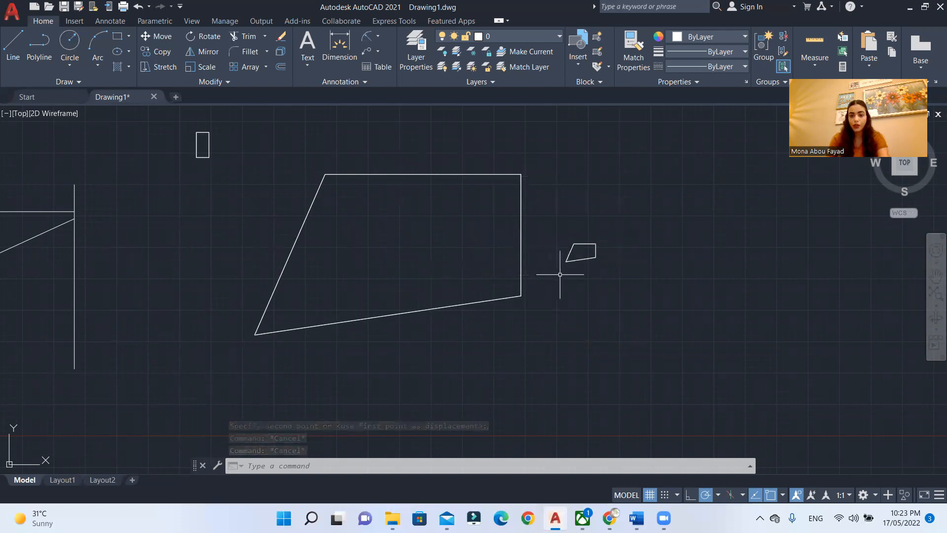
Align the large quadrilateral to the small one, matching upper-right then upper-left corners, without scaling it to the alignment points
{"action": "left_click", "coordinate": [526, 152]}
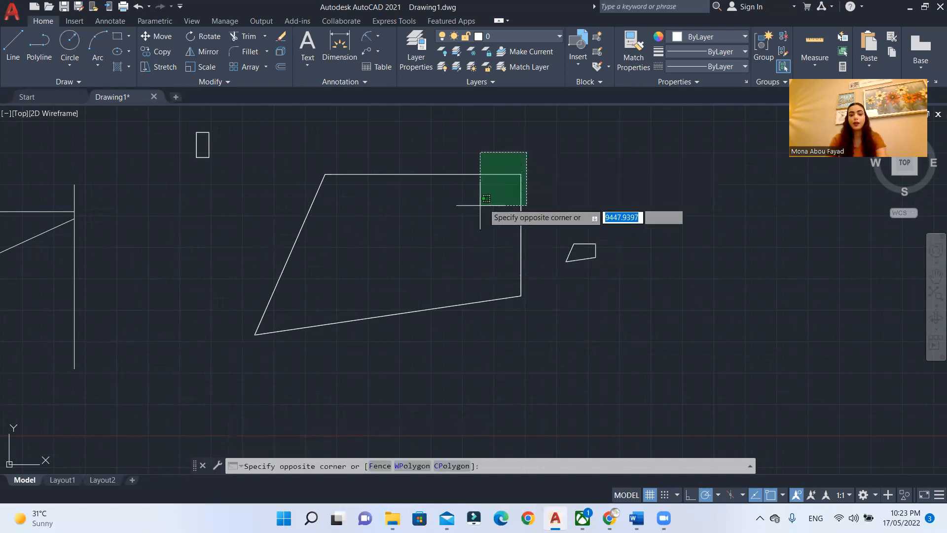
{"action": "left_click", "coordinate": [256, 380]}
{"action": "type", "text": "al"}
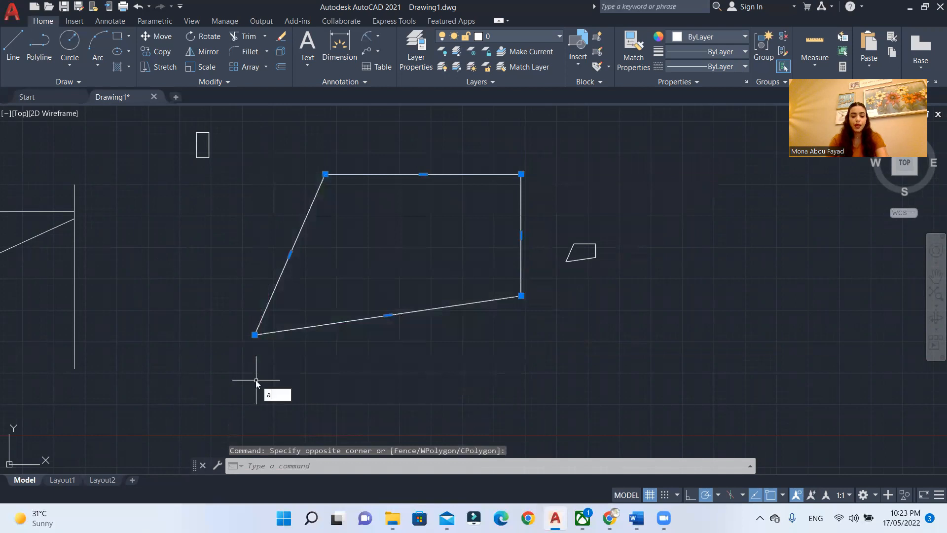
{"action": "key", "text": "Return"}
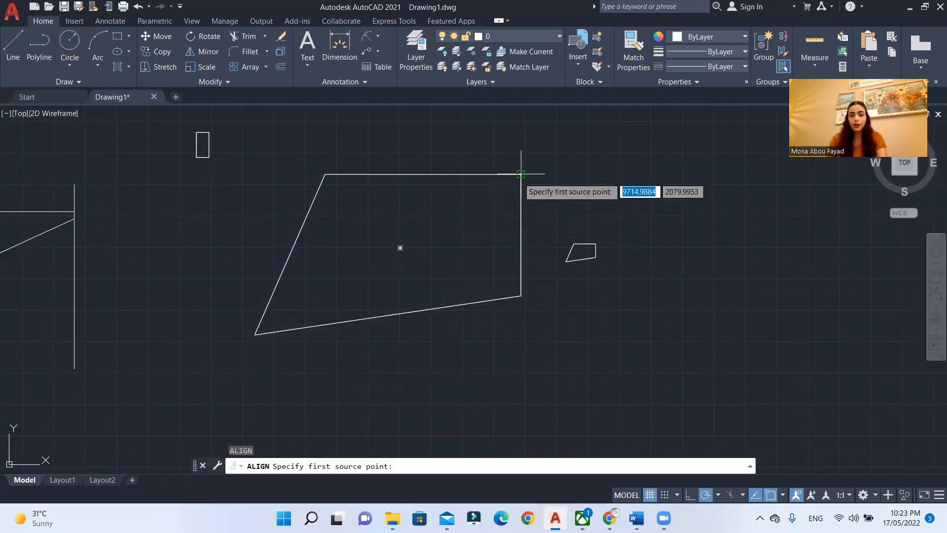
{"action": "left_click", "coordinate": [521, 174]}
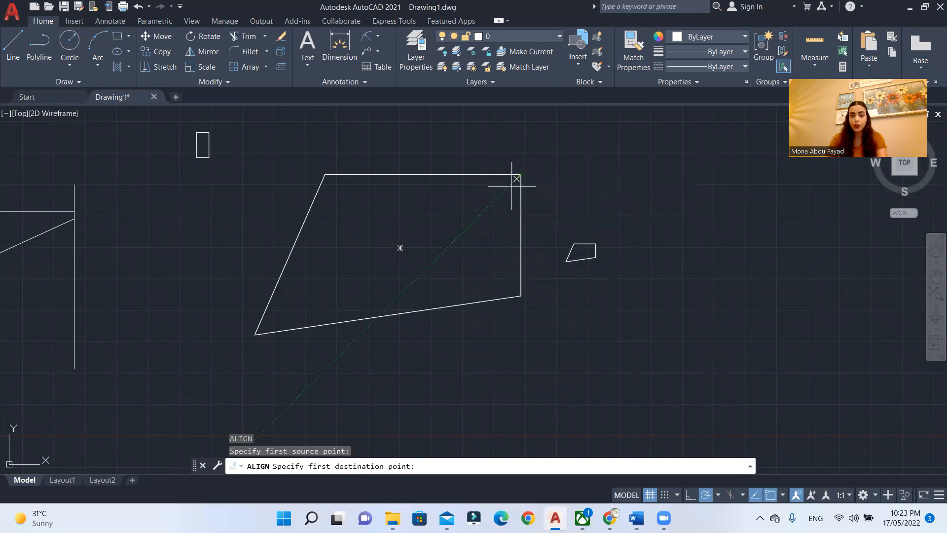
{"action": "left_click", "coordinate": [596, 244]}
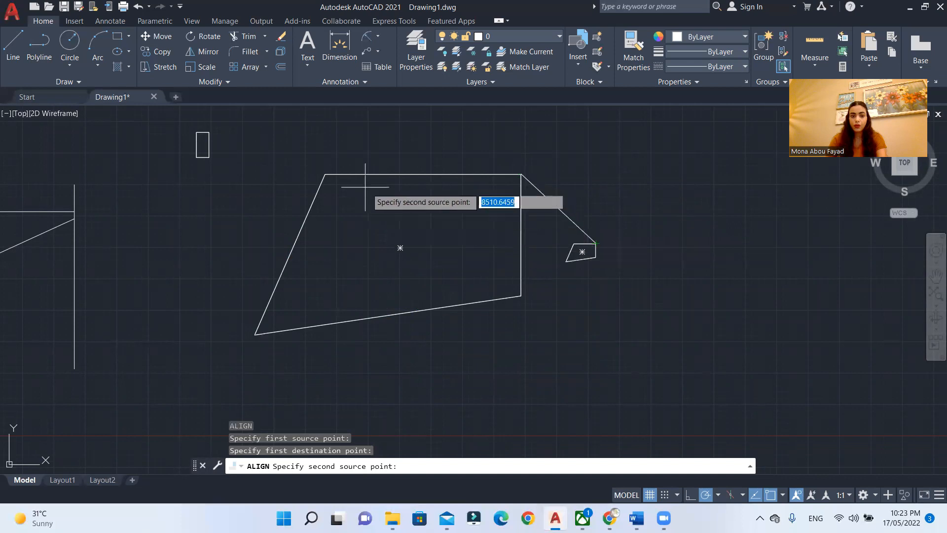
{"action": "left_click", "coordinate": [325, 174]}
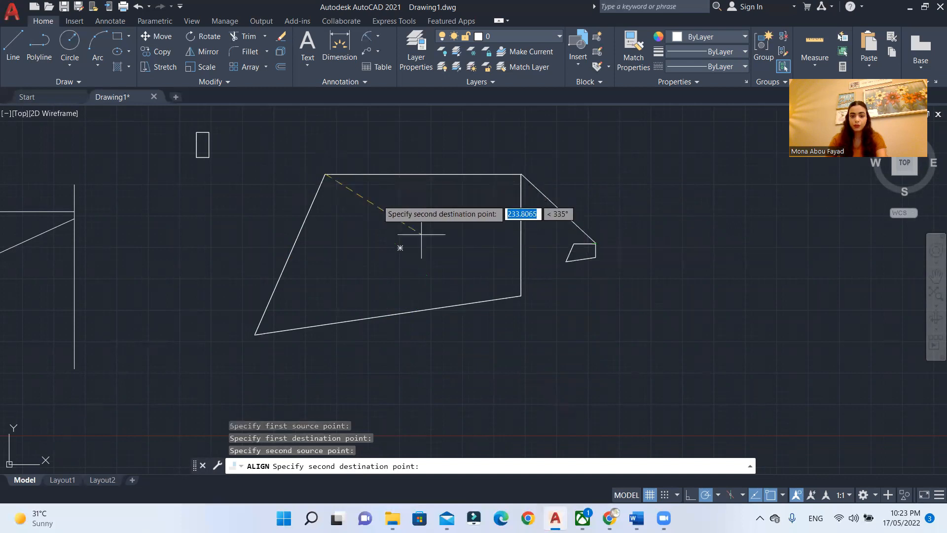
{"action": "left_click", "coordinate": [573, 243]}
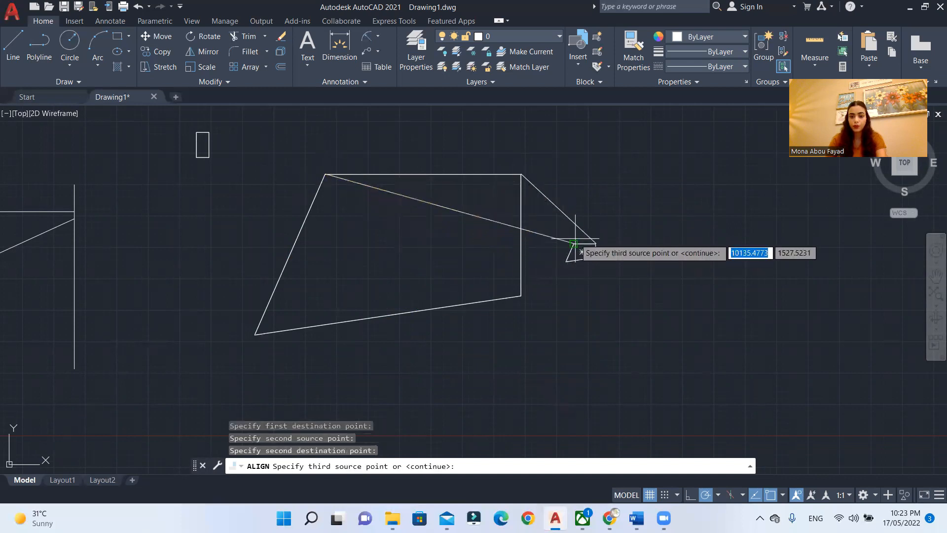
{"action": "key", "text": "Return"}
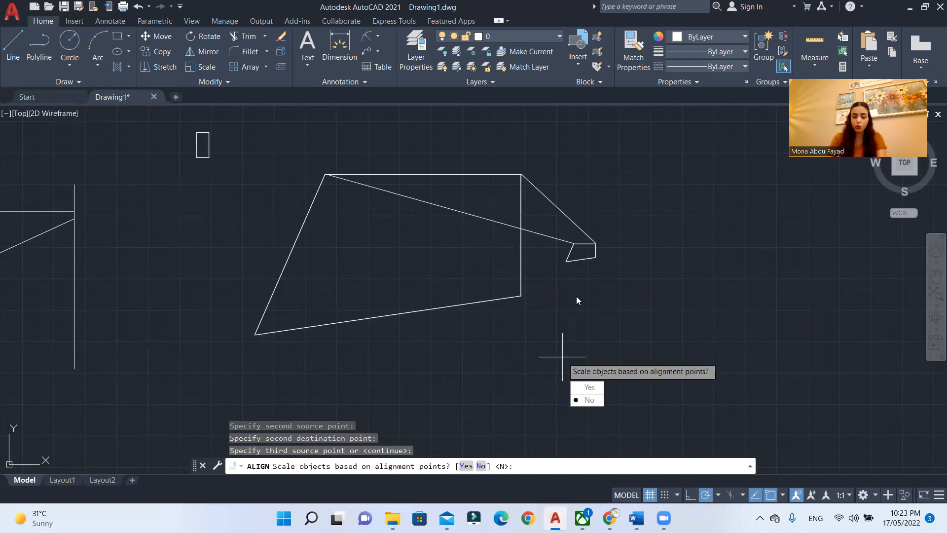
{"action": "type", "text": "n"}
{"action": "key", "text": "Return"}
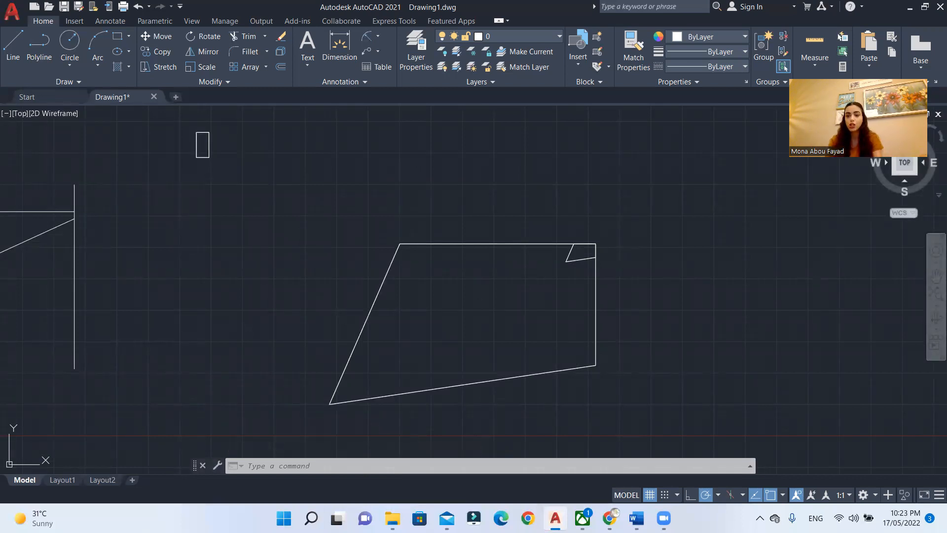
Move the large quadrilateral to the left so it is clear of the small one
{"action": "left_click", "coordinate": [602, 286]}
{"action": "left_click", "coordinate": [589, 274]}
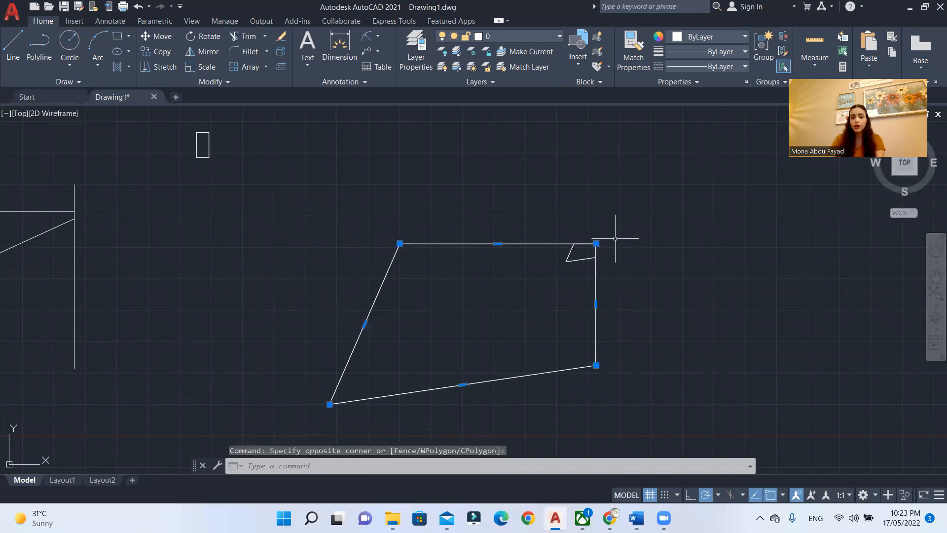
{"action": "middle_click_drag", "start_coordinate": [545, 323], "coordinate": [541, 283]}
{"action": "key", "text": "Escape"}
{"action": "left_click", "coordinate": [607, 264]}
{"action": "left_click", "coordinate": [508, 296]}
{"action": "type", "text": "m"}
{"action": "key", "text": "Return"}
{"action": "left_click", "coordinate": [676, 250]}
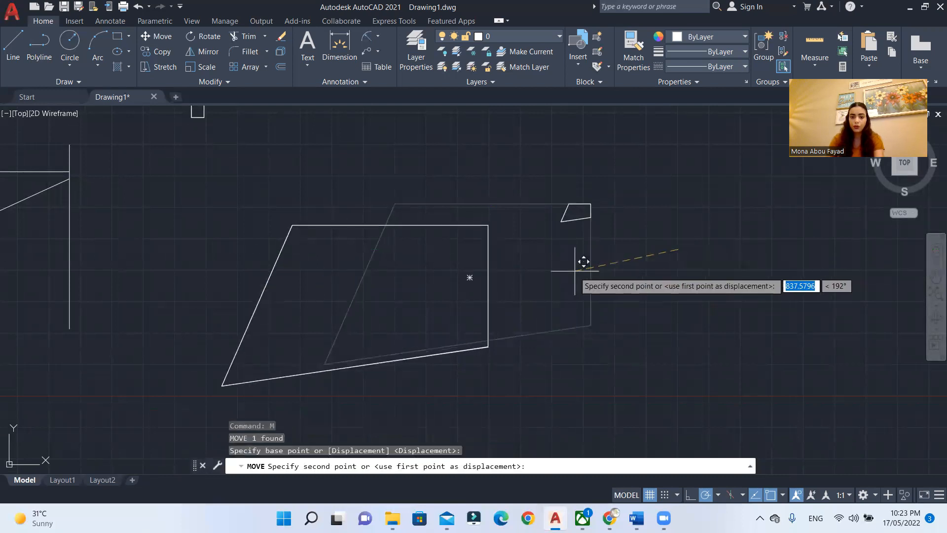
{"action": "left_click", "coordinate": [603, 248]}
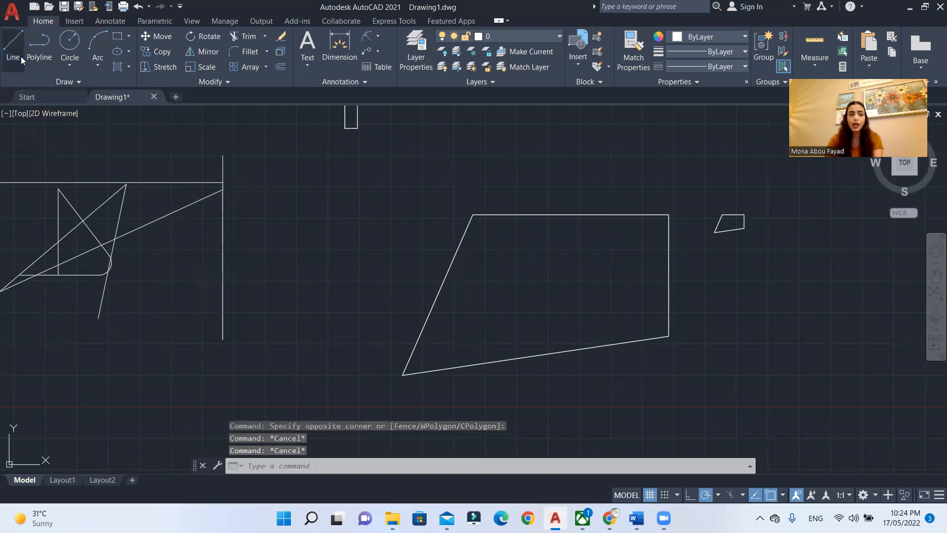
{"action": "left_click", "coordinate": [21, 59]}
{"action": "key", "text": "Escape"}
{"action": "key", "text": "Escape"}
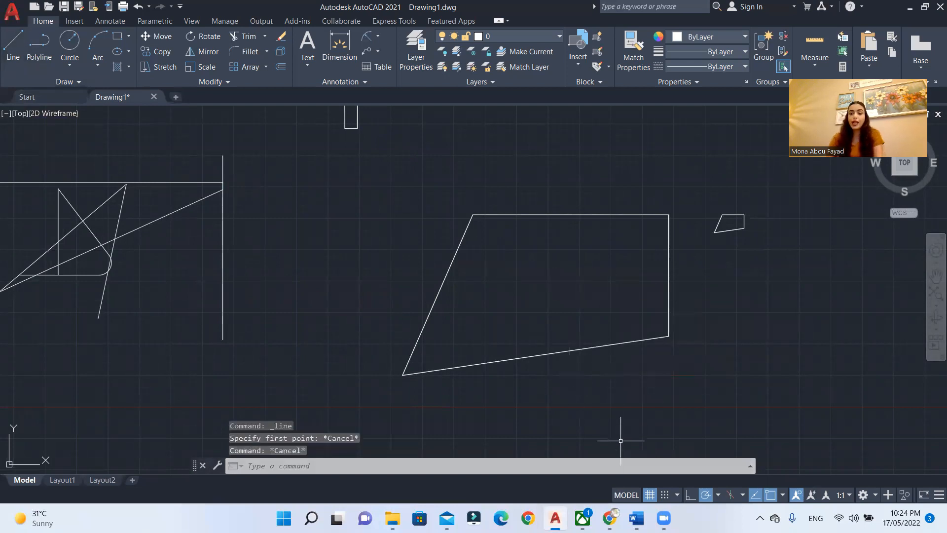
Draw a vertical line 2000 units long, running downward in the empty area right of the small quadrilateral
{"action": "mouse_move", "coordinate": [643, 413]}
{"action": "middle_mouse_down"}
{"action": "mouse_move", "coordinate": [613, 402]}
{"action": "mouse_move", "coordinate": [395, 387]}
{"action": "middle_mouse_up"}
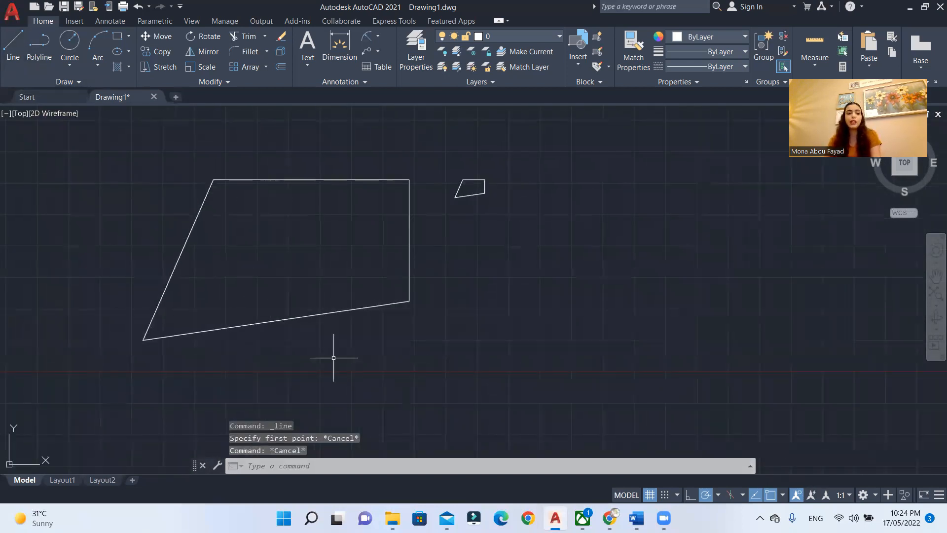
{"action": "left_click", "coordinate": [17, 45]}
{"action": "scroll", "coordinate": [417, 272], "scroll_direction": "down", "scroll_amount": 2}
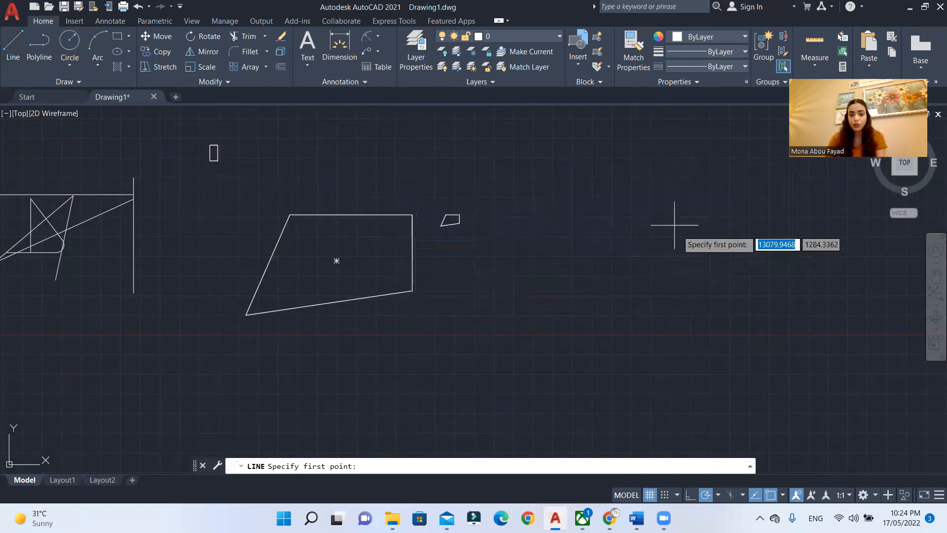
{"action": "left_click", "coordinate": [600, 183]}
{"action": "type", "text": "20"}
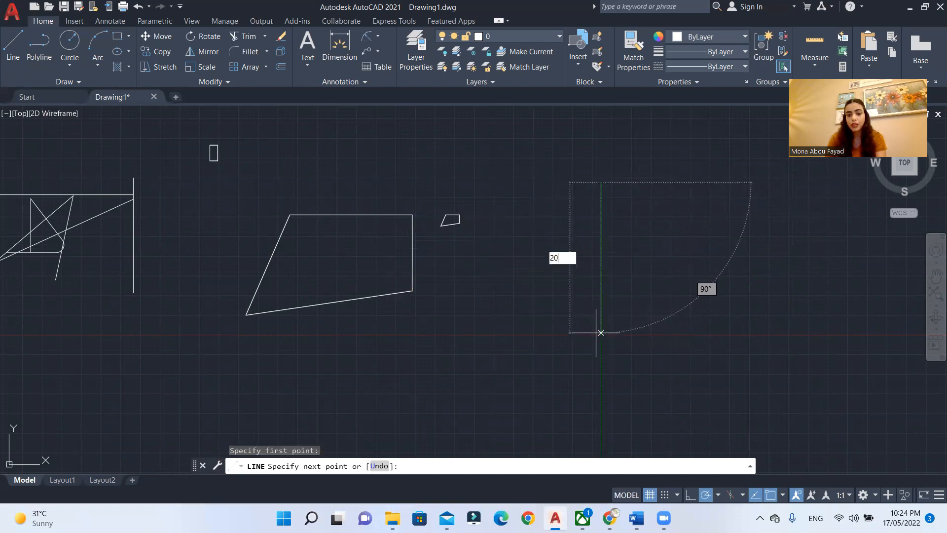
{"action": "type", "text": "00"}
{"action": "key", "text": "Return"}
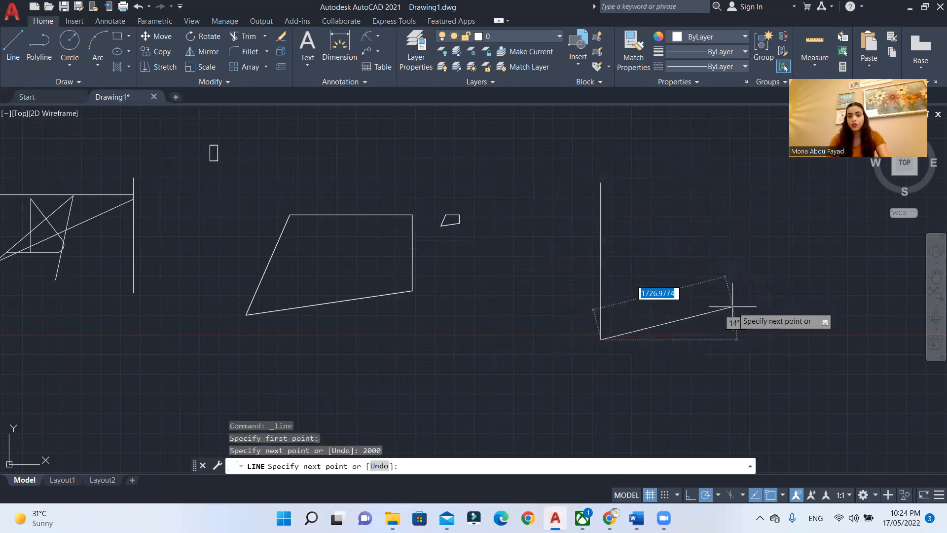
{"action": "key", "text": "Return"}
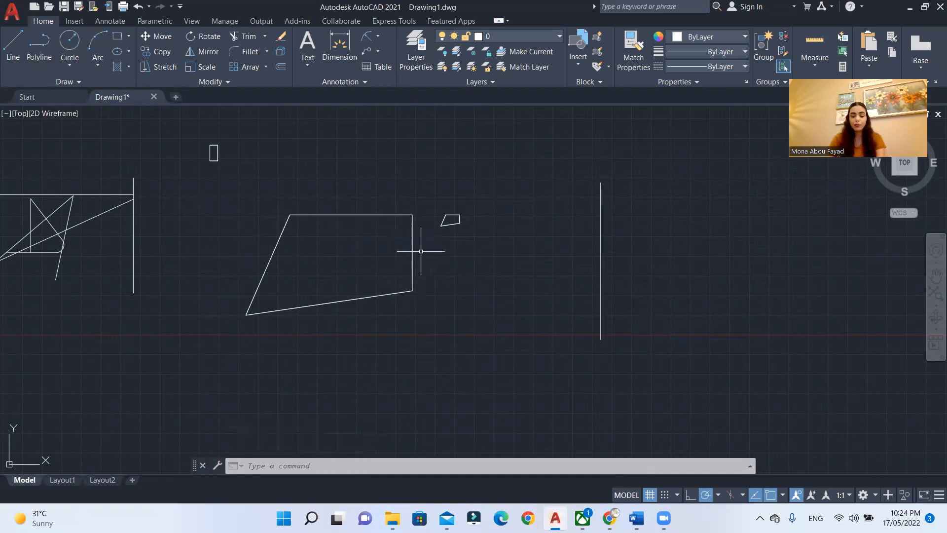
Align the large quadrilateral's right side to the 2000-unit vertical line, matching upper then lower endpoints, and scale it to the alignment points
{"action": "left_click", "coordinate": [425, 203]}
{"action": "left_click", "coordinate": [315, 307]}
{"action": "type", "text": "al"}
{"action": "key", "text": "Return"}
{"action": "left_click", "coordinate": [411, 214]}
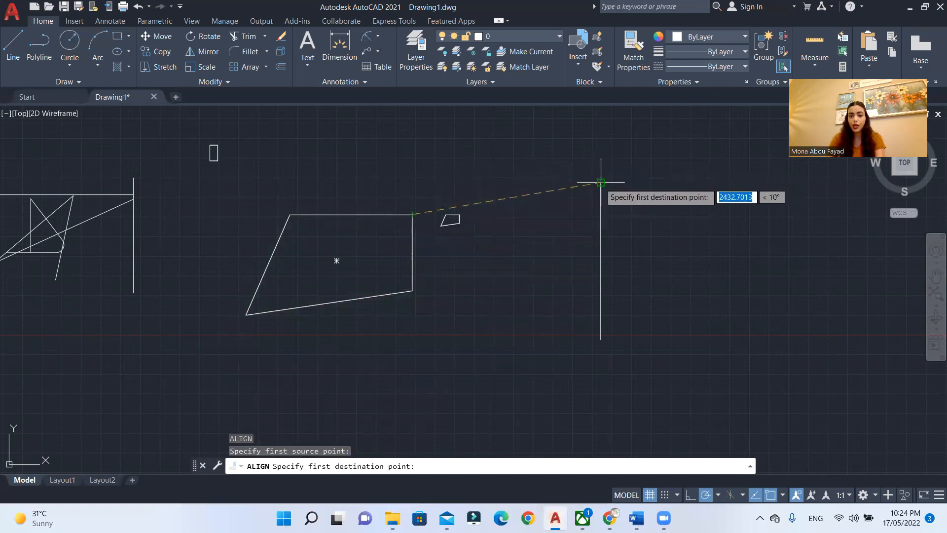
{"action": "left_click", "coordinate": [600, 183]}
{"action": "left_click", "coordinate": [411, 291]}
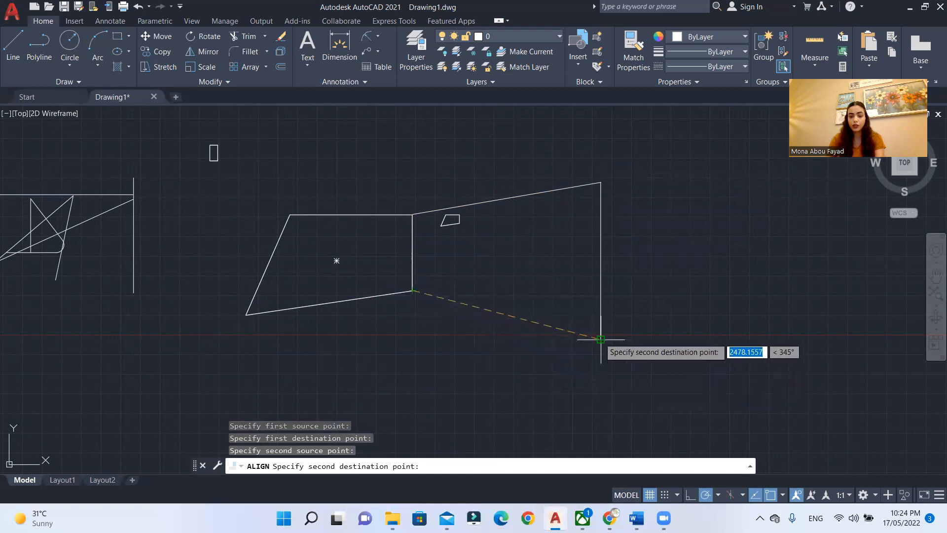
{"action": "left_click", "coordinate": [601, 339]}
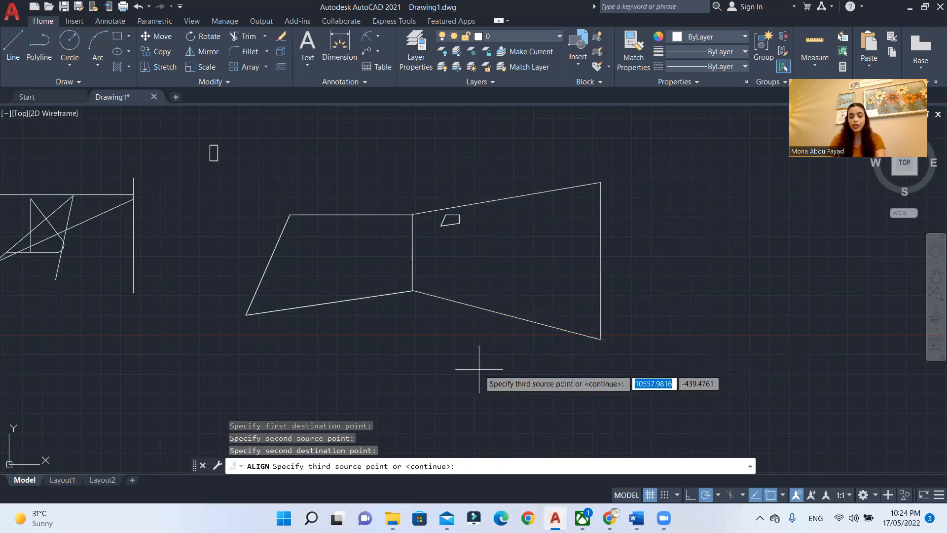
{"action": "key", "text": "Return"}
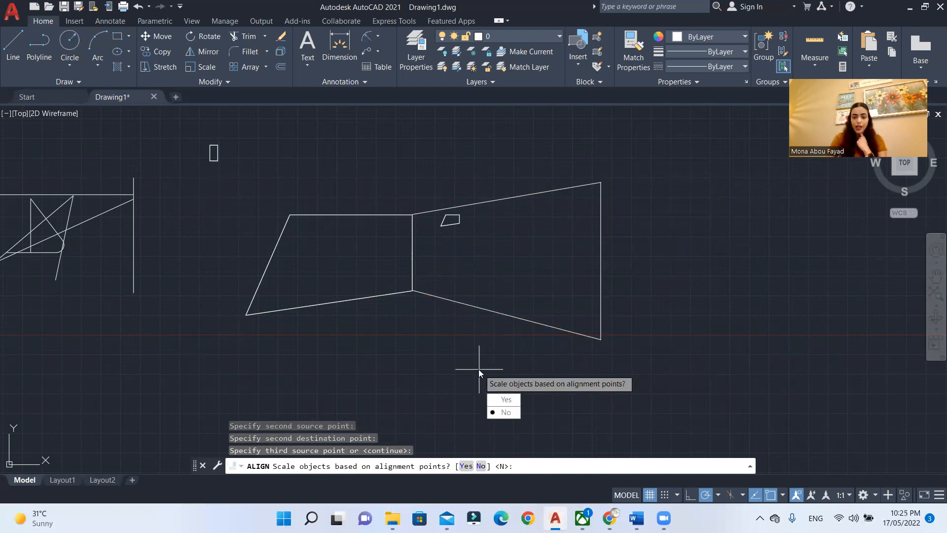
{"action": "type", "text": "y"}
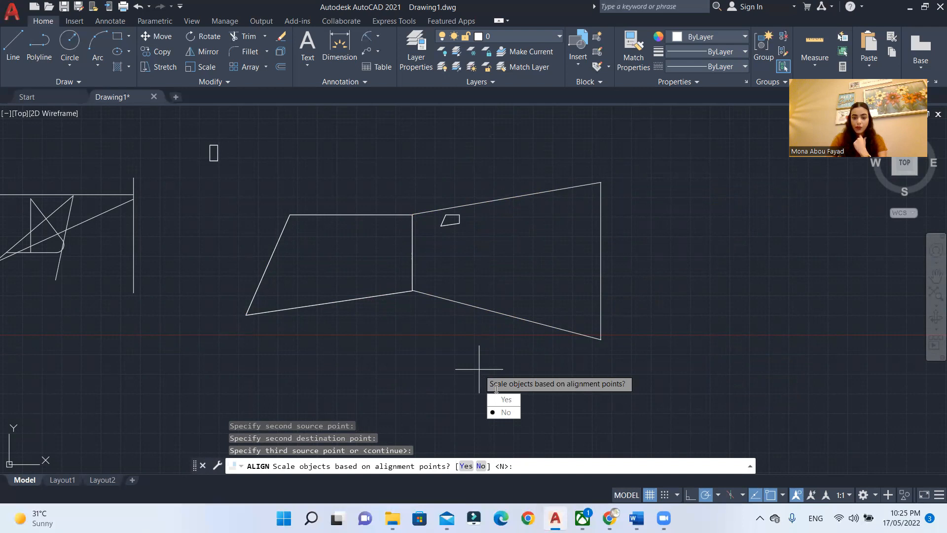
{"action": "key", "text": "Return"}
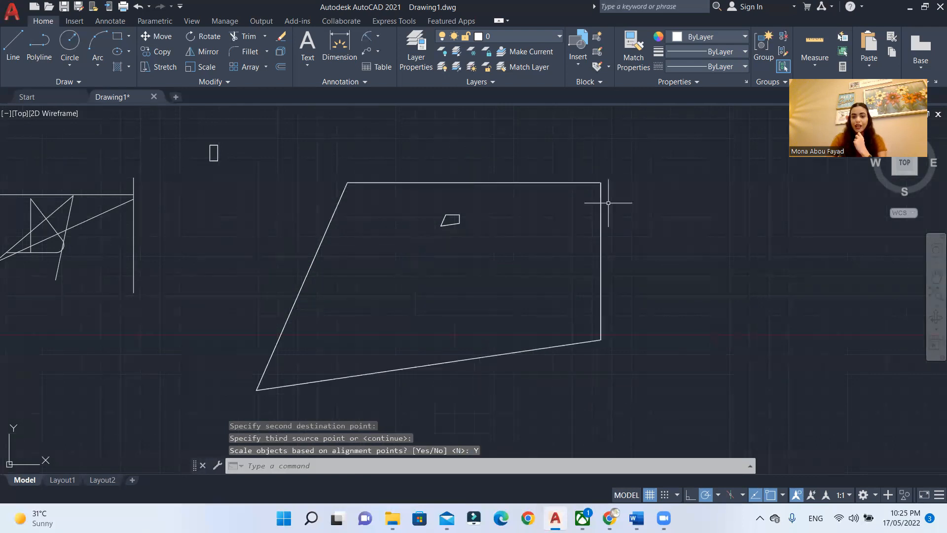
Erase all the practice objects to leave the drawing empty
{"action": "middle_click_drag", "start_coordinate": [493, 233], "coordinate": [502, 221]}
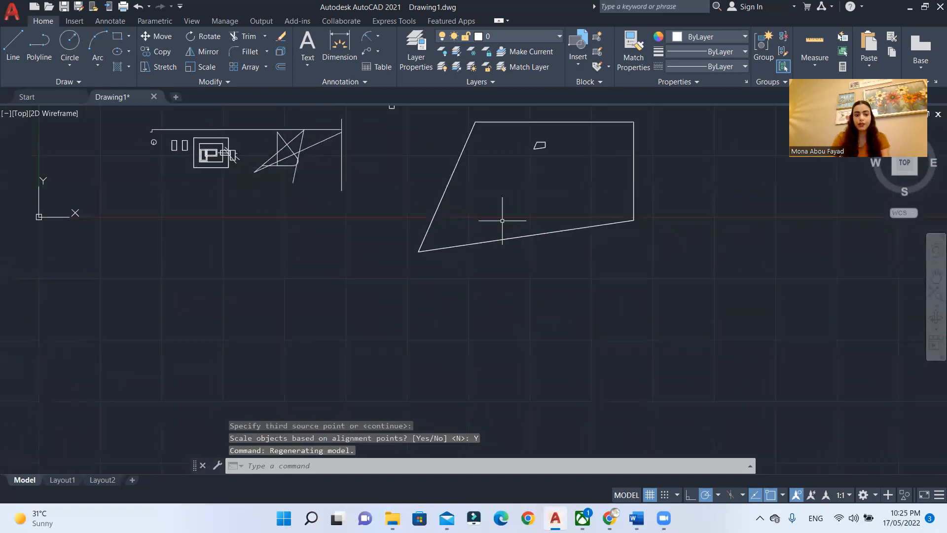
{"action": "scroll", "coordinate": [395, 216], "scroll_direction": "down", "scroll_amount": 4}
{"action": "key", "text": "Escape"}
{"action": "key", "text": "Escape"}
{"action": "key", "text": "Escape"}
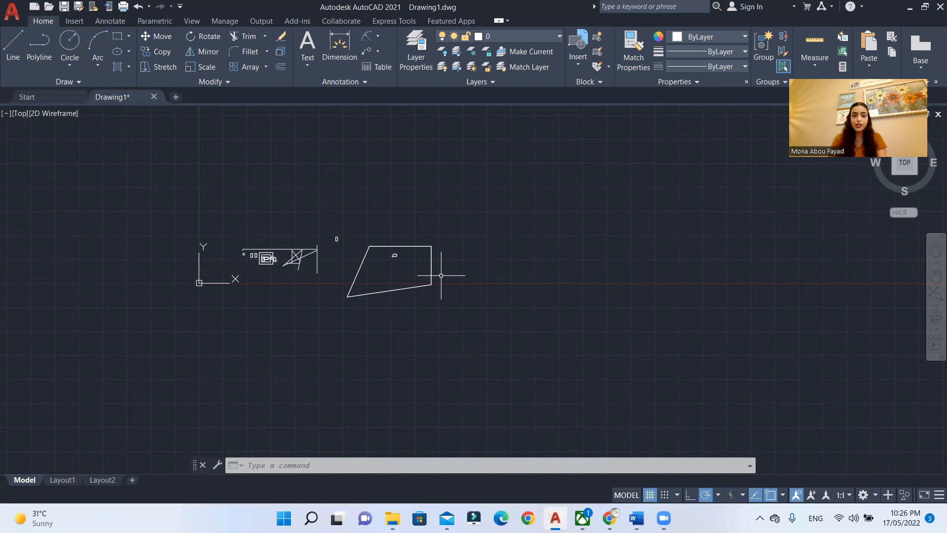
{"action": "left_click", "coordinate": [433, 157]}
{"action": "left_click", "coordinate": [116, 385]}
{"action": "key", "text": "Delete"}
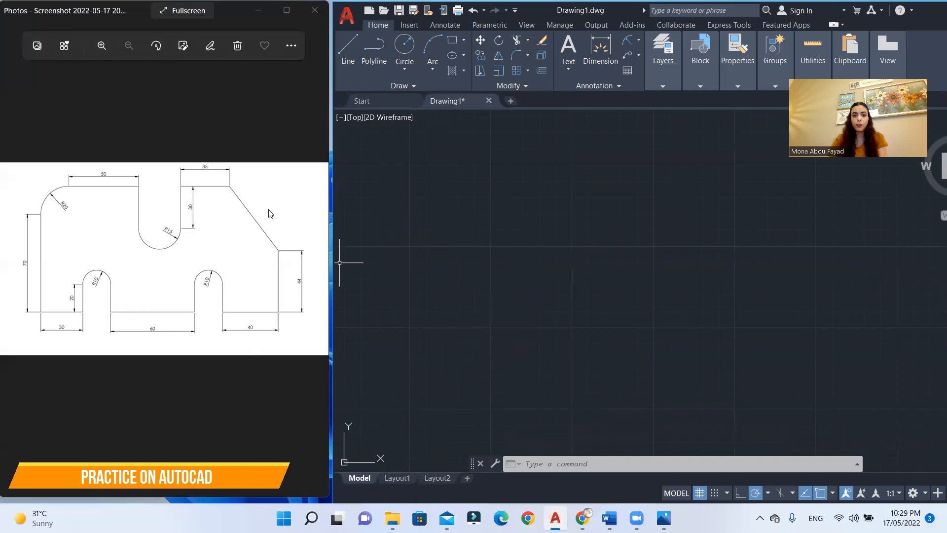
Start the part's outline with a line 44 units down for the right edge, continuing 40 units left along the base
{"action": "left_click", "coordinate": [345, 65]}
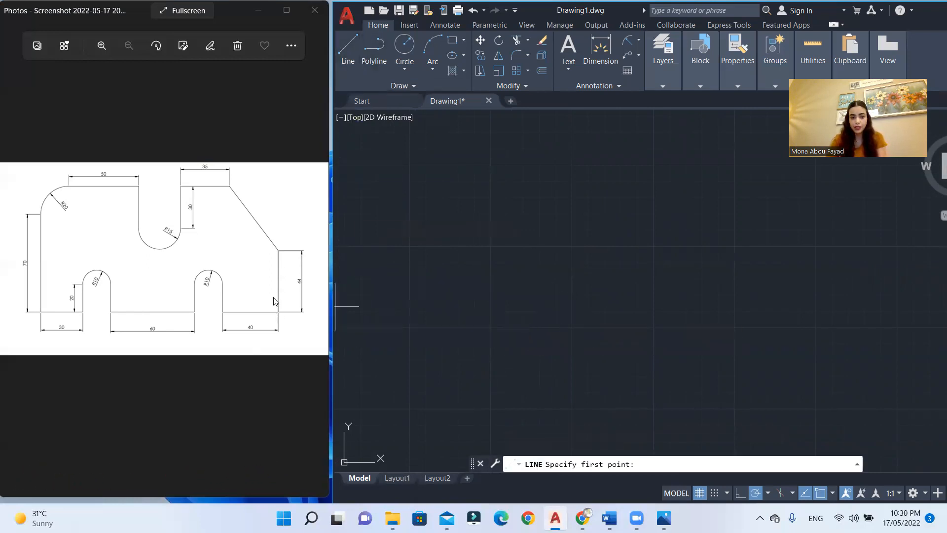
{"action": "left_click", "coordinate": [775, 226]}
{"action": "type", "text": "44"}
{"action": "key", "text": "Return"}
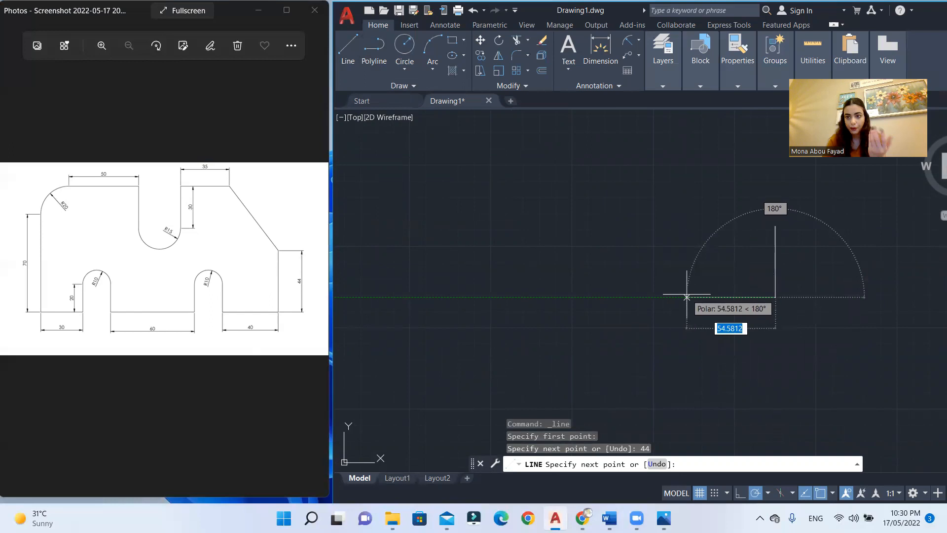
{"action": "type", "text": "40"}
{"action": "key", "text": "Return"}
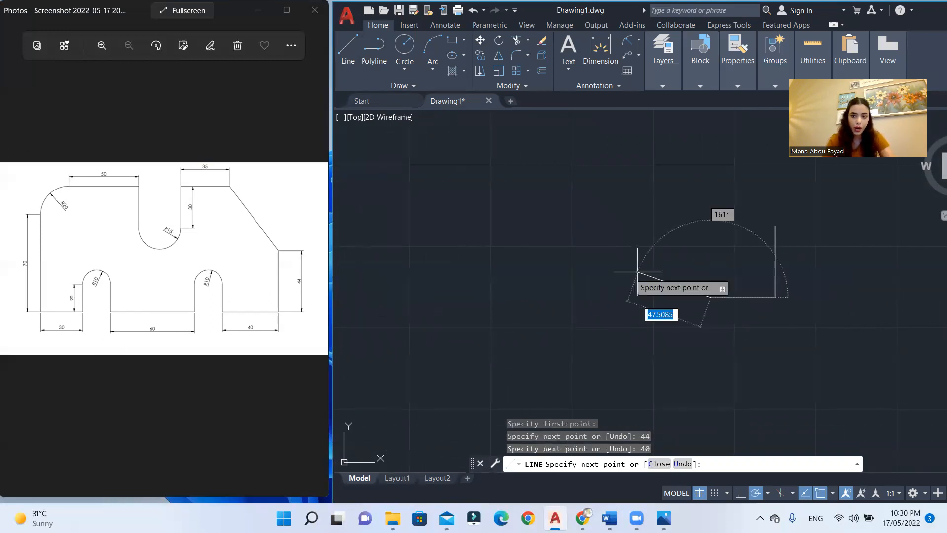
Continue the outline with a square notch 20 units up, 20 left and 20 down, followed by a 60-unit base segment to the left
{"action": "type", "text": "20"}
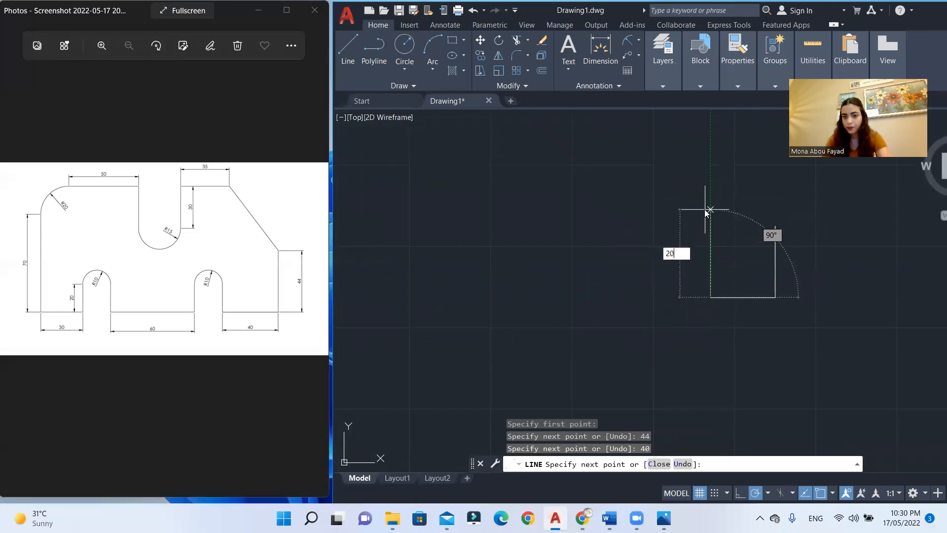
{"action": "key", "text": "Return"}
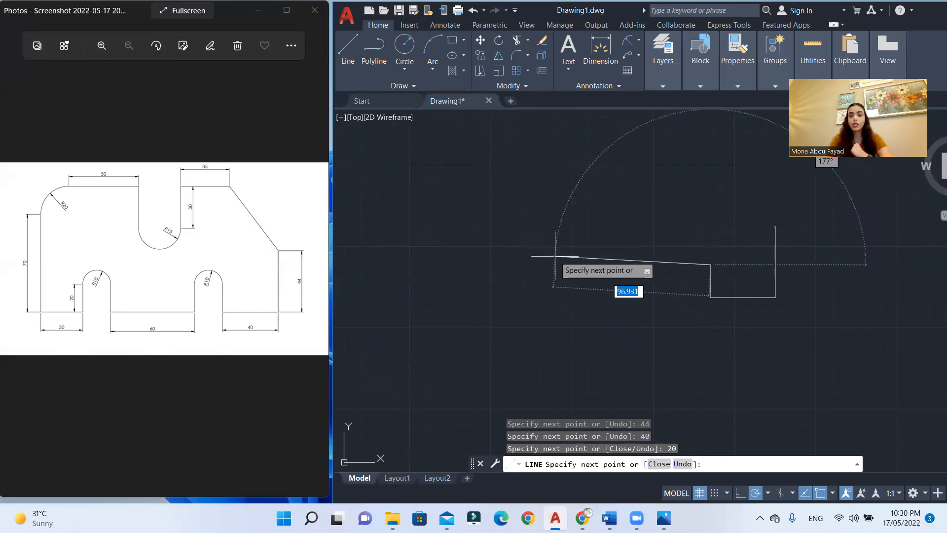
{"action": "type", "text": "20"}
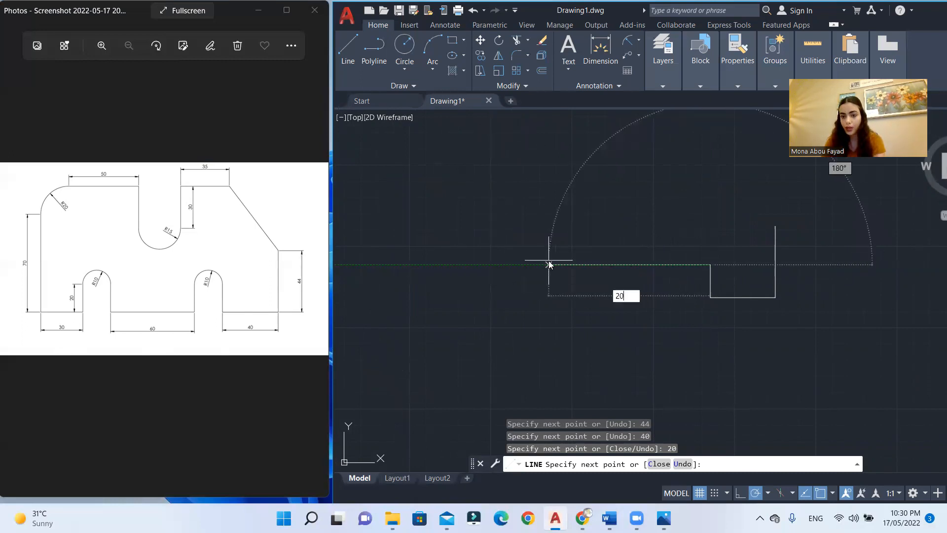
{"action": "key", "text": "Return"}
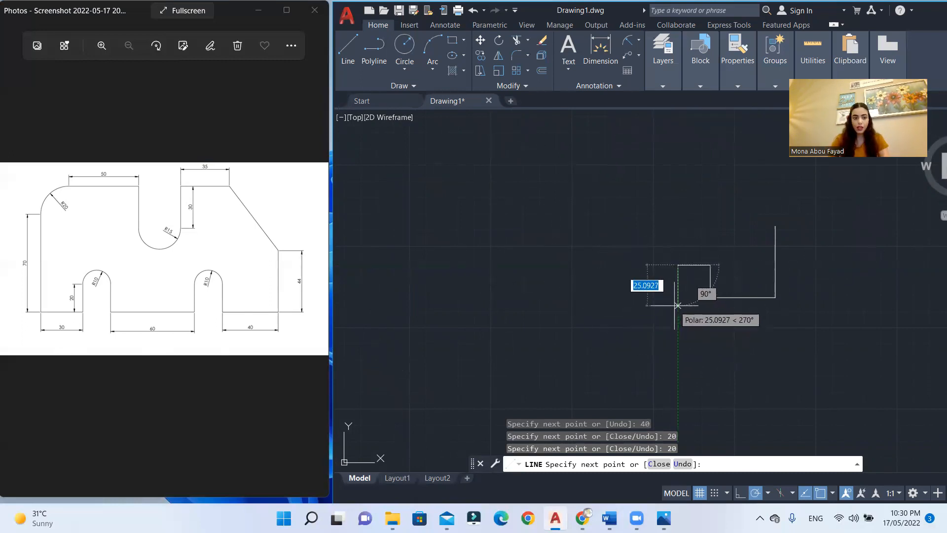
{"action": "type", "text": "20"}
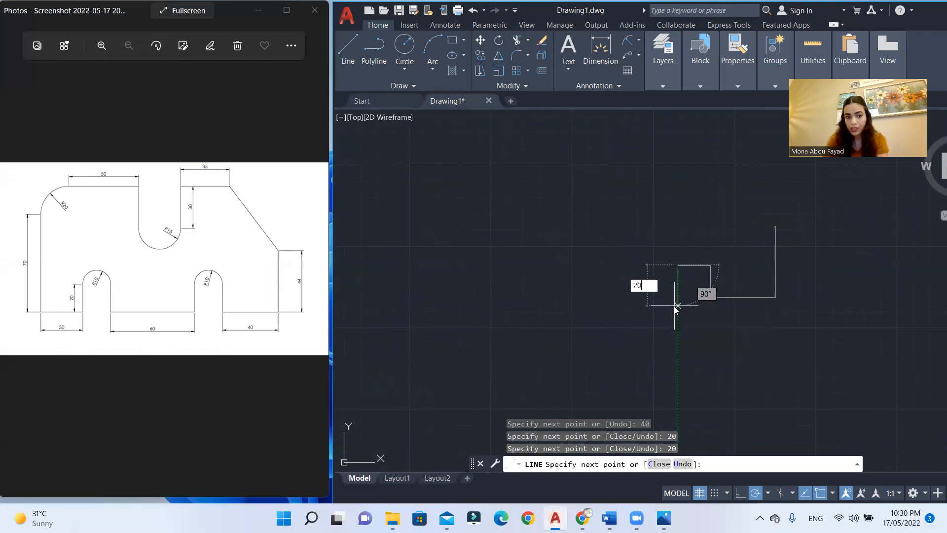
{"action": "key", "text": "Return"}
{"action": "type", "text": "6"}
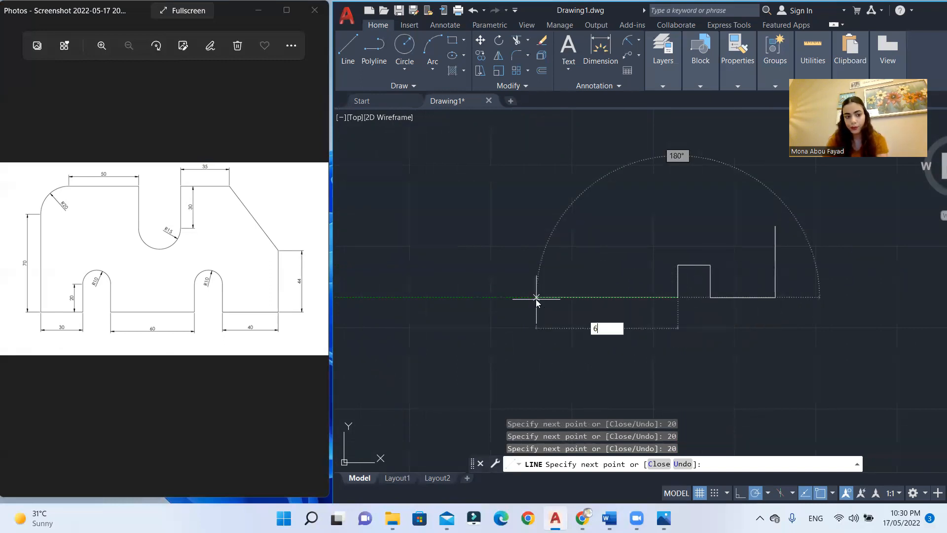
{"action": "key", "text": "Return"}
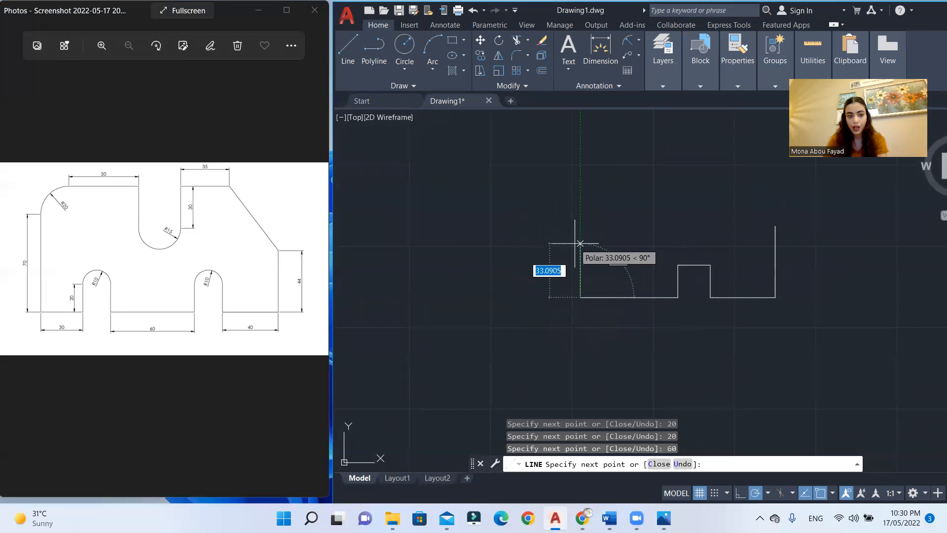
Add the second square notch to the outline: 20 units up, 20 left and 20 down
{"action": "type", "text": "20"}
{"action": "key", "text": "Return"}
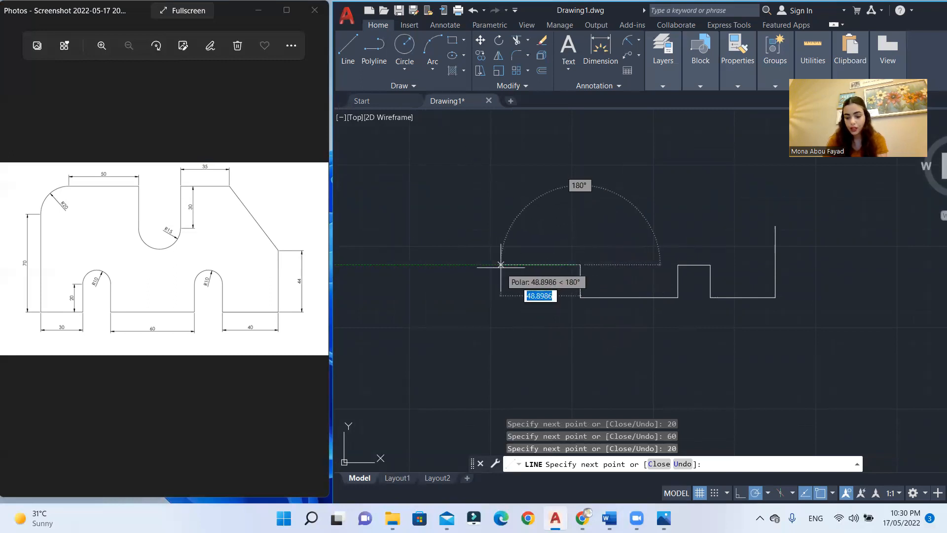
{"action": "type", "text": "2"}
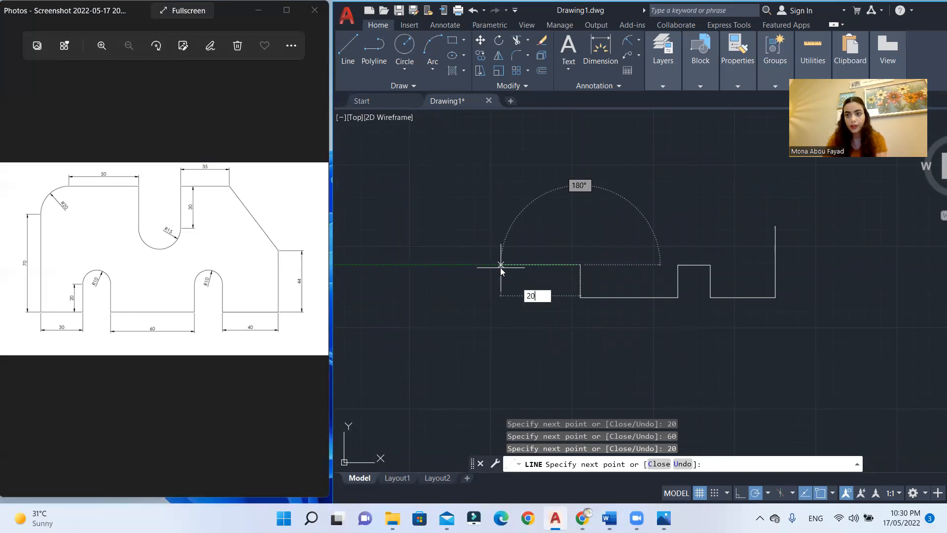
{"action": "type", "text": "0"}
{"action": "key", "text": "Return"}
{"action": "type", "text": "20"}
{"action": "key", "text": "Return"}
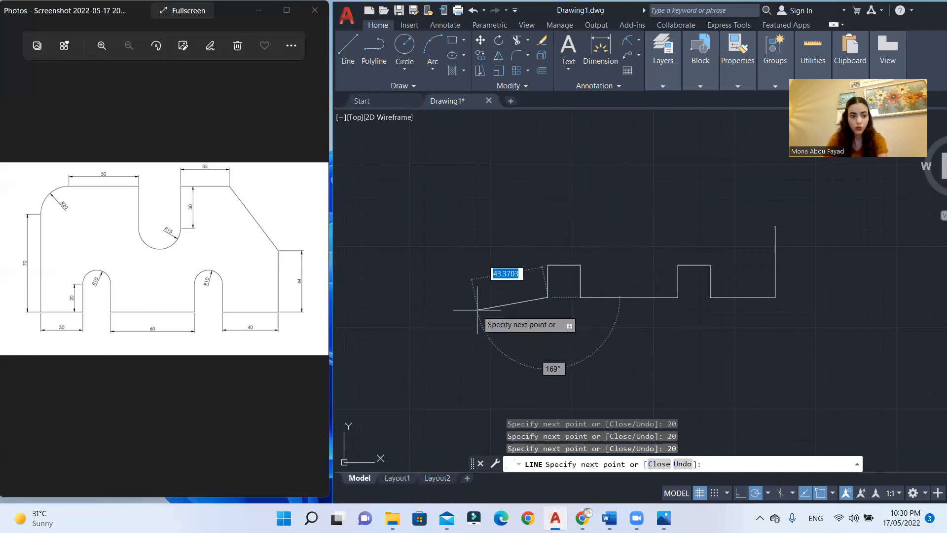
Continue the outline 30 units left and 70 units up for the left edge, ending the line there
{"action": "type", "text": "30"}
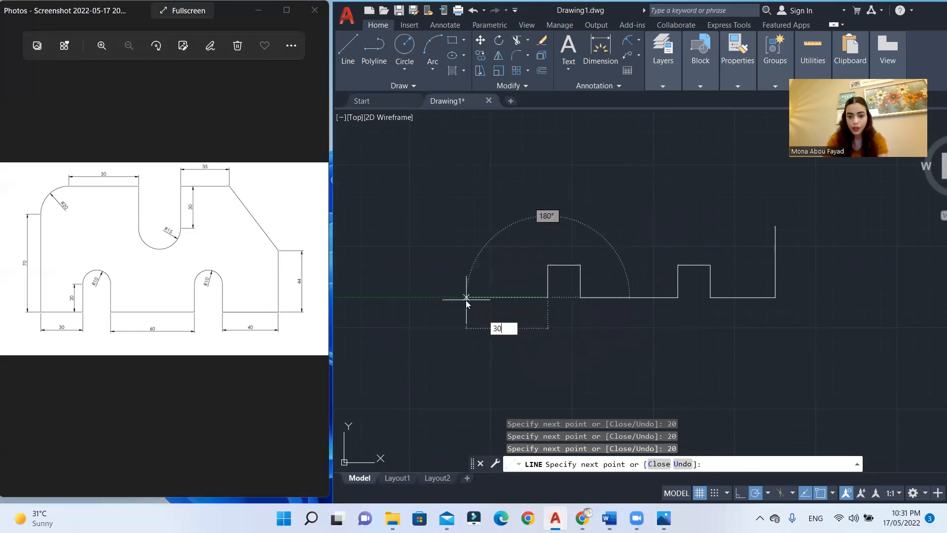
{"action": "key", "text": "Return"}
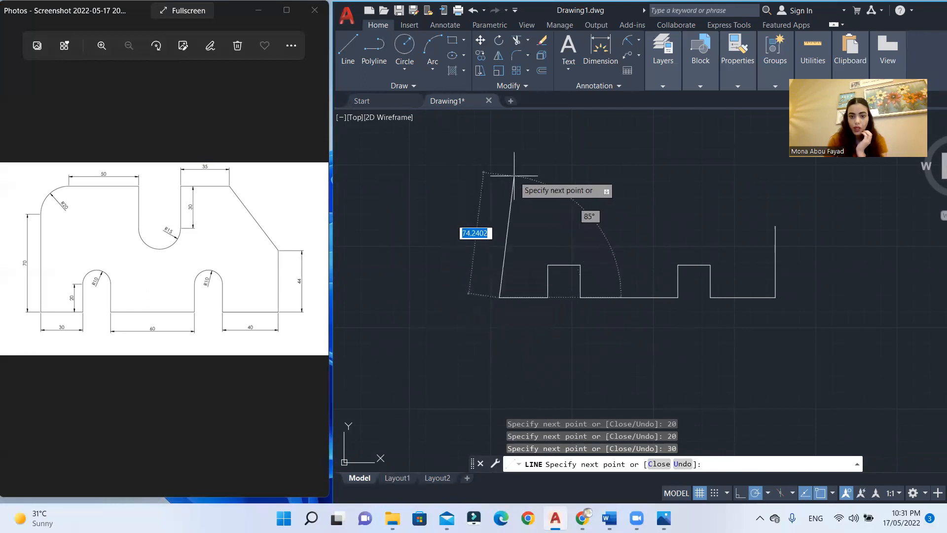
{"action": "type", "text": "70"}
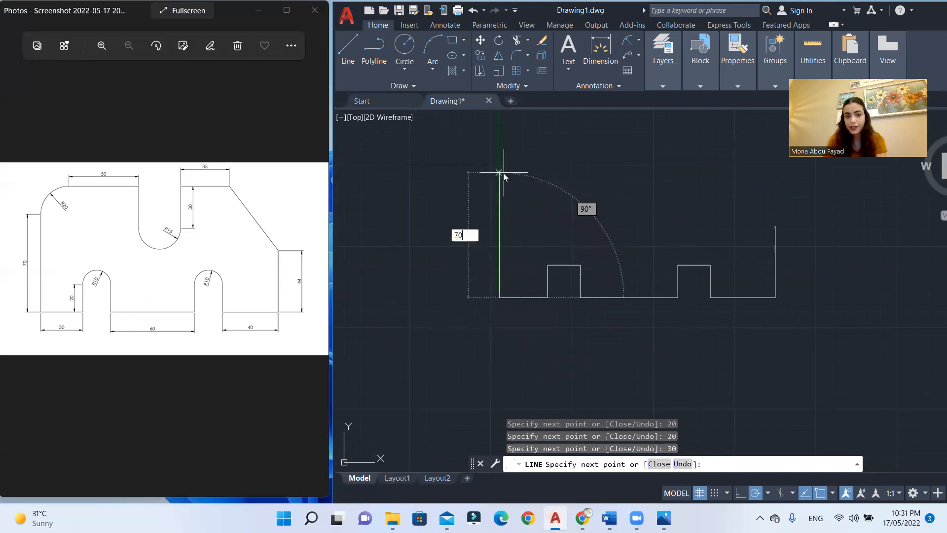
{"action": "key", "text": "Return"}
{"action": "middle_click_drag", "start_coordinate": [503, 229], "coordinate": [462, 273]}
{"action": "key", "text": "Return"}
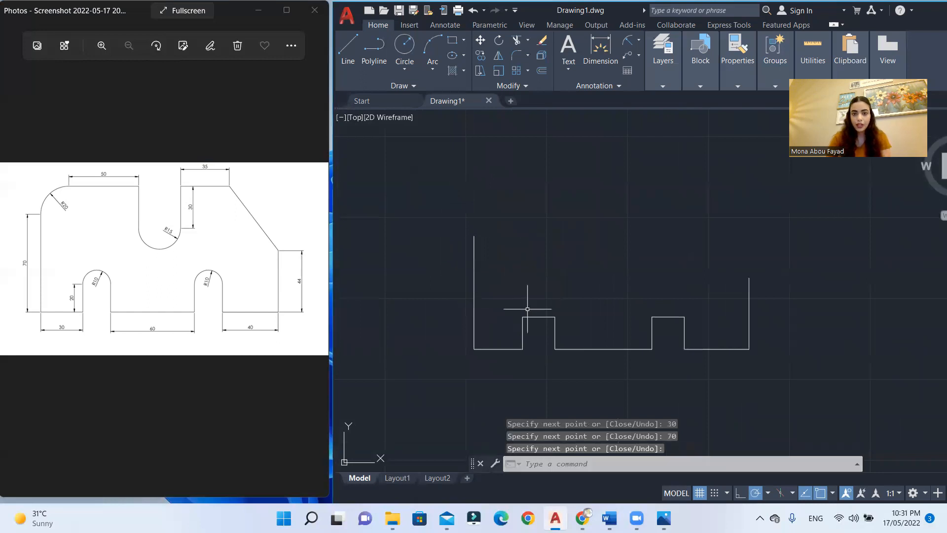
Draw a circle of radius 10 centred on the midpoint of the right notch's upper edge
{"action": "left_click", "coordinate": [405, 54]}
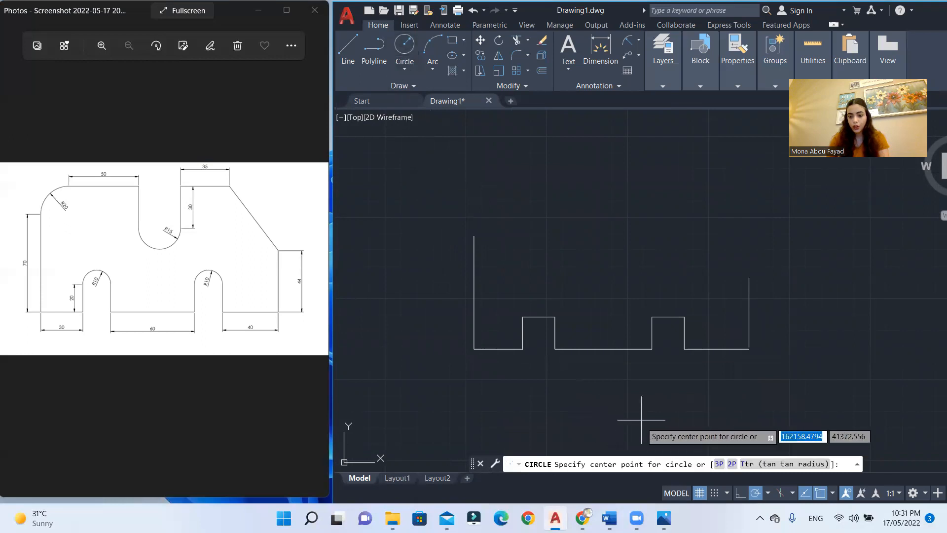
{"action": "scroll", "coordinate": [661, 387], "scroll_direction": "up", "scroll_amount": 5}
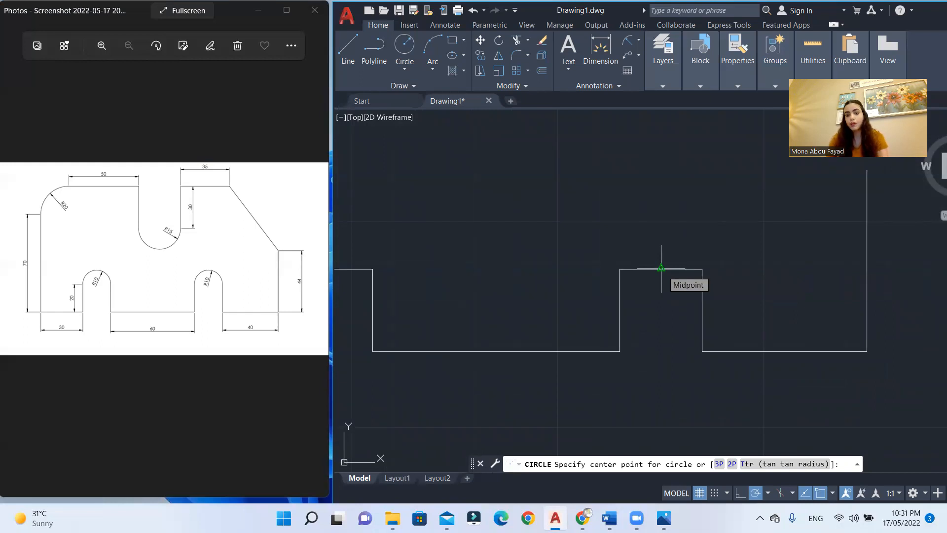
{"action": "left_click", "coordinate": [661, 269]}
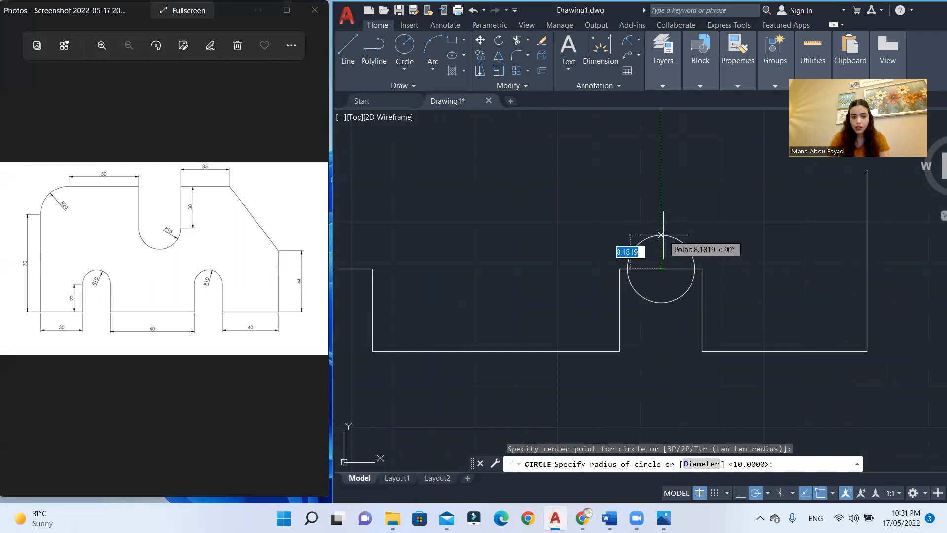
{"action": "type", "text": "10"}
{"action": "key", "text": "Return"}
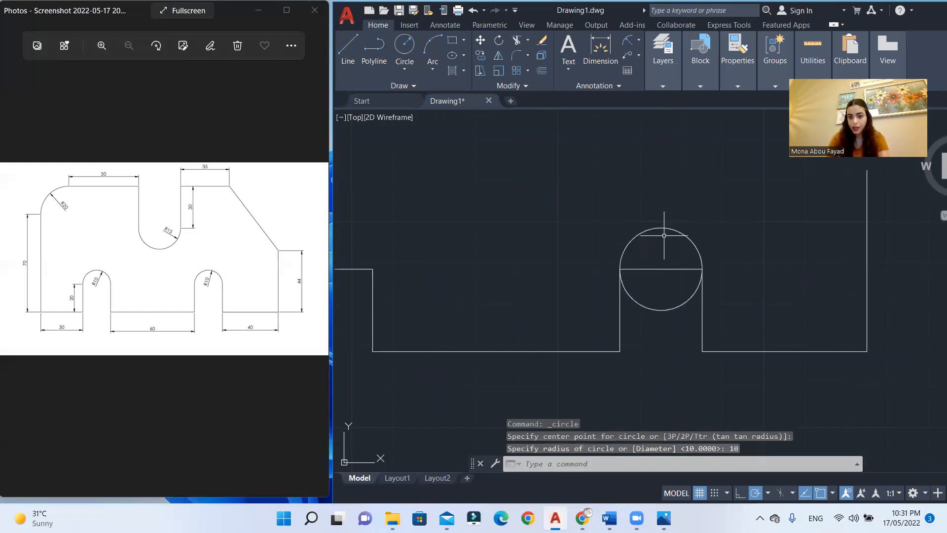
Draw a circle of radius 10 centred on the midpoint of the left notch's upper edge
{"action": "middle_click_drag", "start_coordinate": [700, 334], "coordinate": [790, 339]}
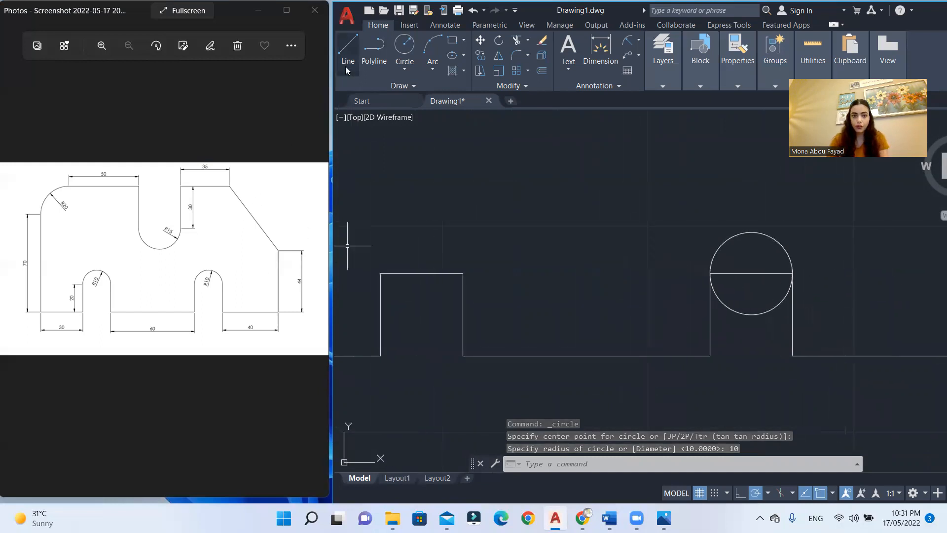
{"action": "left_click", "coordinate": [404, 48]}
{"action": "left_click", "coordinate": [422, 273]}
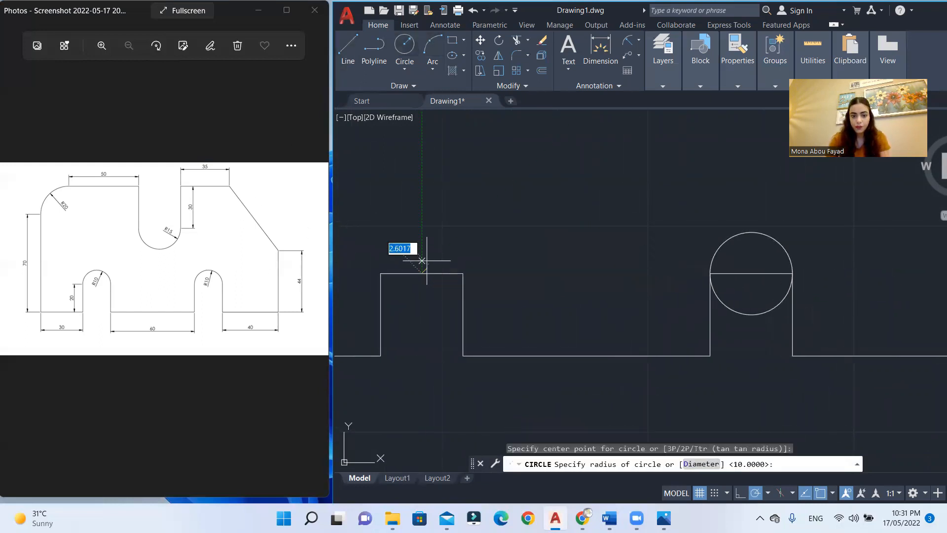
{"action": "type", "text": "1"}
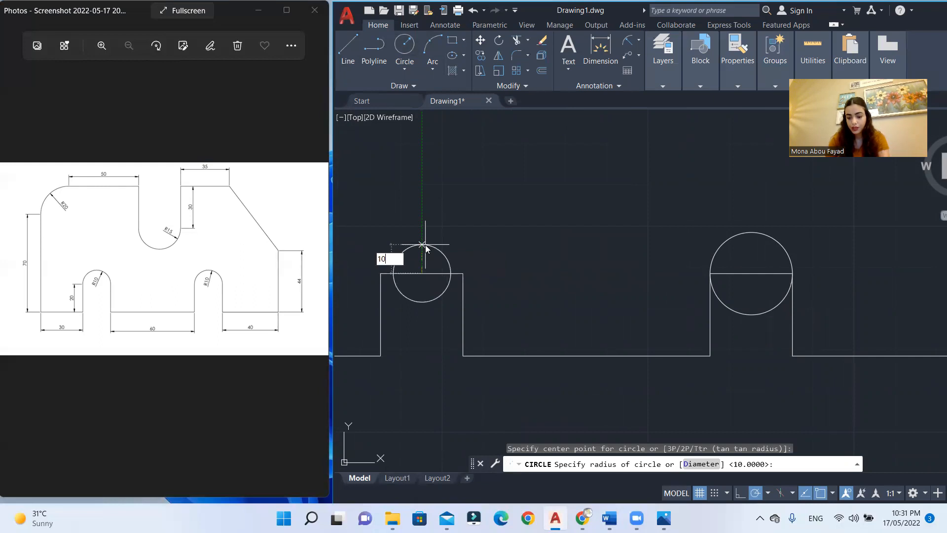
{"action": "type", "text": "0"}
{"action": "key", "text": "Return"}
{"action": "scroll", "coordinate": [720, 296], "scroll_direction": "down", "scroll_amount": 2}
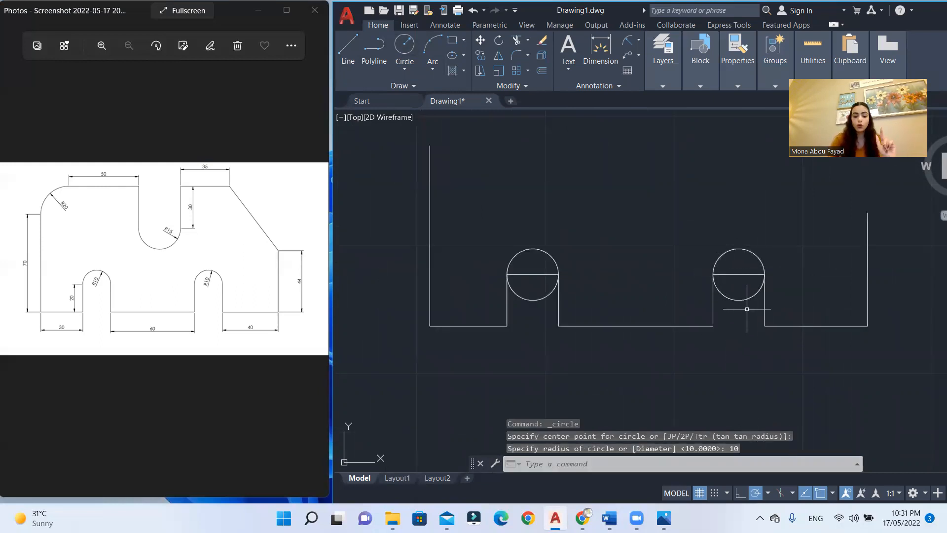
Trim away the lower half of the right notch's circle and the straight line across it, leaving a rounded top
{"action": "type", "text": "Tr"}
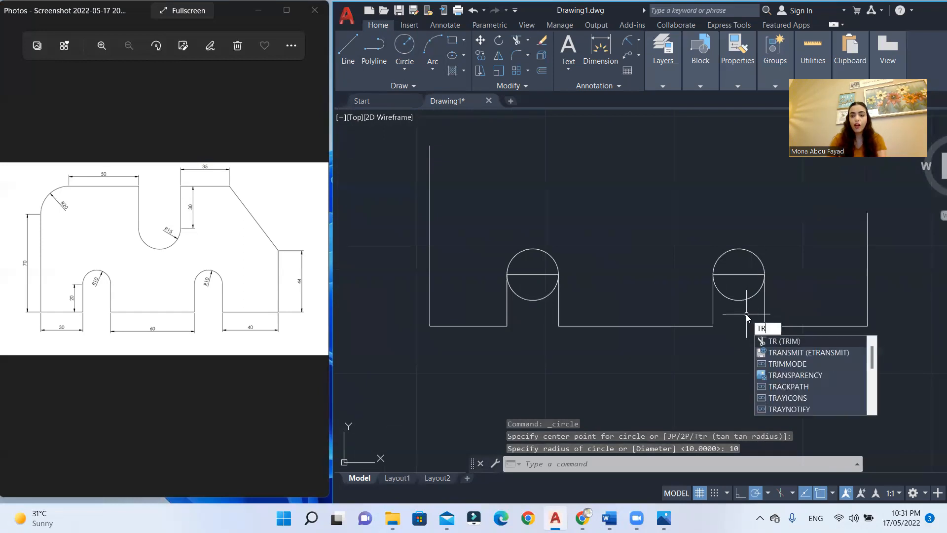
{"action": "key", "text": "Return"}
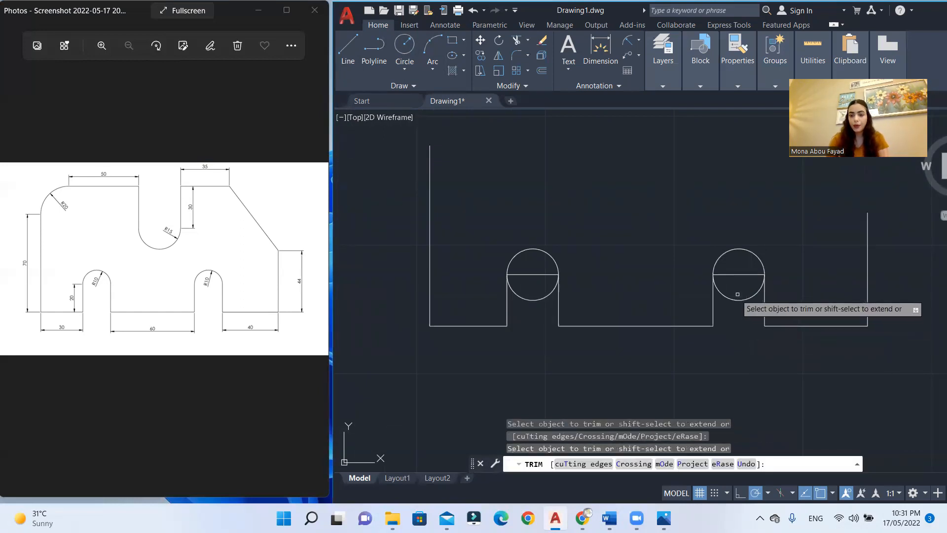
{"action": "left_click", "coordinate": [742, 298]}
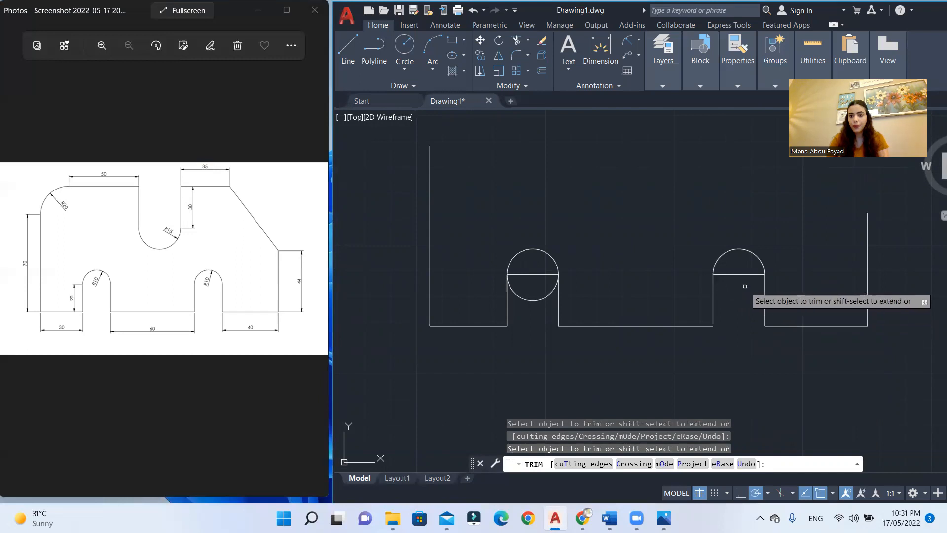
{"action": "left_click", "coordinate": [740, 275]}
Trim away the left notch circle's lower half and the straight line across it, leaving a rounded top
{"action": "left_click", "coordinate": [532, 296]}
{"action": "left_click", "coordinate": [532, 311]}
{"action": "key", "text": "Return"}
{"action": "left_click", "coordinate": [529, 271]}
{"action": "left_click", "coordinate": [525, 346]}
{"action": "key", "text": "Return"}
{"action": "scroll", "coordinate": [541, 374], "scroll_direction": "down", "scroll_amount": 2}
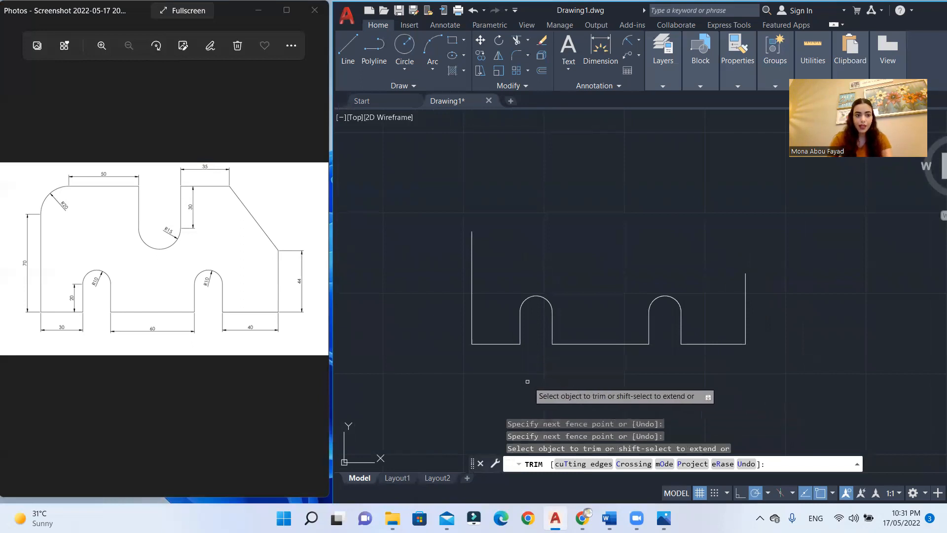
{"action": "key", "text": "Escape"}
{"action": "key", "text": "Escape"}
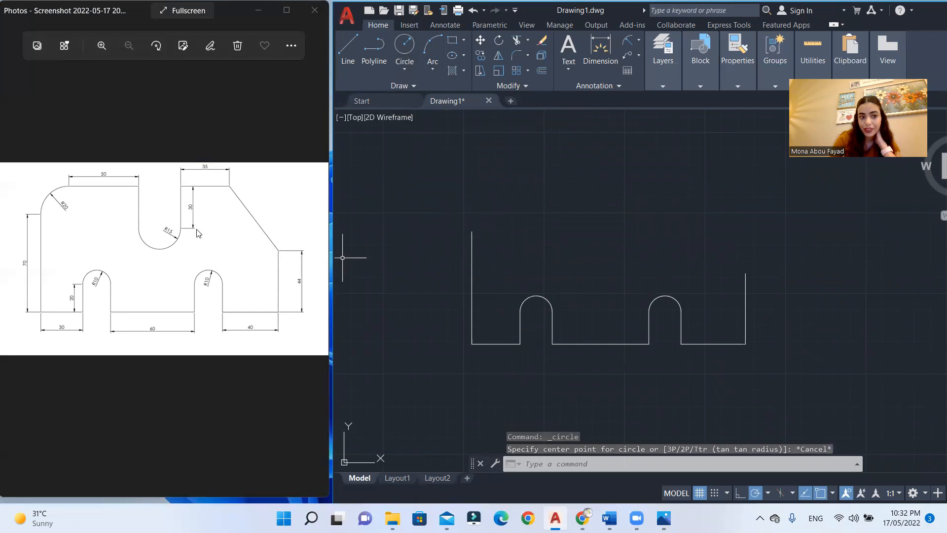
Draw a horizontal construction line 20 units to the right from the upper end of the plate's left edge
{"action": "left_click", "coordinate": [346, 53]}
{"action": "left_click", "coordinate": [472, 231]}
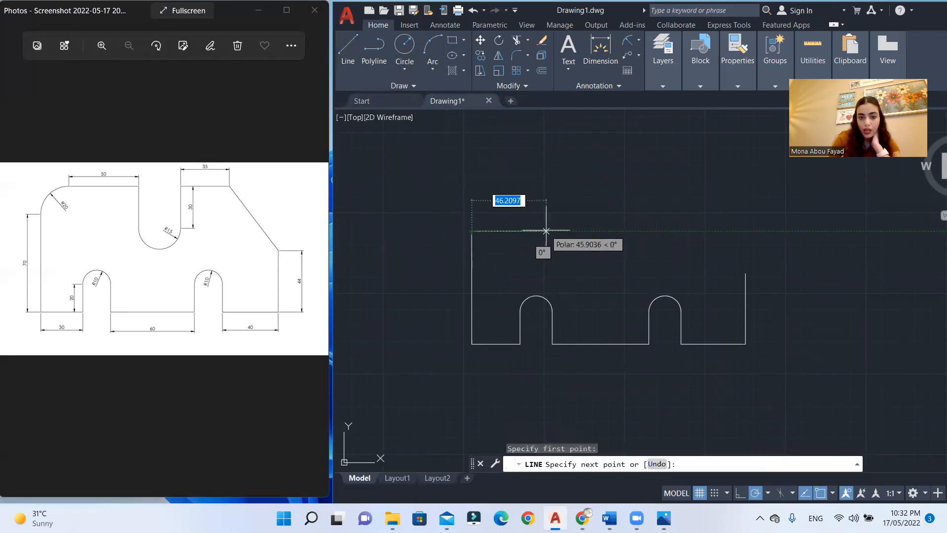
{"action": "type", "text": "20"}
{"action": "key", "text": "Return"}
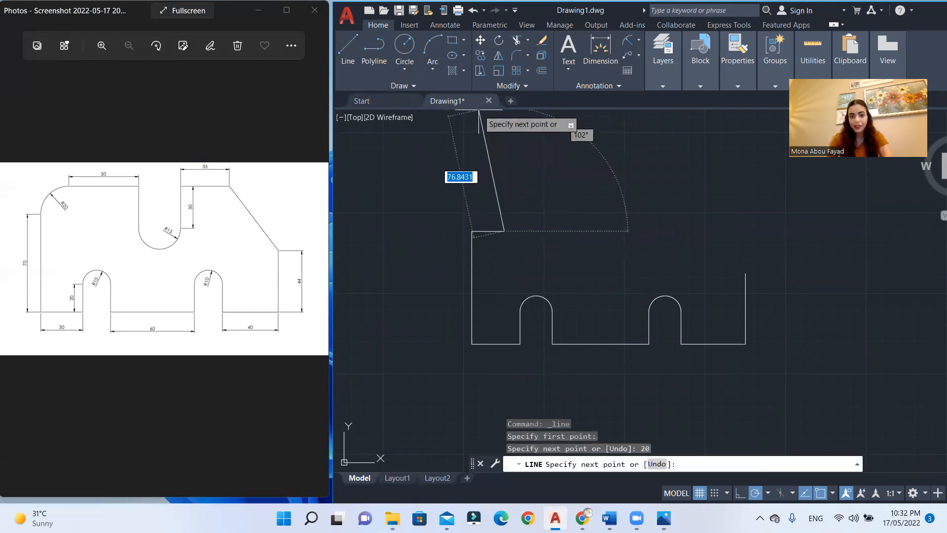
{"action": "key", "text": "Escape"}
Draw a vertical construction line 20 units up from the right end of the short horizontal line
{"action": "left_click", "coordinate": [364, 56]}
{"action": "left_click", "coordinate": [351, 55]}
{"action": "left_click", "coordinate": [504, 231]}
{"action": "type", "text": "20"}
{"action": "key", "text": "Return"}
{"action": "key", "text": "Return"}
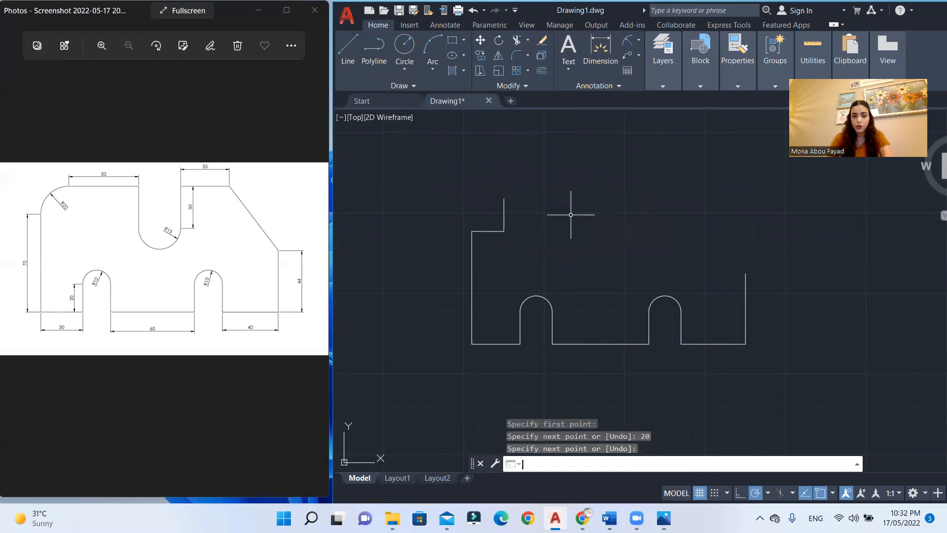
Draw a circle of radius 20 centred where the two construction lines meet
{"action": "left_click", "coordinate": [398, 49]}
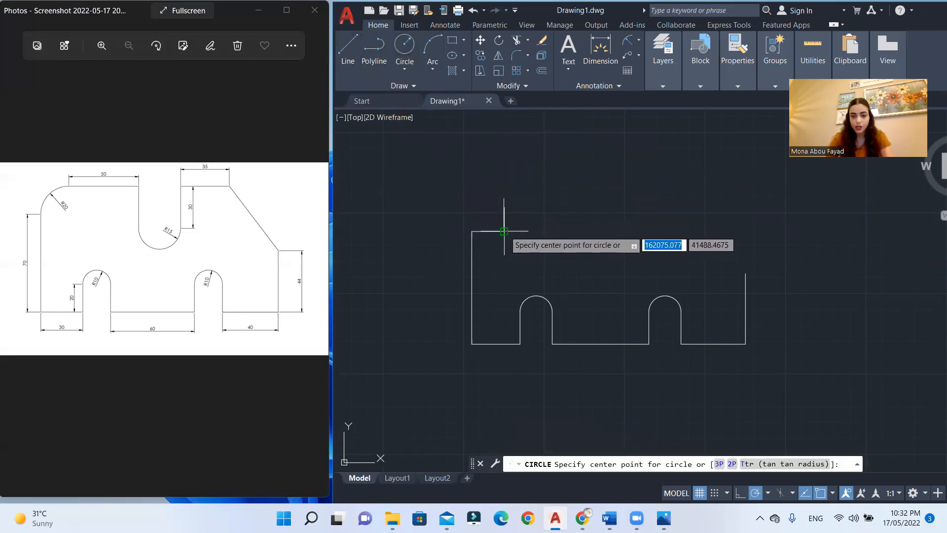
{"action": "scroll", "coordinate": [503, 231], "scroll_direction": "up", "scroll_amount": 2}
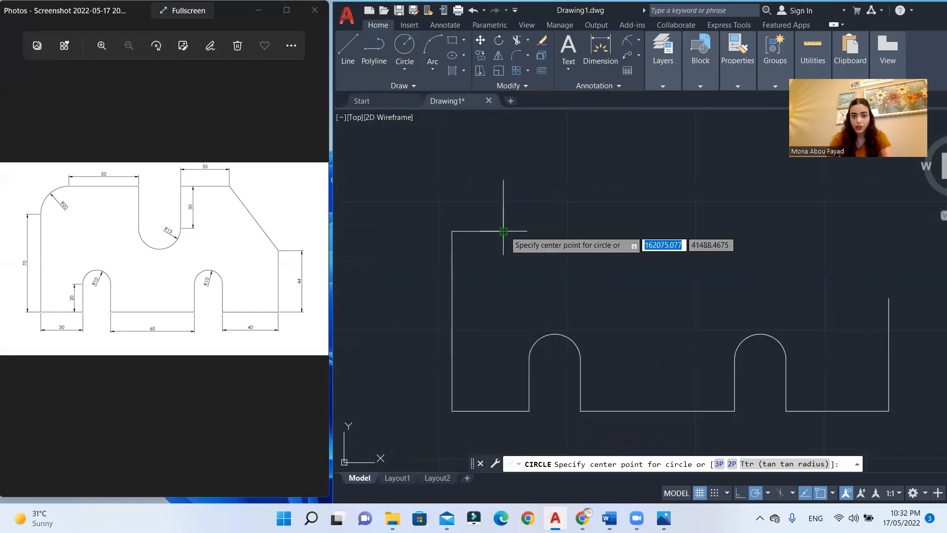
{"action": "left_click", "coordinate": [504, 231]}
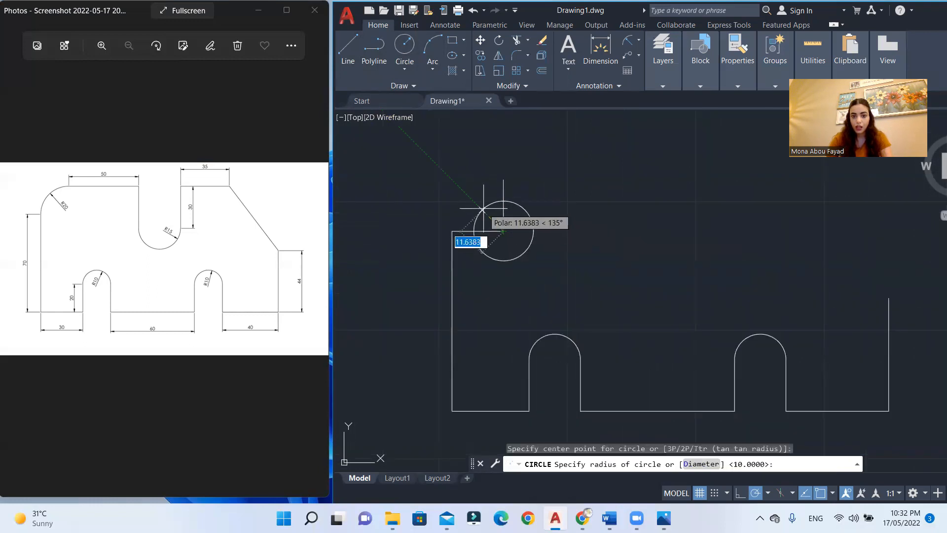
{"action": "key", "text": "BackSpace"}
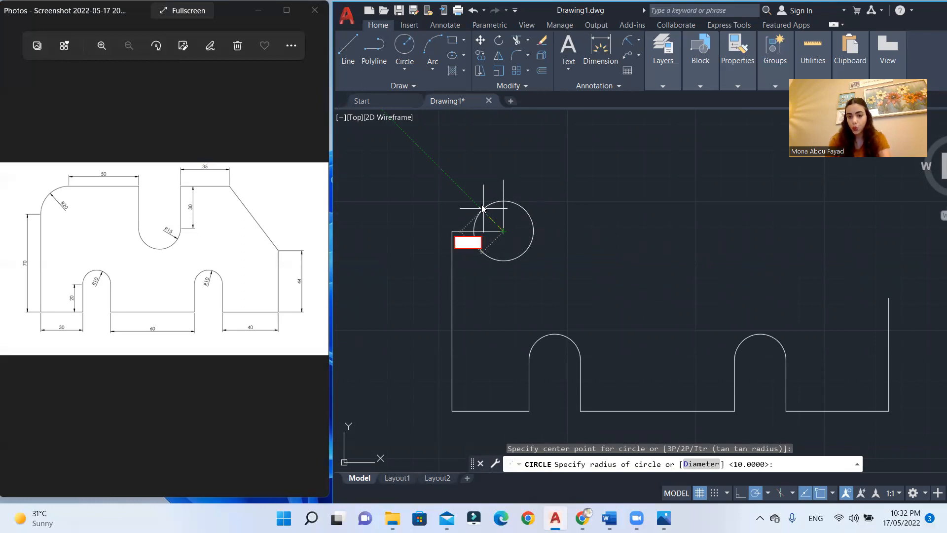
{"action": "key", "text": "Return"}
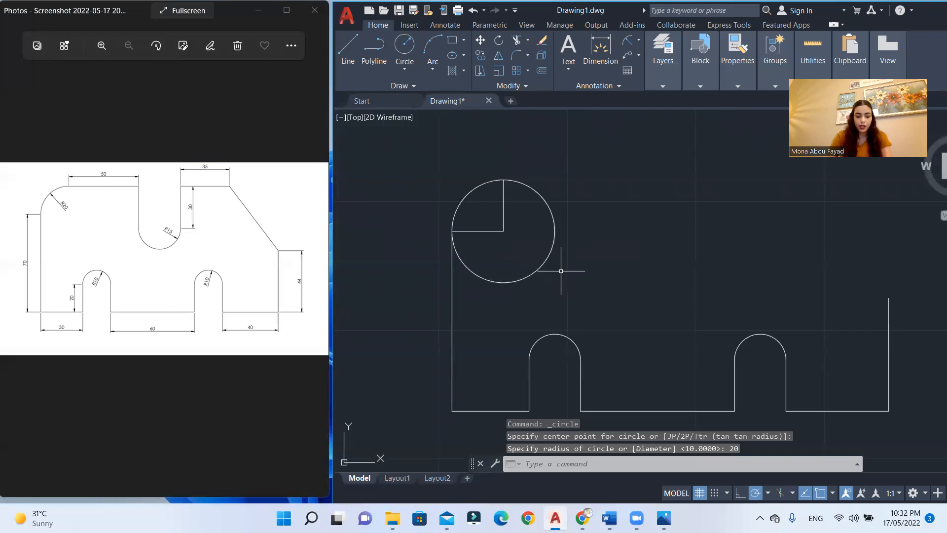
Trim the radius 20 circle to its upper-left quarter arc and remove both construction lines inside it
{"action": "key", "text": "Return"}
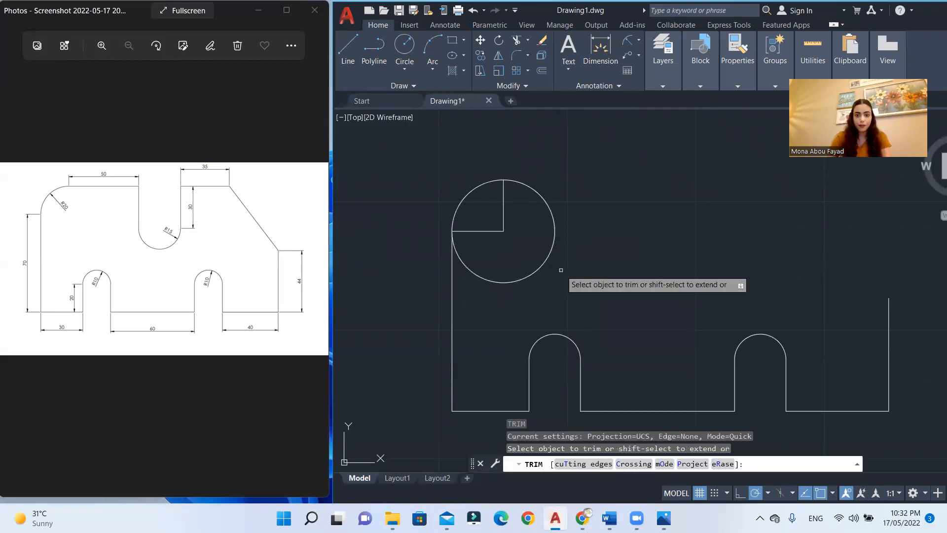
{"action": "left_click", "coordinate": [526, 275]}
{"action": "left_click_drag", "start_coordinate": [508, 206], "coordinate": [481, 254]}
{"action": "middle_click_drag", "start_coordinate": [526, 269], "coordinate": [511, 271]}
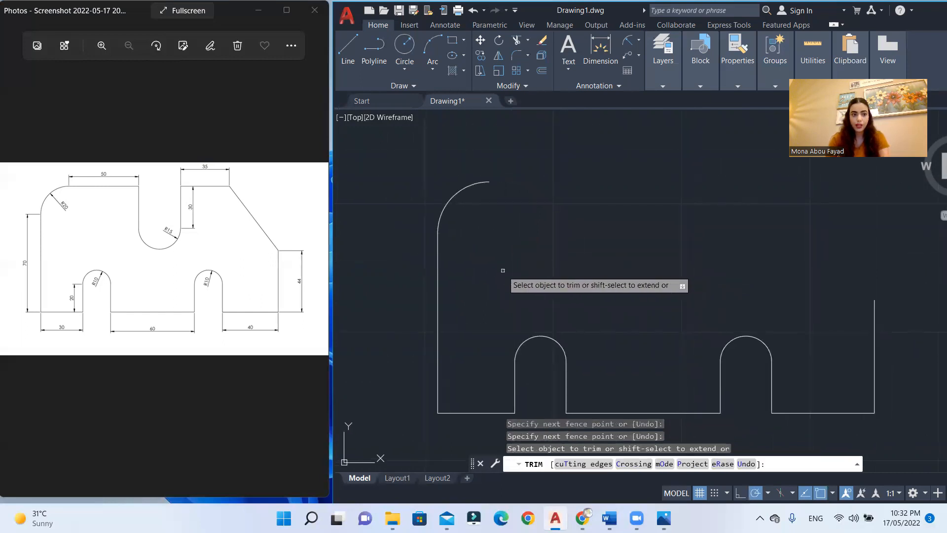
Start a line at the corner arc's upper end and draw the top edge 50 units to the right
{"action": "left_click", "coordinate": [347, 49]}
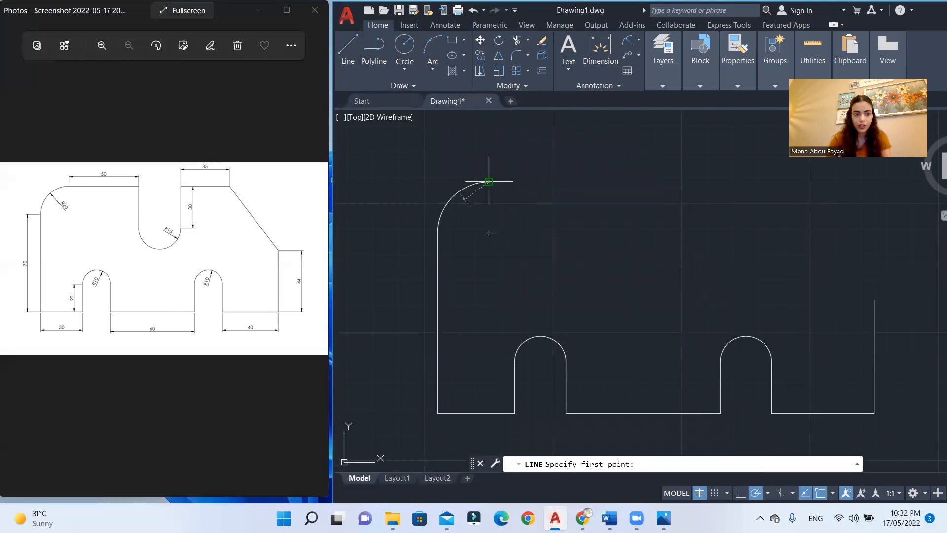
{"action": "left_click", "coordinate": [488, 182]}
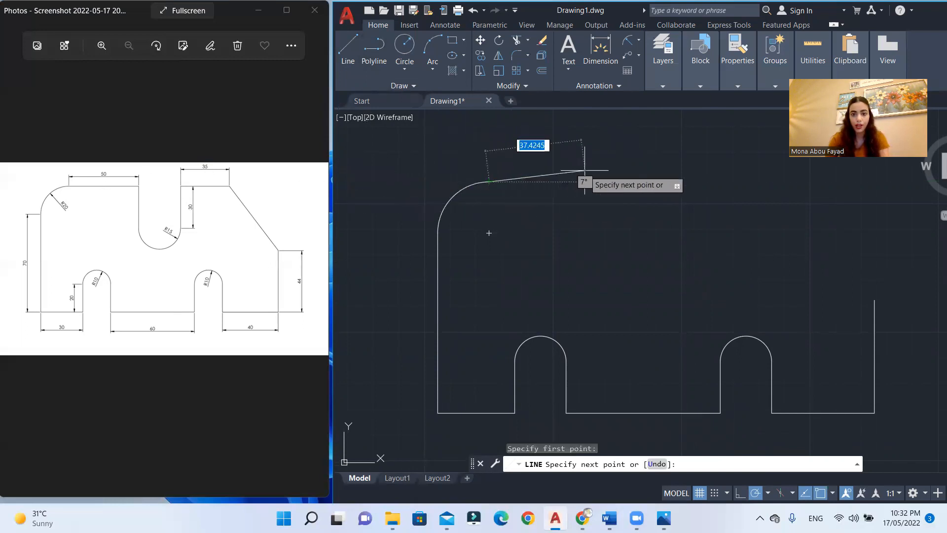
{"action": "type", "text": "50"}
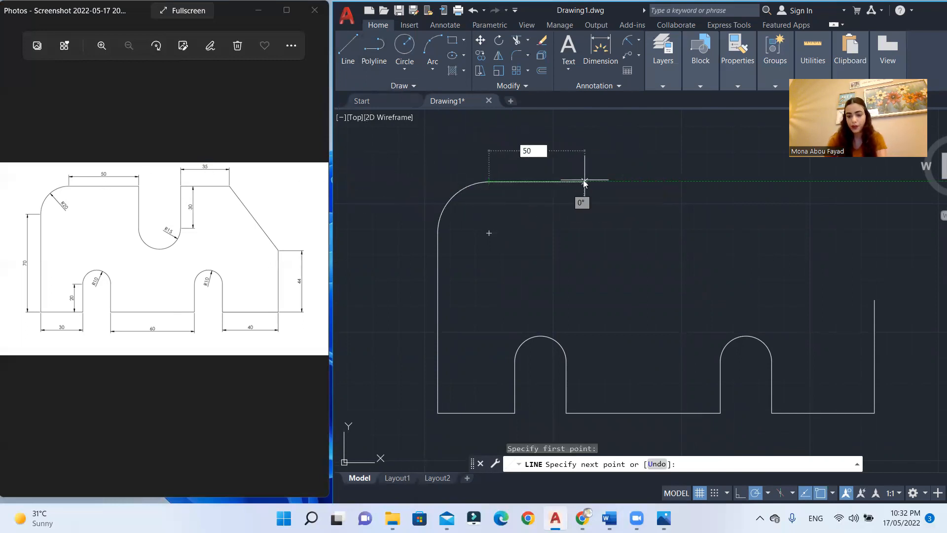
{"action": "key", "text": "Return"}
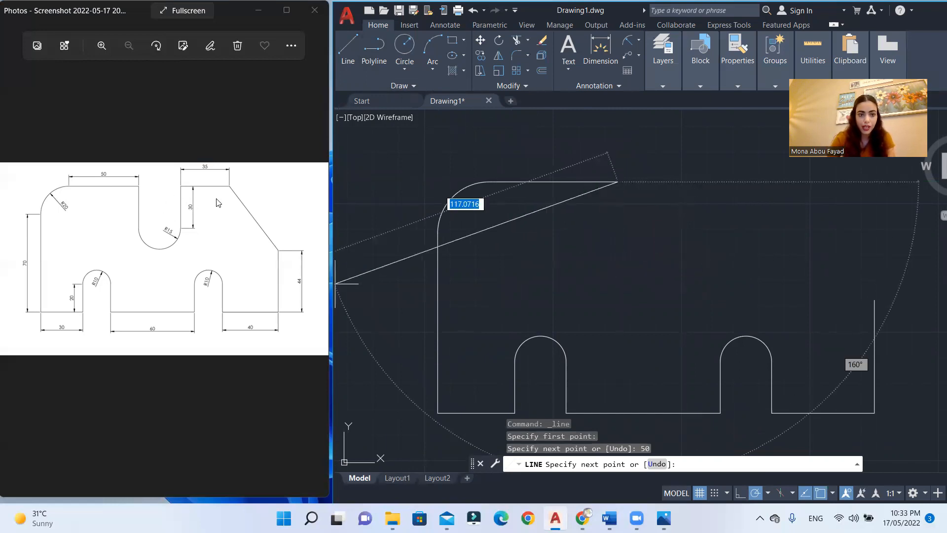
Continue the outline with the top notch: 30 units down, 30 right and 30 up
{"action": "type", "text": "30"}
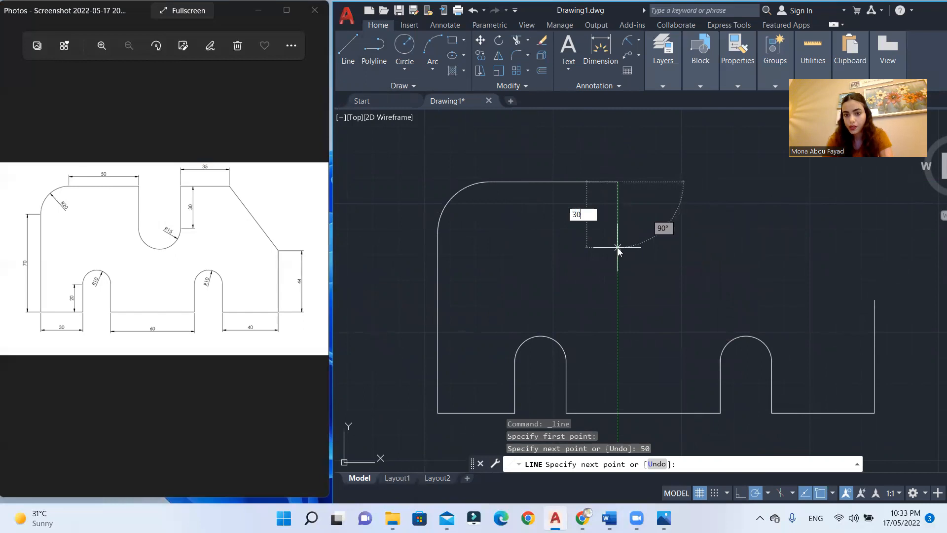
{"action": "key", "text": "Return"}
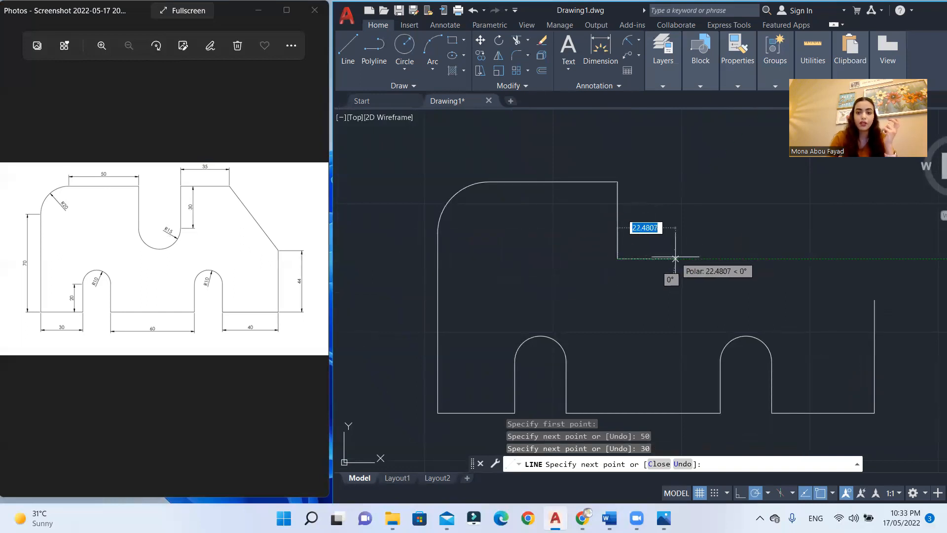
{"action": "type", "text": "3"}
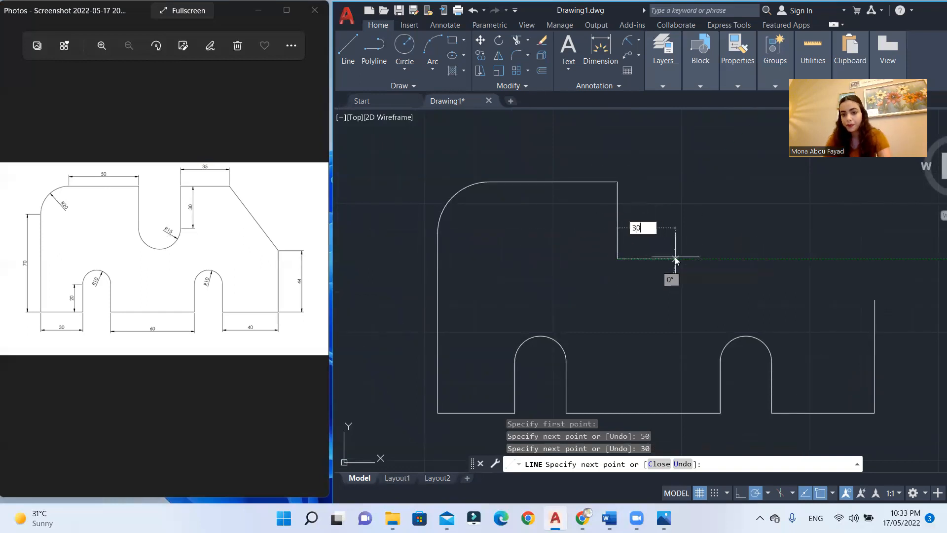
{"action": "type", "text": "0"}
{"action": "key", "text": "Return"}
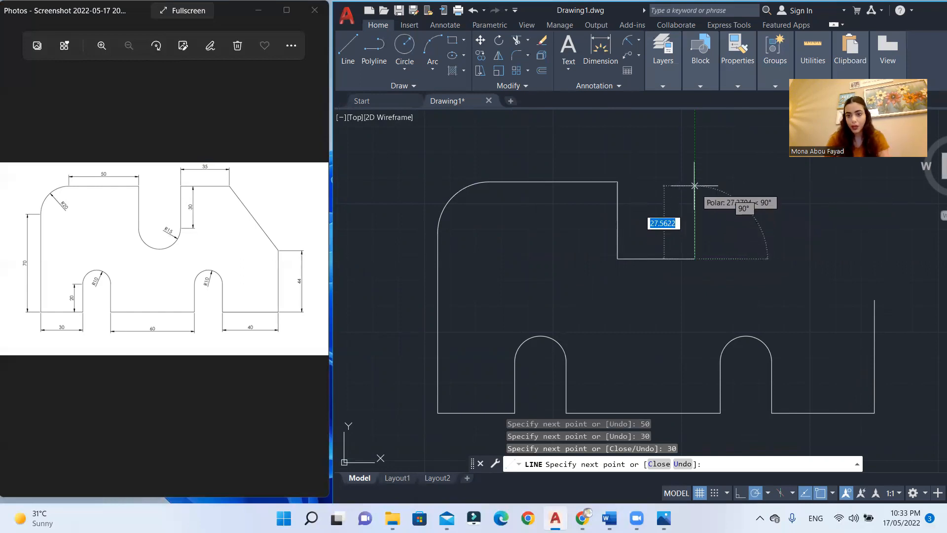
{"action": "type", "text": "30"}
{"action": "key", "text": "Return"}
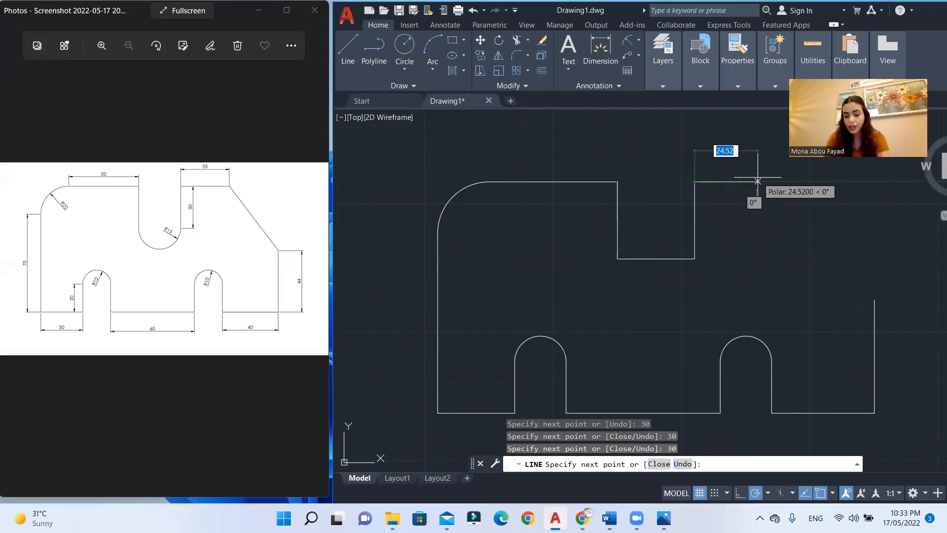
Continue the top edge 35 units right and close the outline with a sloped line to the right edge's upper end
{"action": "key", "text": "Return"}
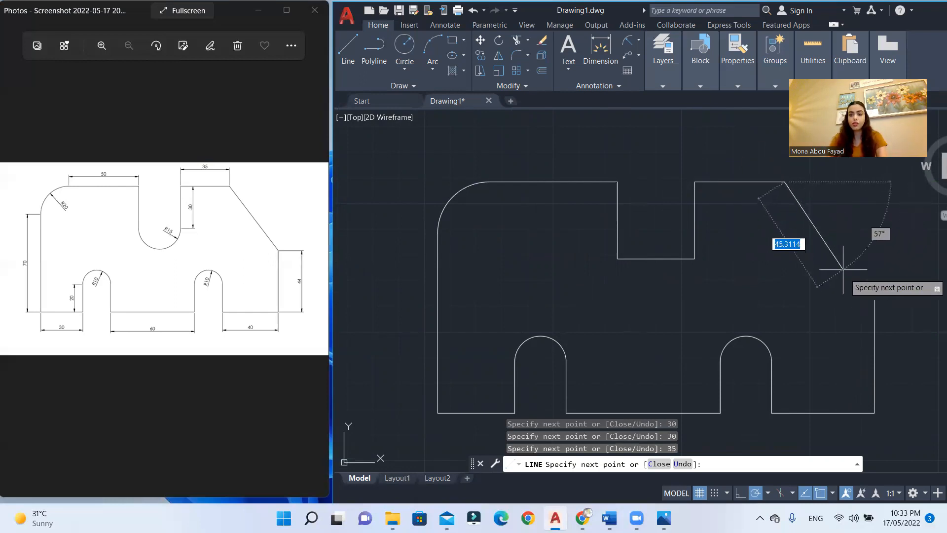
{"action": "left_click", "coordinate": [874, 300]}
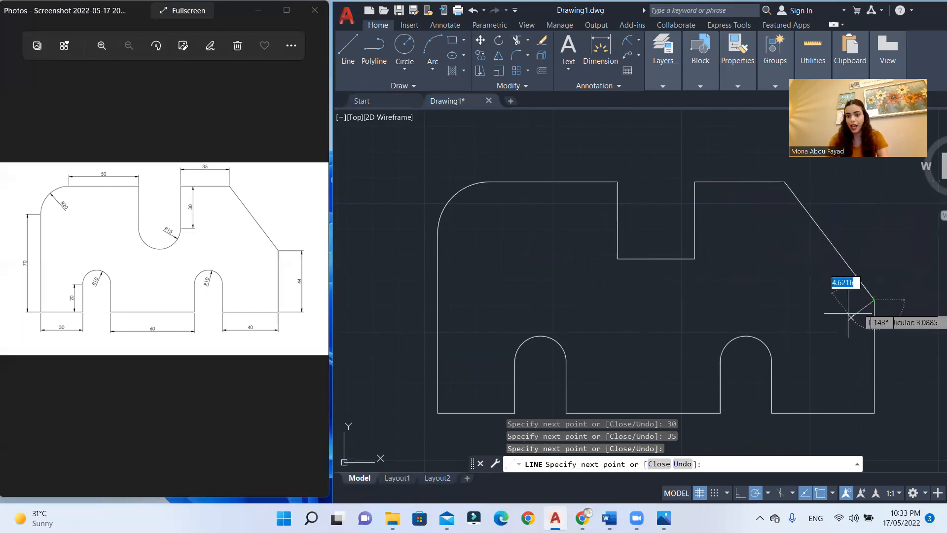
{"action": "key", "text": "Return"}
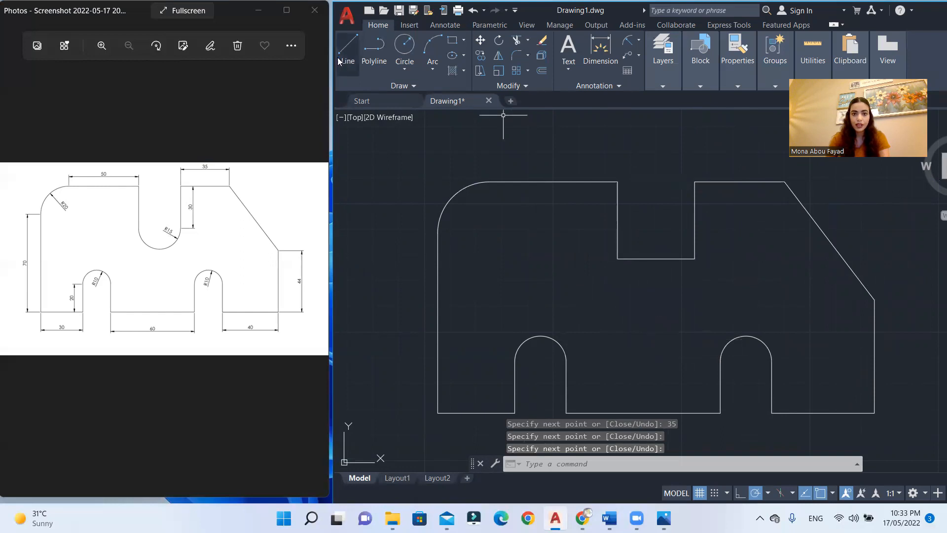
Draw a circle of radius 15 centred on the midpoint of the top notch's bottom edge
{"action": "left_click", "coordinate": [404, 47]}
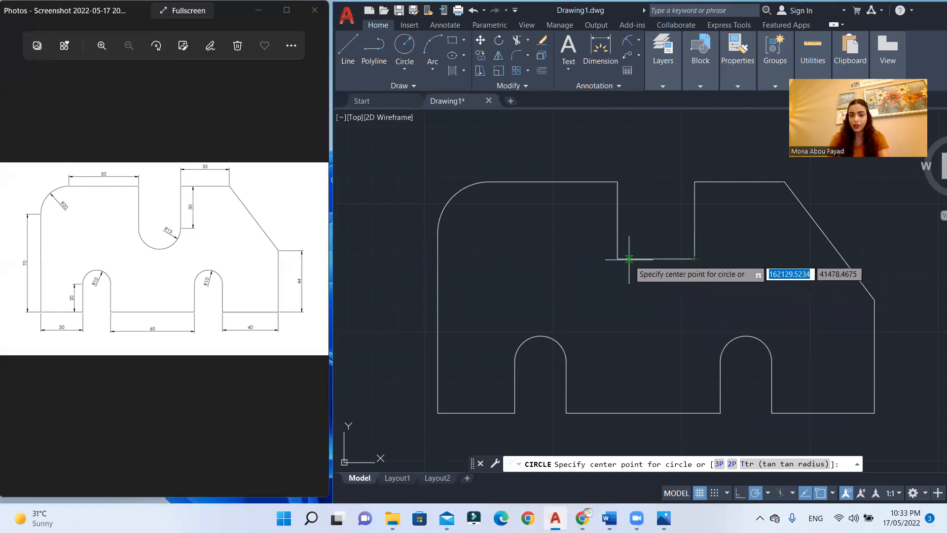
{"action": "left_click", "coordinate": [656, 258]}
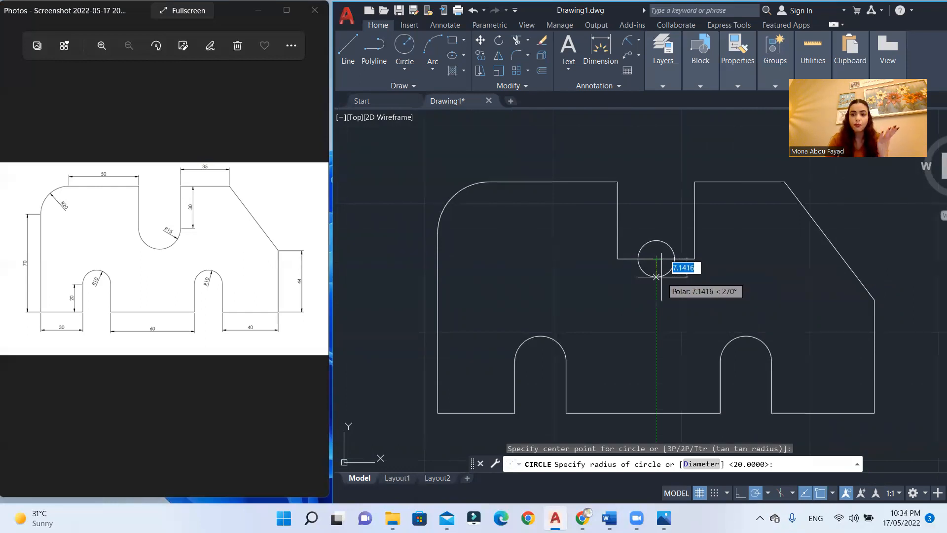
{"action": "type", "text": "1"}
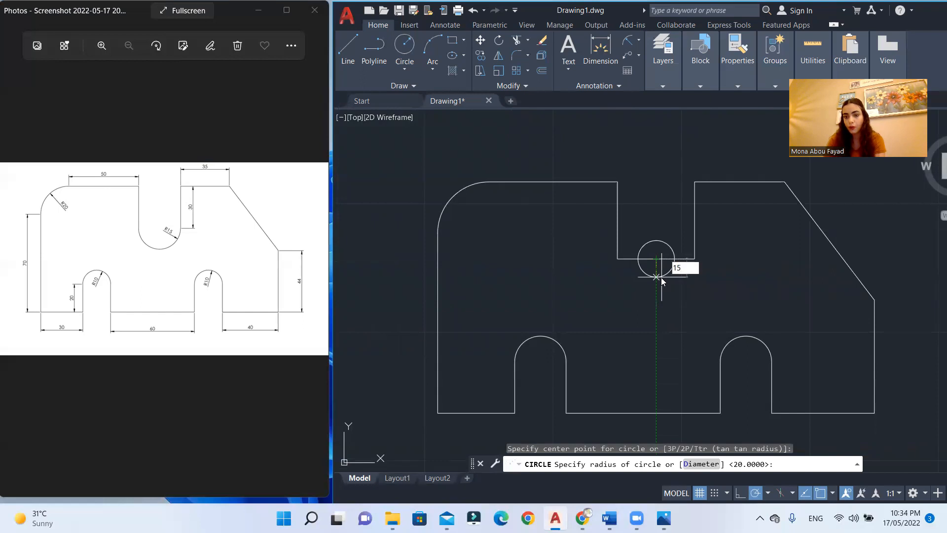
{"action": "type", "text": "5"}
{"action": "key", "text": "Return"}
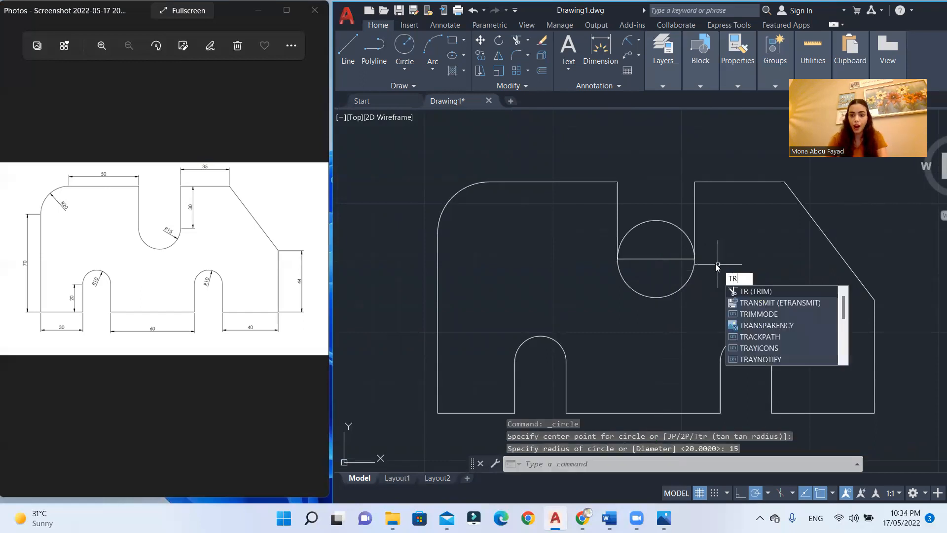
Trim away the radius 15 circle's upper half and the line across it, leaving a rounded bottom on the top notch
{"action": "key", "text": "Return"}
{"action": "left_click", "coordinate": [672, 258]}
{"action": "left_click", "coordinate": [661, 220]}
{"action": "left_click_drag", "start_coordinate": [662, 198], "coordinate": [647, 283]}
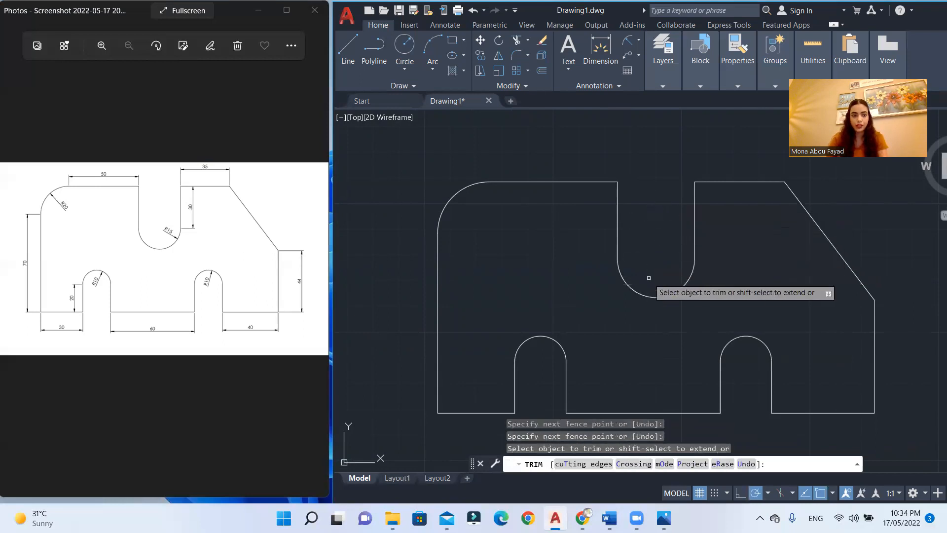
{"action": "scroll", "coordinate": [534, 281], "scroll_direction": "down", "scroll_amount": 2}
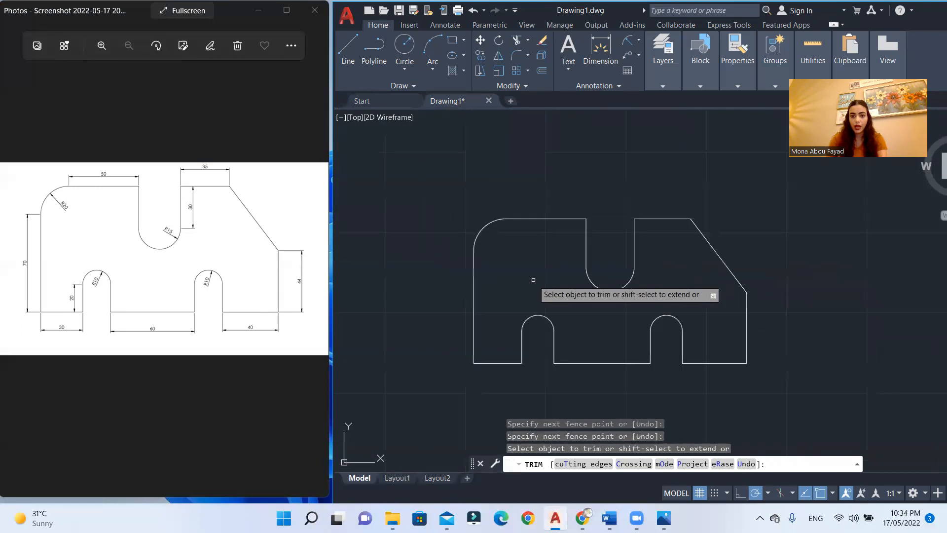
{"action": "key", "text": "Escape"}
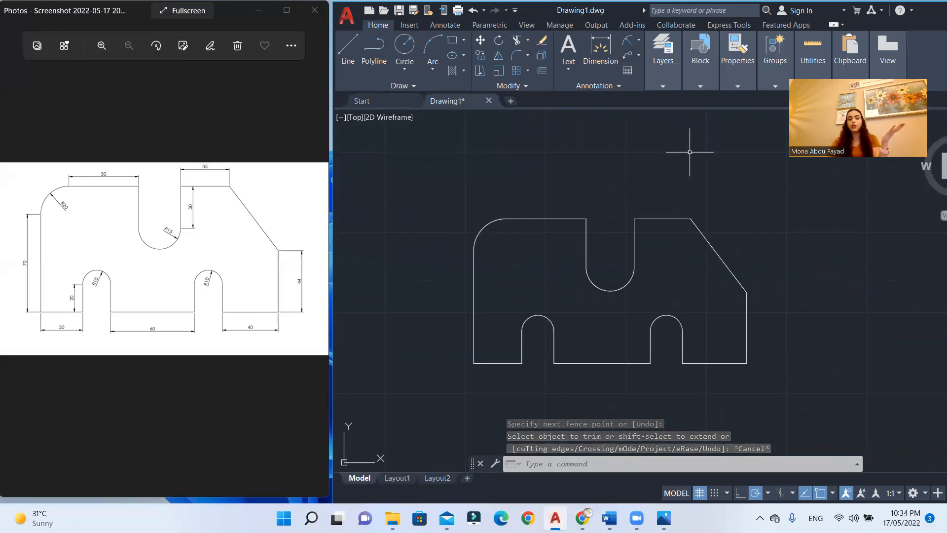
Add linear dimensions below the bottom edge's right segment and the segment between the two bottom slots
{"action": "left_click", "coordinate": [639, 42]}
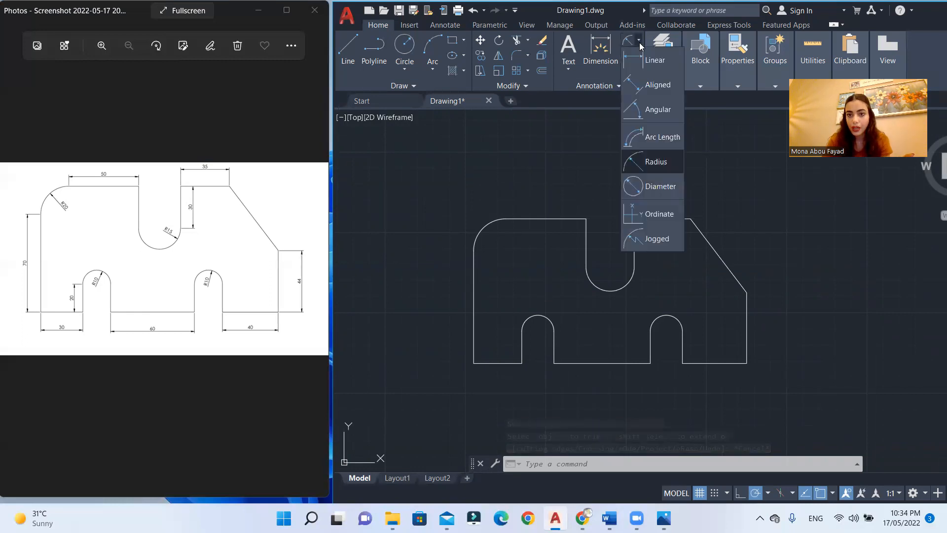
{"action": "left_click", "coordinate": [655, 64]}
{"action": "left_click", "coordinate": [746, 363]}
{"action": "left_click", "coordinate": [683, 363]}
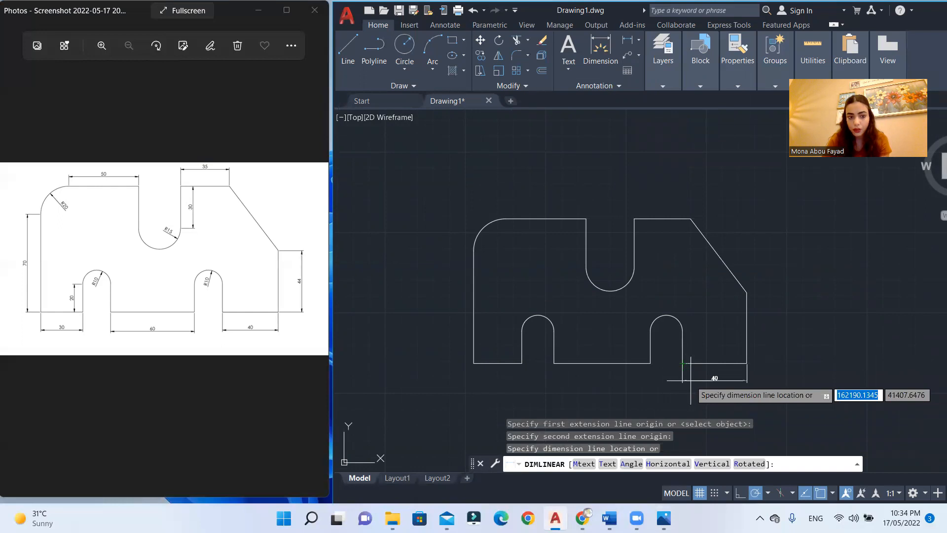
{"action": "left_click", "coordinate": [690, 380]}
{"action": "key", "text": "Return"}
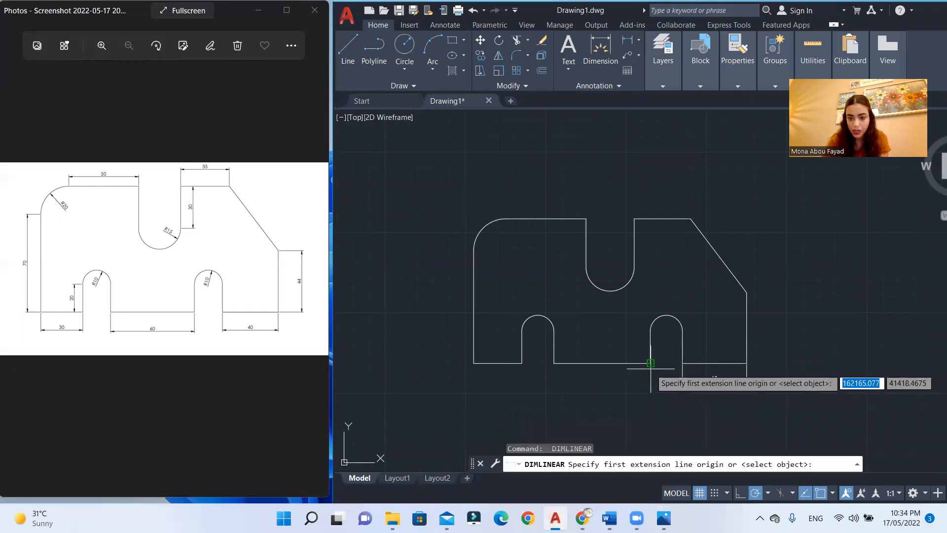
{"action": "left_click", "coordinate": [650, 363]}
{"action": "left_click", "coordinate": [554, 364]}
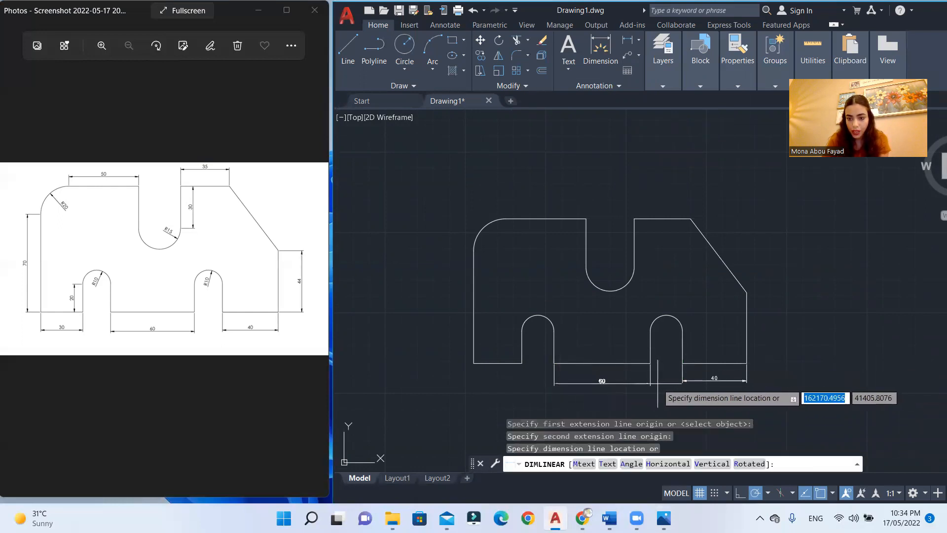
{"action": "left_click", "coordinate": [620, 379]}
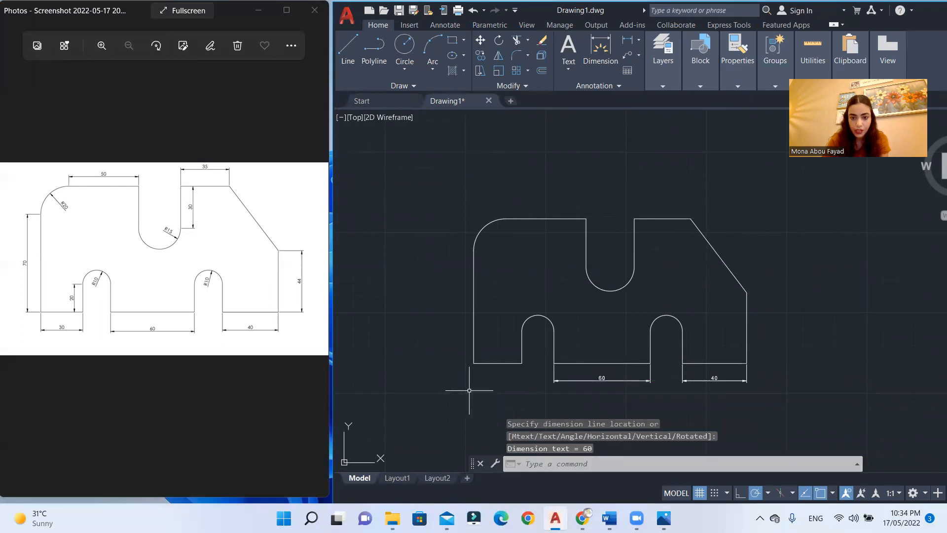
Add linear dimensions below the bottom edge's left segment and beside the plate's left vertical edge
{"action": "key", "text": "Return"}
{"action": "left_click", "coordinate": [522, 363]}
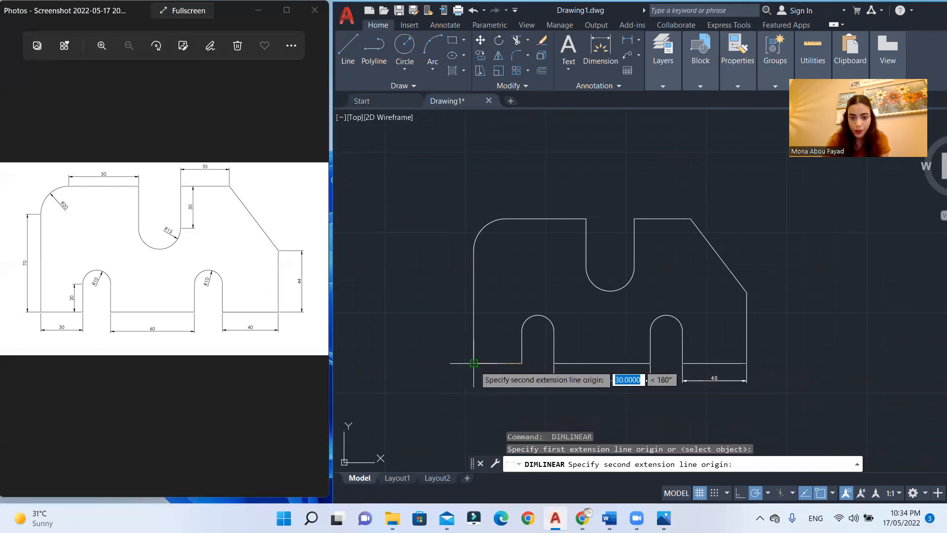
{"action": "left_click", "coordinate": [473, 363]}
{"action": "left_click", "coordinate": [537, 380]}
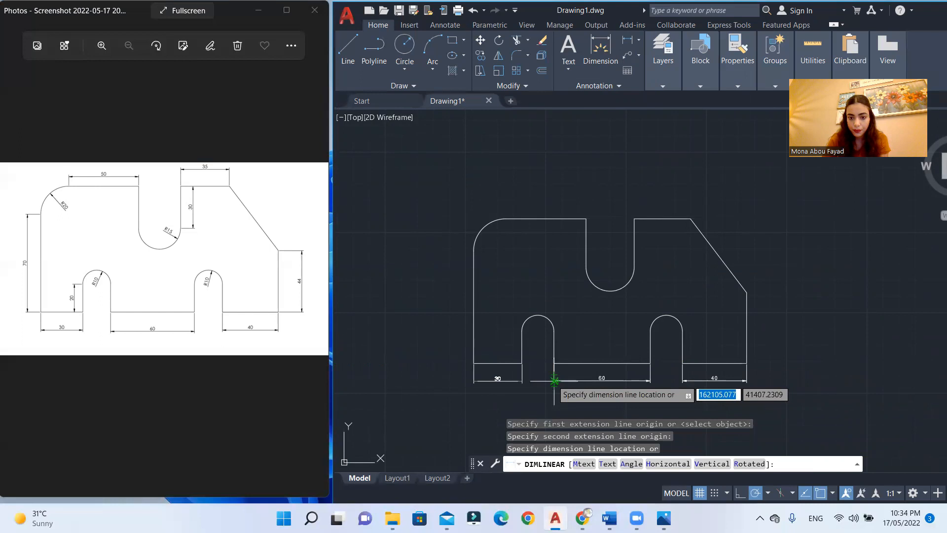
{"action": "left_click", "coordinate": [454, 277]}
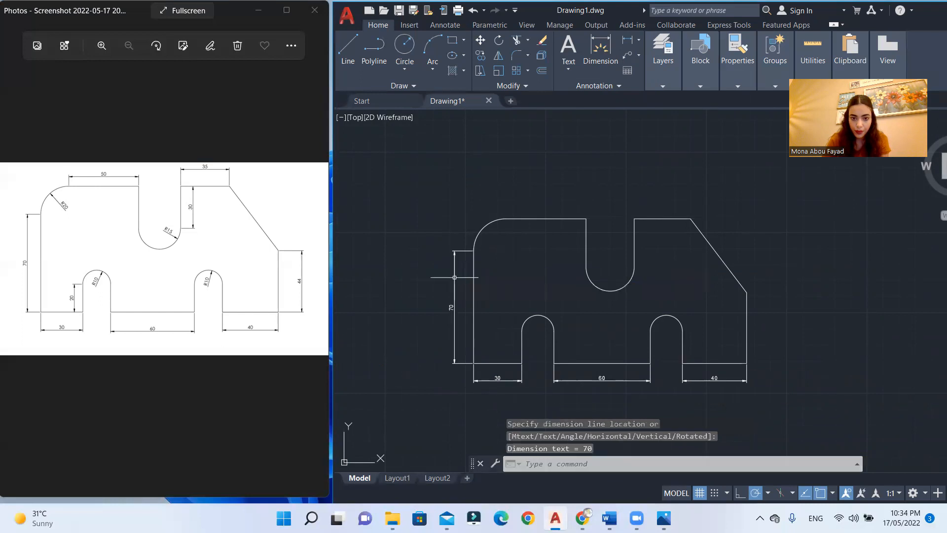
Add linear dimensions above the two top edge segments on either side of the top notch
{"action": "key", "text": "Return"}
{"action": "left_click", "coordinate": [505, 219]}
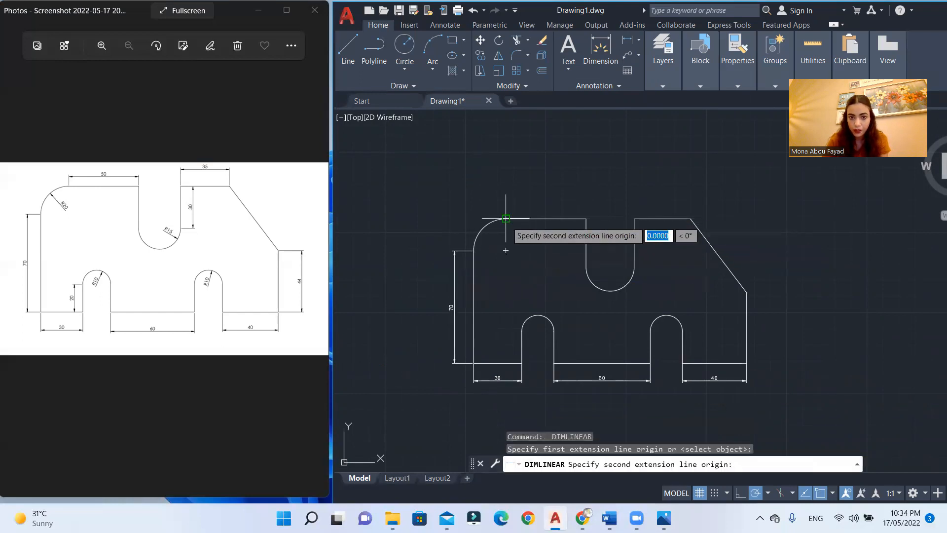
{"action": "left_click", "coordinate": [586, 218]}
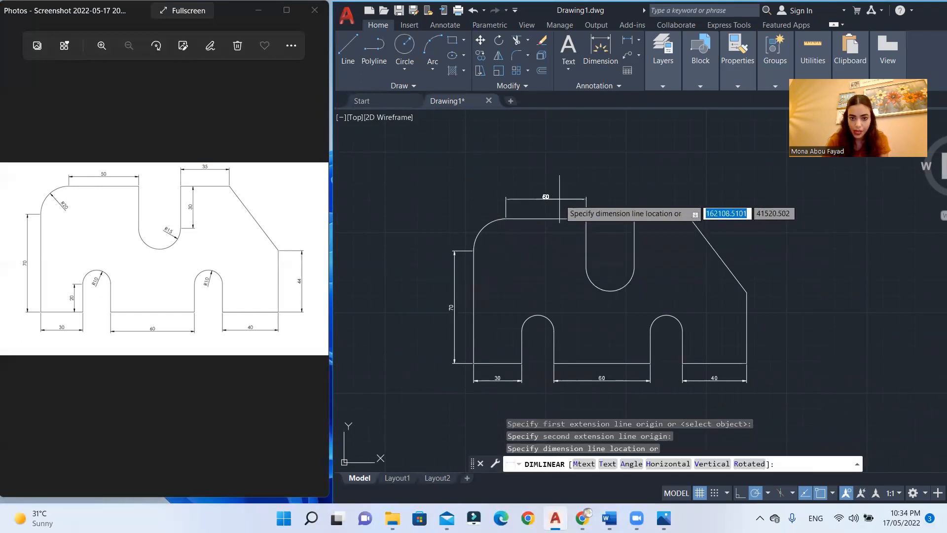
{"action": "left_click", "coordinate": [559, 198]}
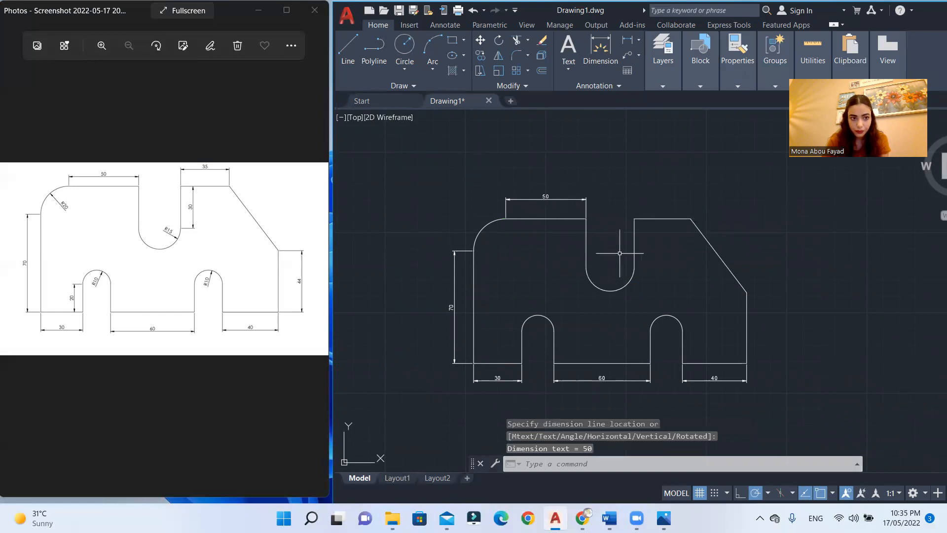
{"action": "key", "text": "Return"}
{"action": "left_click", "coordinate": [634, 219]}
{"action": "left_click", "coordinate": [691, 219]}
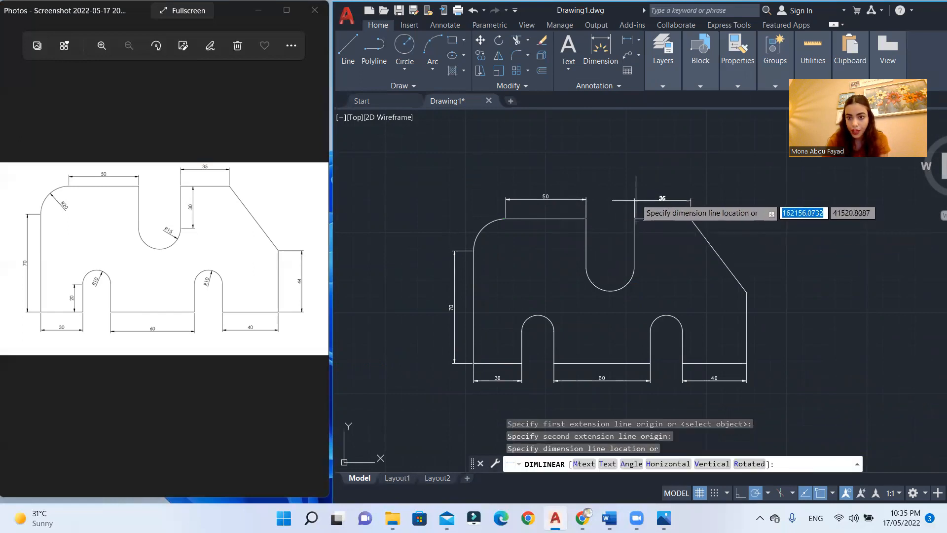
{"action": "left_click", "coordinate": [646, 200]}
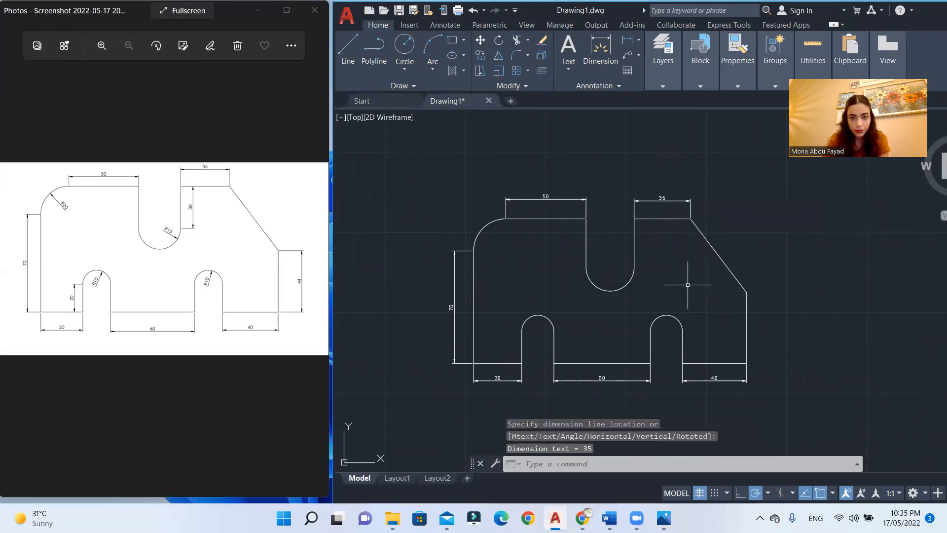
Add vertical linear dimensions to the top notch's straight right side and to the plate's right edge
{"action": "key", "text": "Return"}
{"action": "left_click", "coordinate": [634, 218]}
{"action": "left_click", "coordinate": [634, 266]}
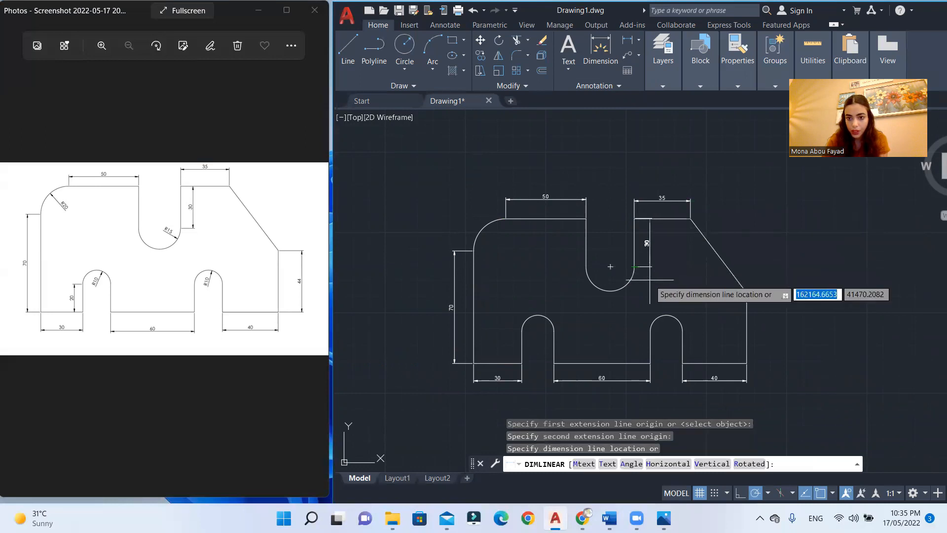
{"action": "left_click", "coordinate": [650, 273]}
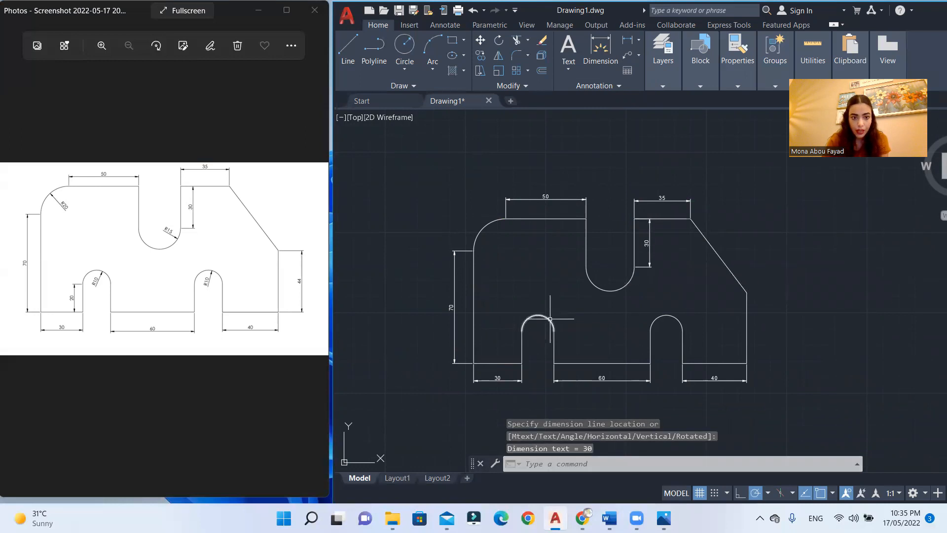
{"action": "key", "text": "Return"}
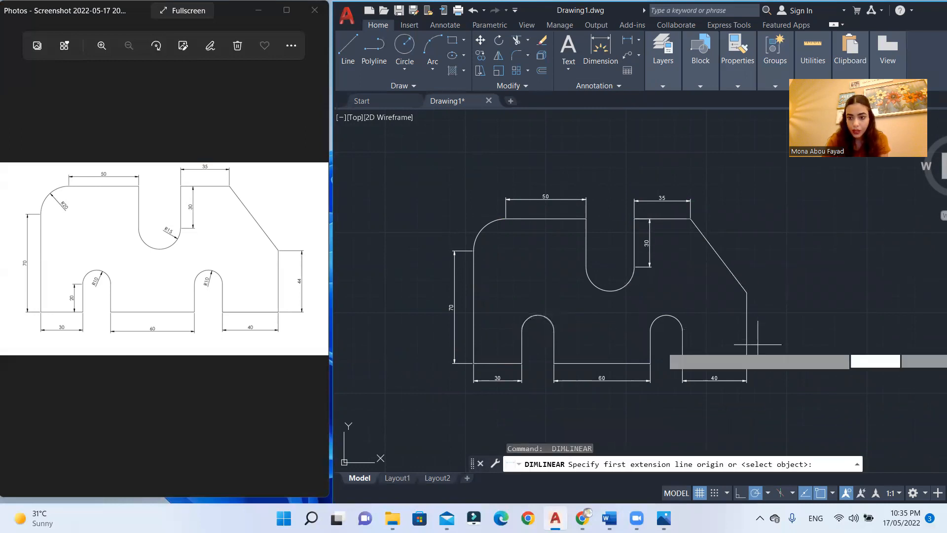
{"action": "left_click", "coordinate": [747, 363]}
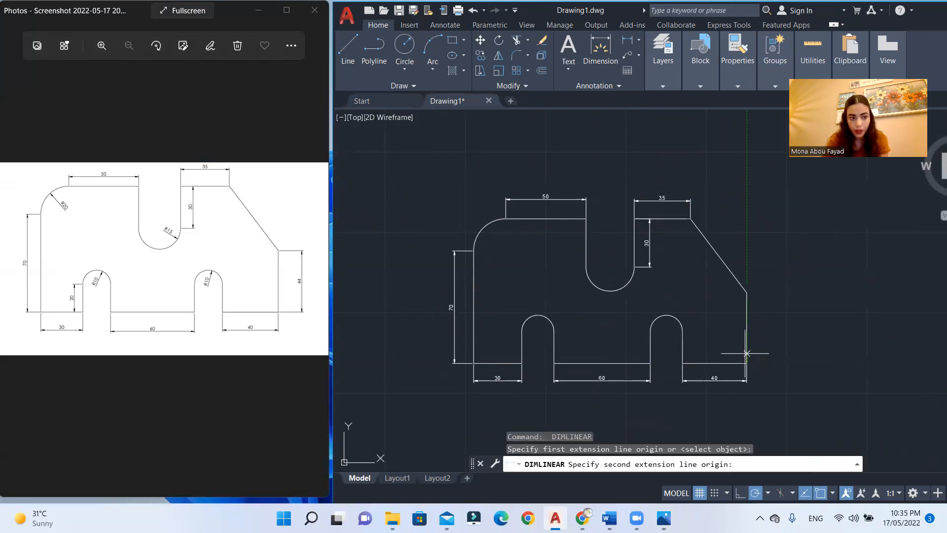
{"action": "left_click", "coordinate": [747, 292]}
{"action": "left_click", "coordinate": [764, 341]}
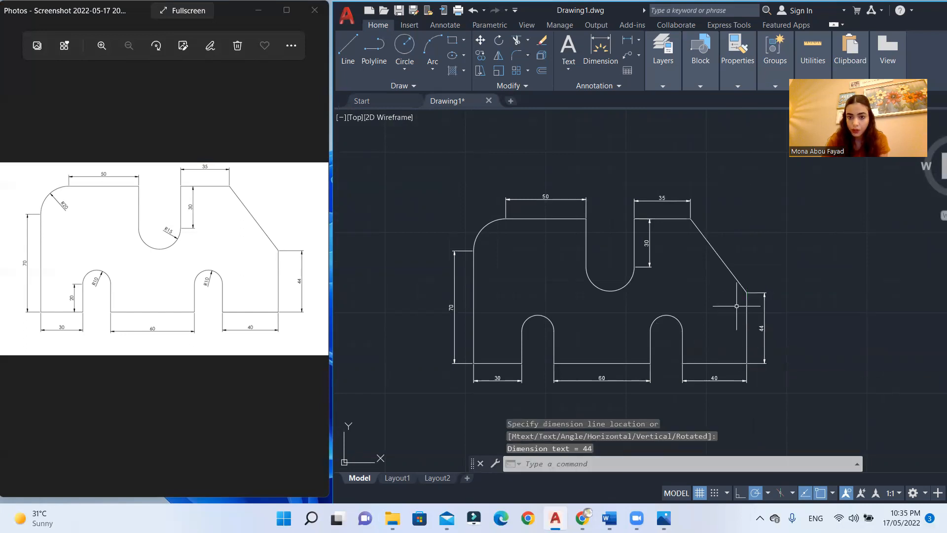
Add a radius dimension inside the top notch's rounded bottom
{"action": "left_click", "coordinate": [640, 41]}
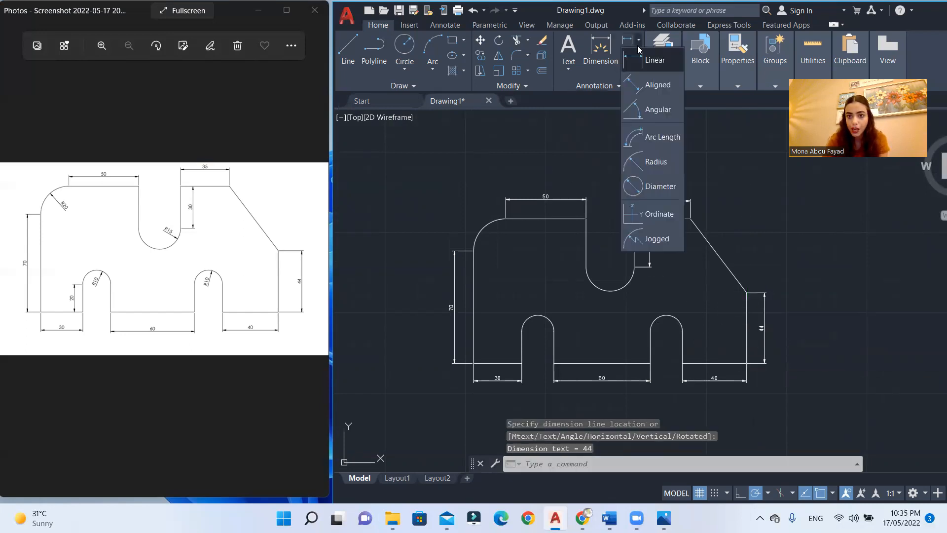
{"action": "left_click", "coordinate": [632, 163]}
{"action": "left_click", "coordinate": [611, 290]}
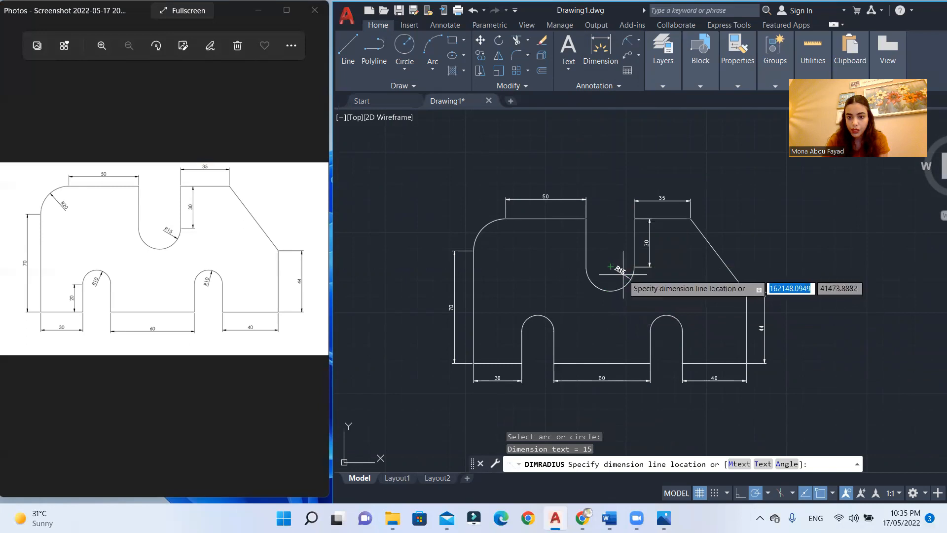
{"action": "scroll", "coordinate": [623, 274], "scroll_direction": "up", "scroll_amount": 4}
{"action": "left_click", "coordinate": [624, 276]}
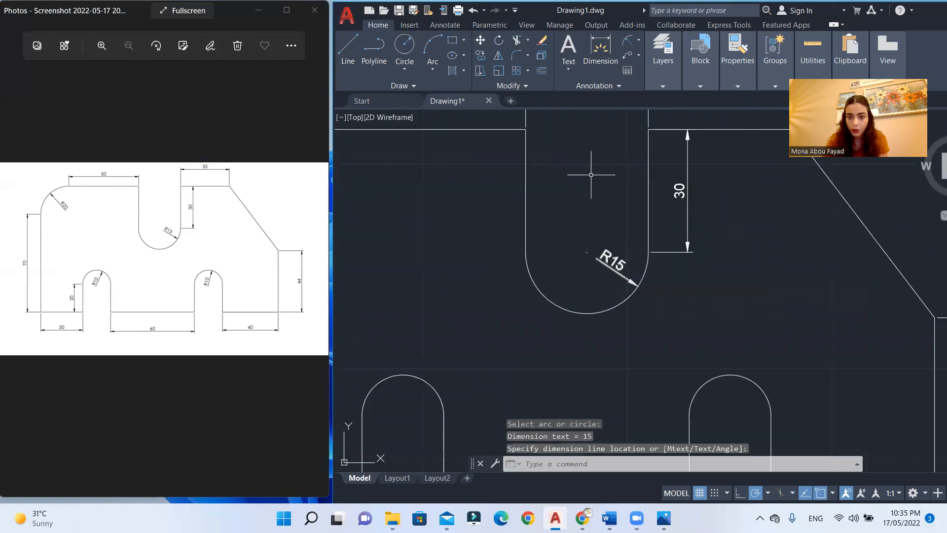
Add radius dimensions to the rounded tops of the right and left bottom slots, placing the text outside the arcs
{"action": "scroll", "coordinate": [603, 174], "scroll_direction": "down", "scroll_amount": 2}
{"action": "key", "text": "Return"}
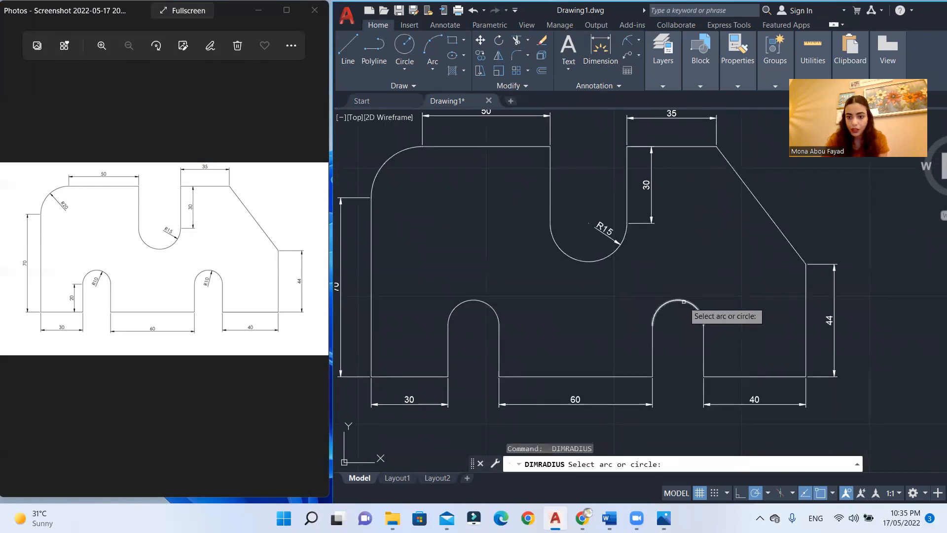
{"action": "left_click", "coordinate": [682, 308]}
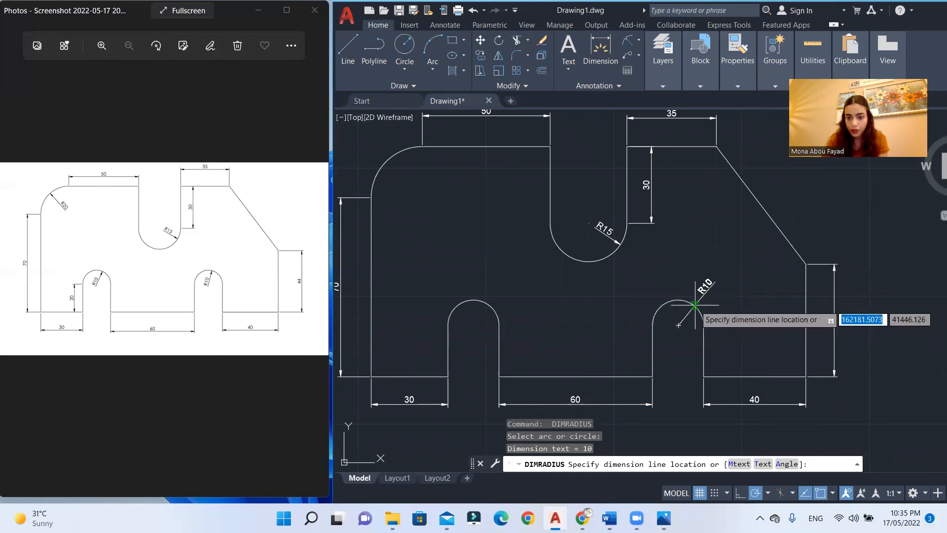
{"action": "left_click", "coordinate": [685, 312]}
{"action": "middle_click_drag", "start_coordinate": [550, 335], "coordinate": [638, 260]}
{"action": "key", "text": "Return"}
{"action": "left_click", "coordinate": [553, 228]}
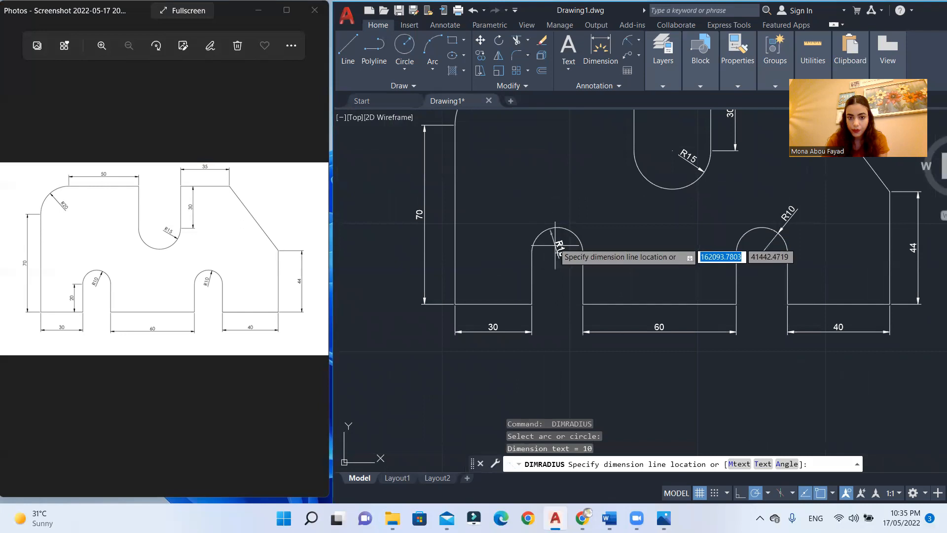
{"action": "left_click", "coordinate": [535, 225]}
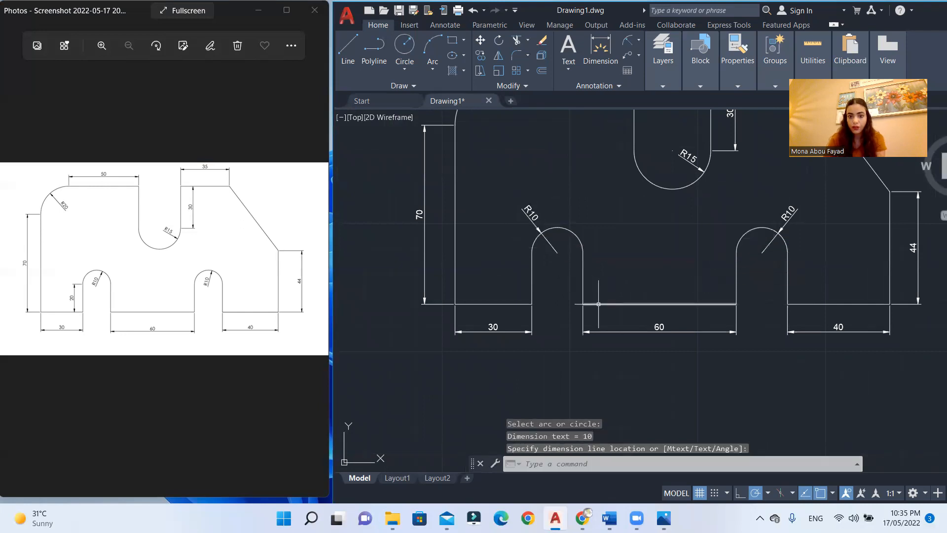
{"action": "scroll", "coordinate": [569, 243], "scroll_direction": "down", "scroll_amount": 3}
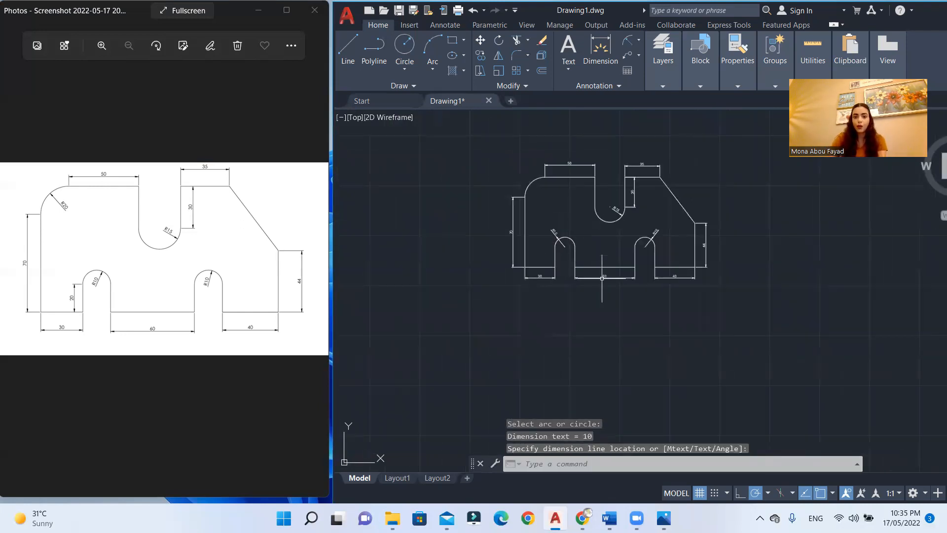
{"action": "scroll", "coordinate": [599, 224], "scroll_direction": "up", "scroll_amount": 2}
{"action": "mouse_move", "coordinate": [603, 285]}
{"action": "middle_mouse_down"}
{"action": "mouse_move", "coordinate": [616, 303]}
{"action": "mouse_move", "coordinate": [619, 356]}
{"action": "middle_mouse_up"}
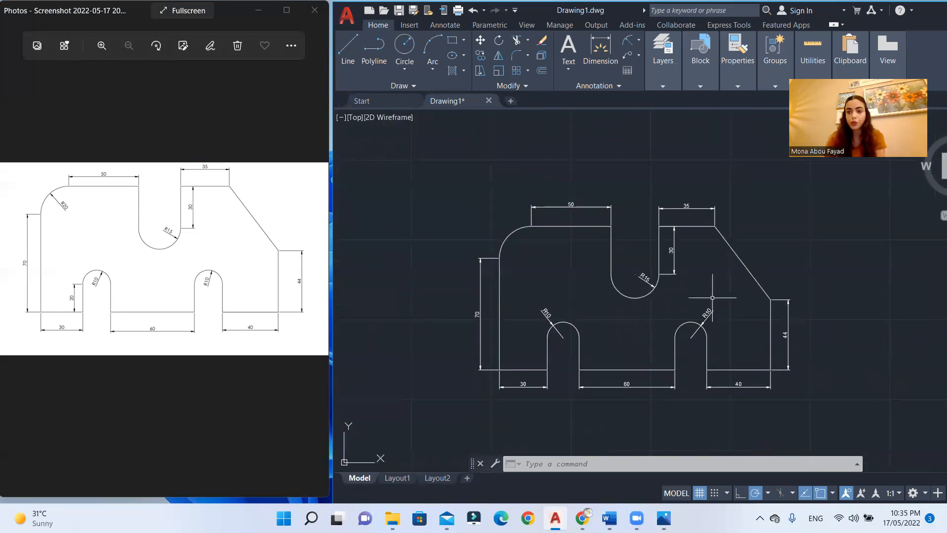